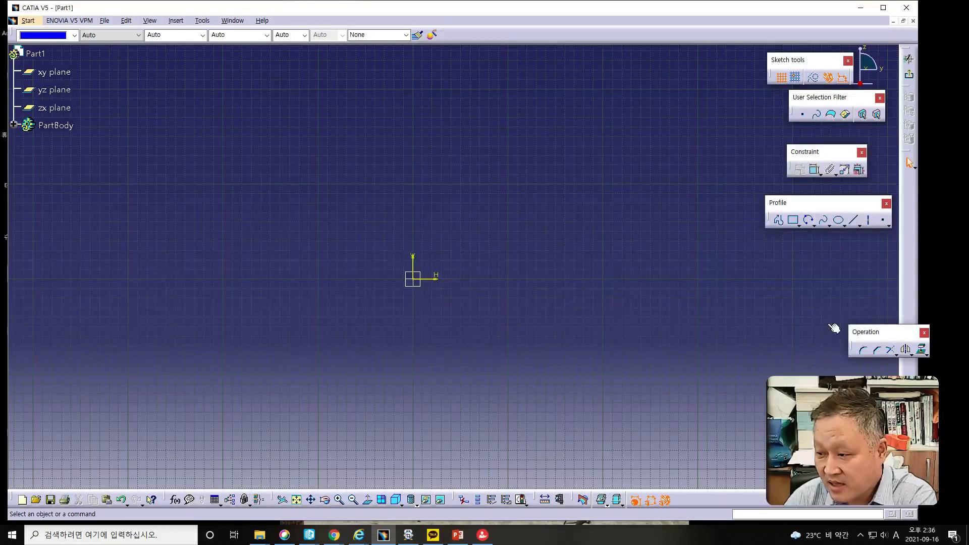
Sketch a three-point arc left of the vertical axis, about 362 mm tall and 63 mm wide, bulging outward and ending on the horizontal axis
click(814, 225)
click(824, 233)
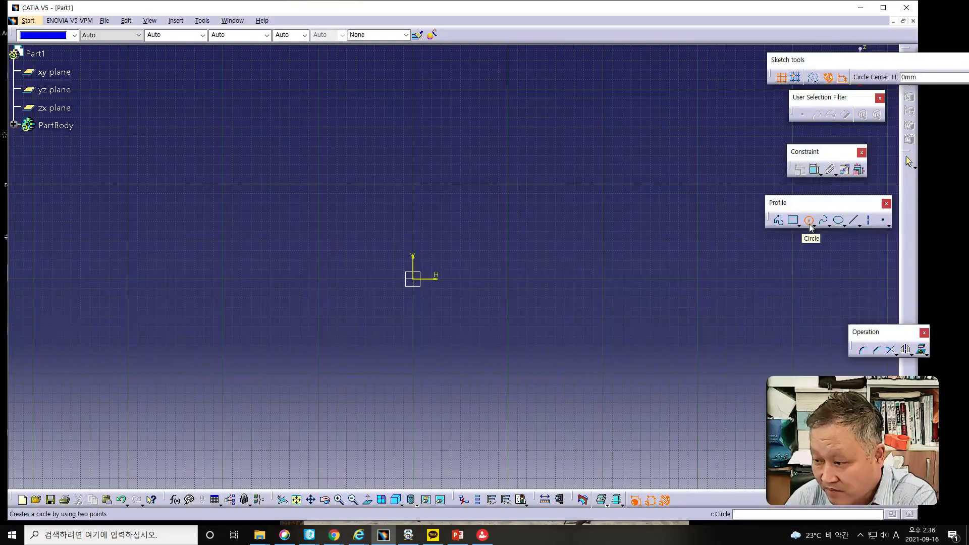
click(813, 225)
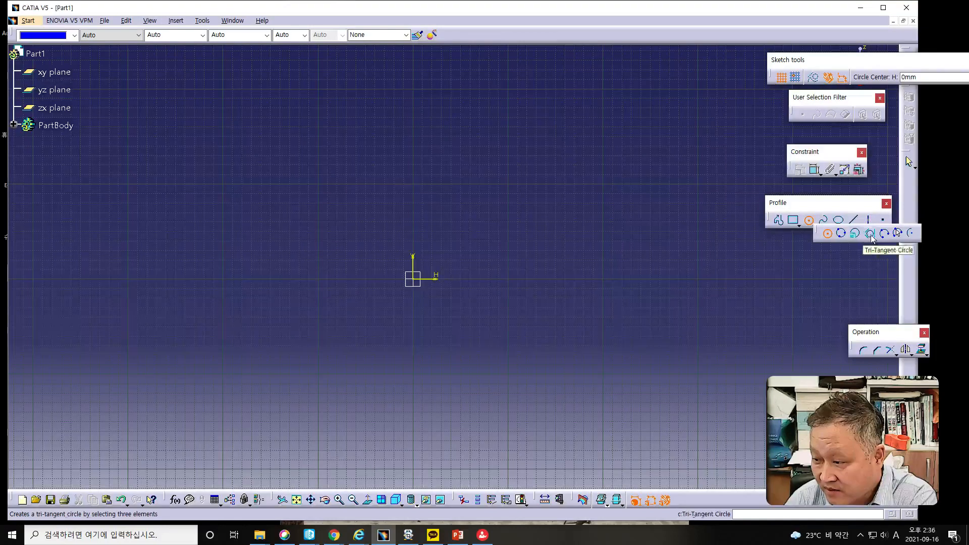
click(883, 234)
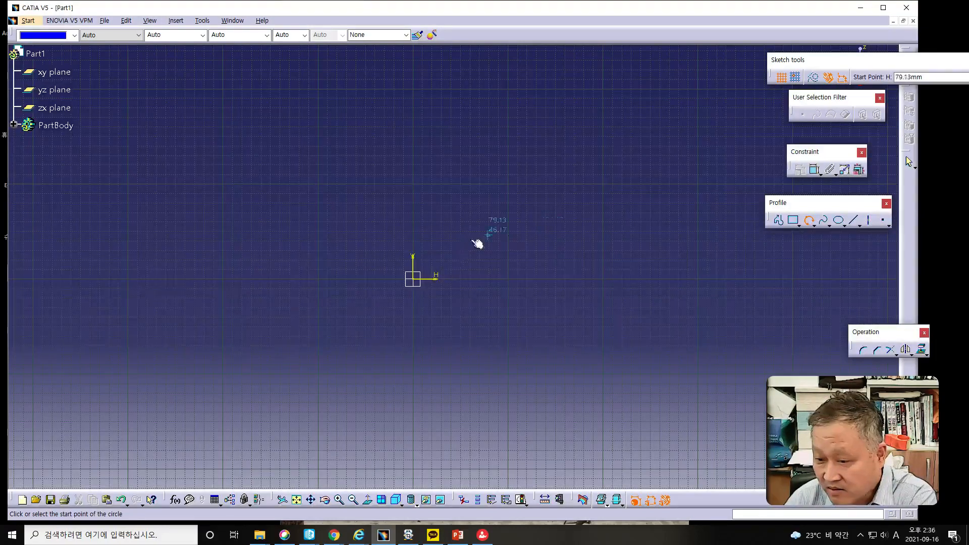
middle_drag(378, 141, 374, 316)
click(382, 107)
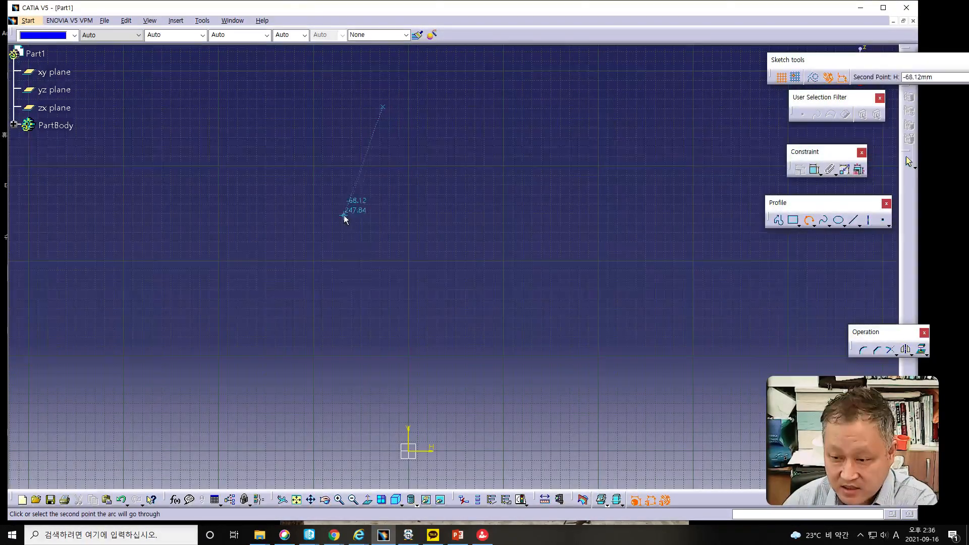
click(324, 316)
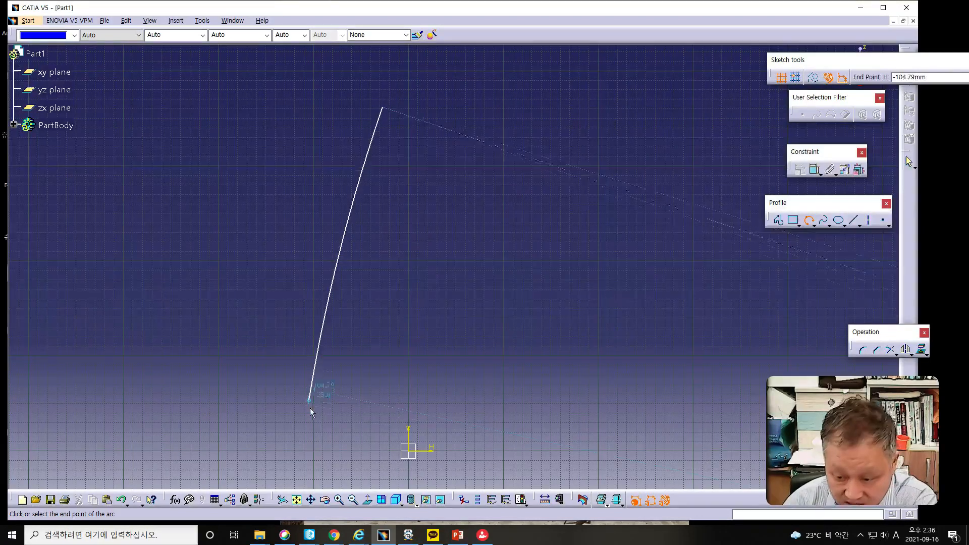
click(324, 447)
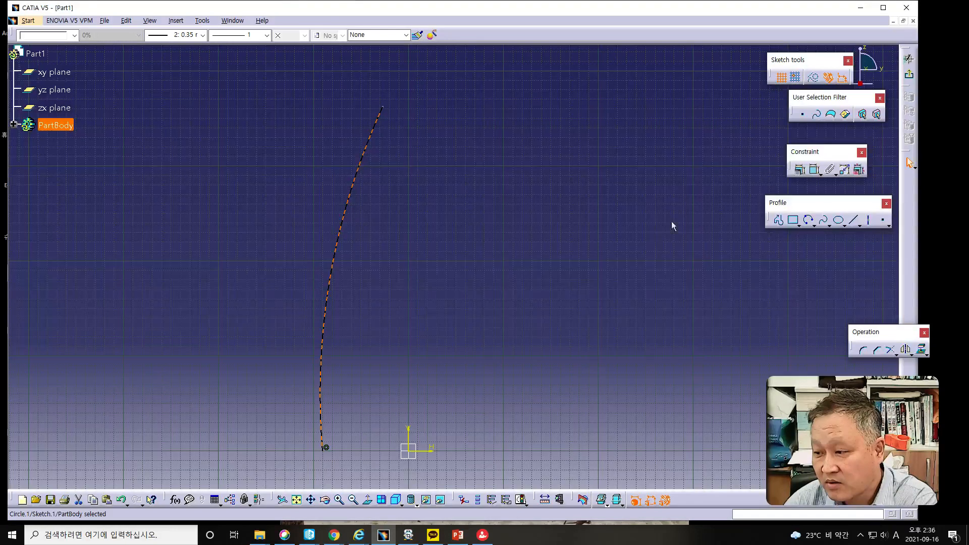
Sketch a second, outward-bulging three-point arc from about H 37, V 362 mm down to the horizontal axis at about H 102 mm
click(808, 219)
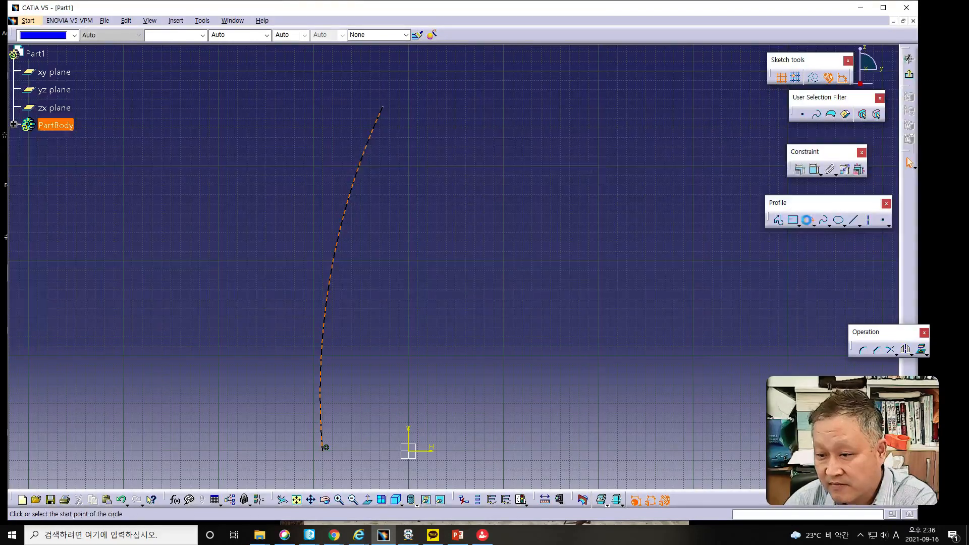
click(444, 106)
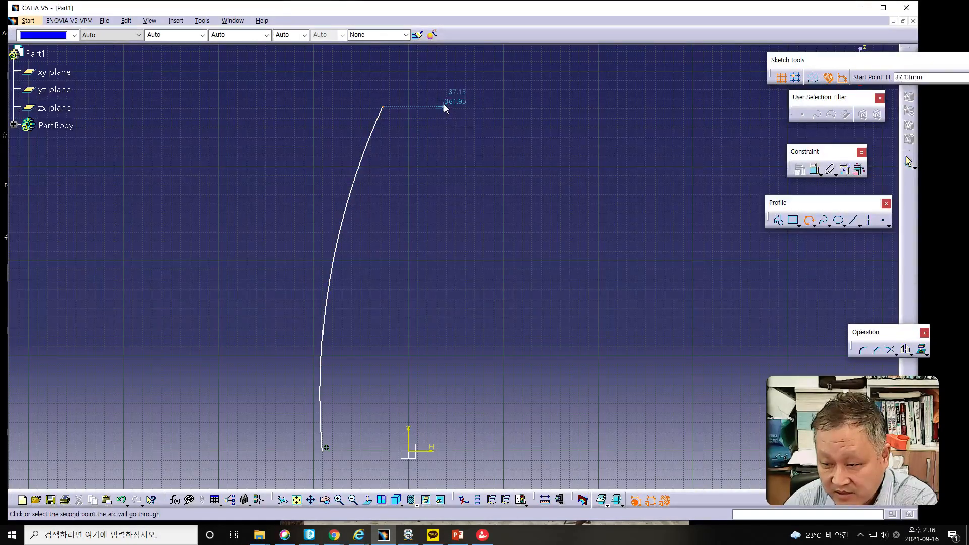
click(513, 277)
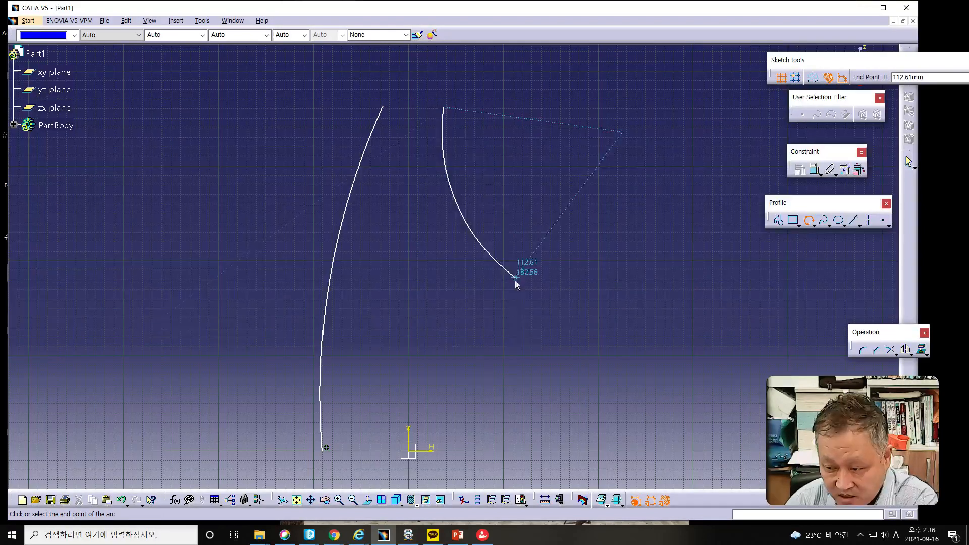
click(507, 450)
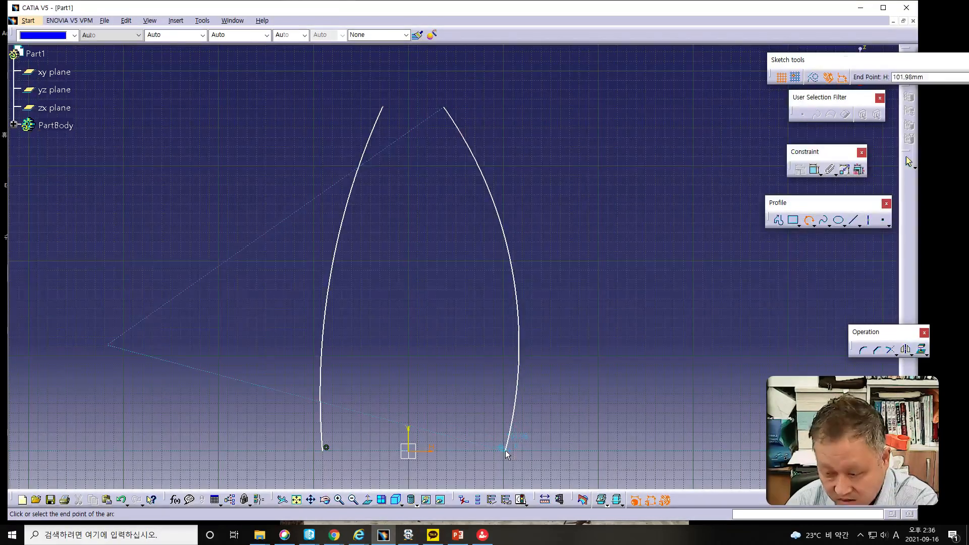
click(675, 387)
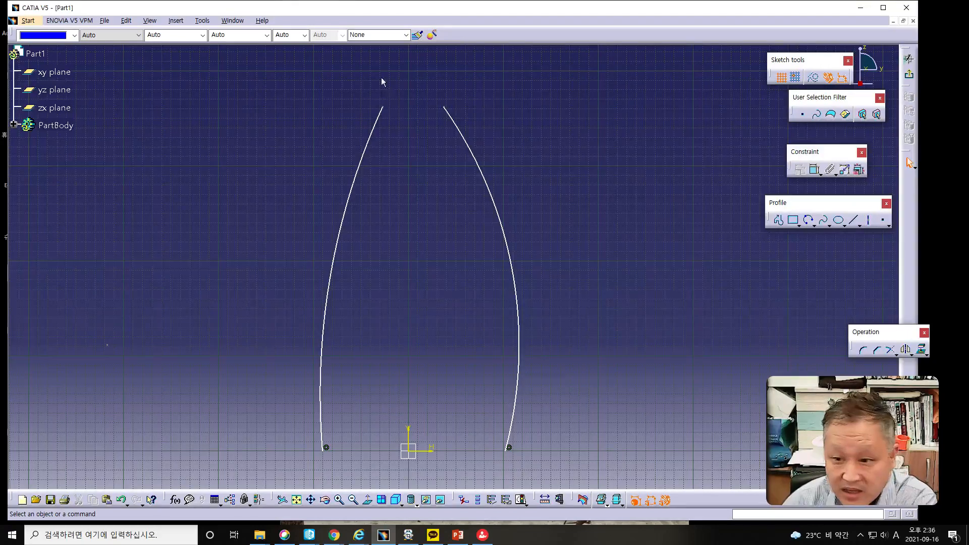
Constrain the vertical distance between the left arc's two endpoints to 208 mm
click(383, 107)
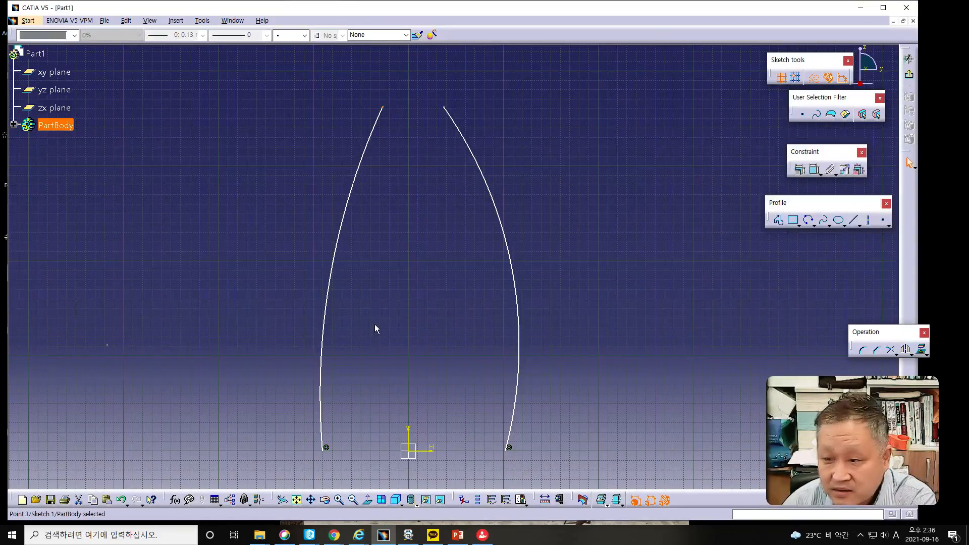
ctrl+click(326, 448)
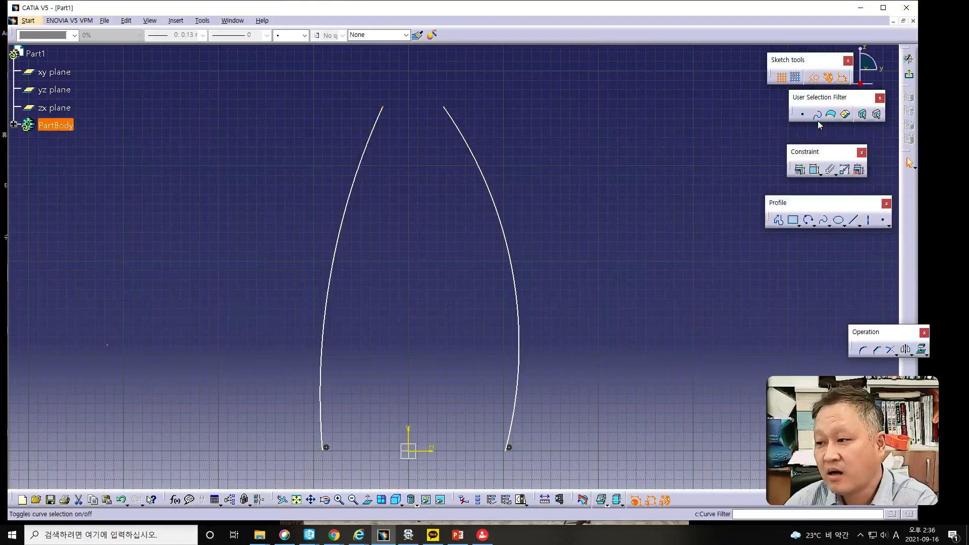
click(823, 171)
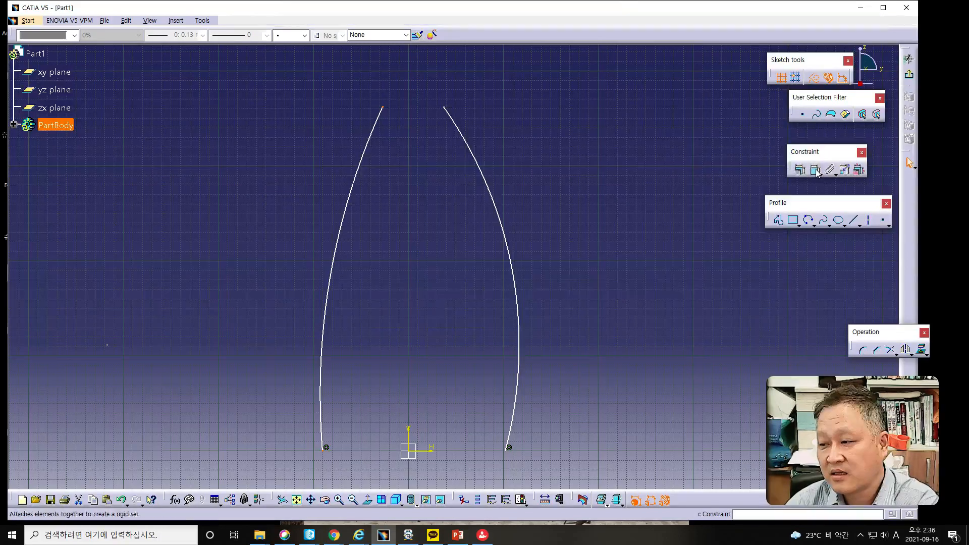
right_click(271, 216)
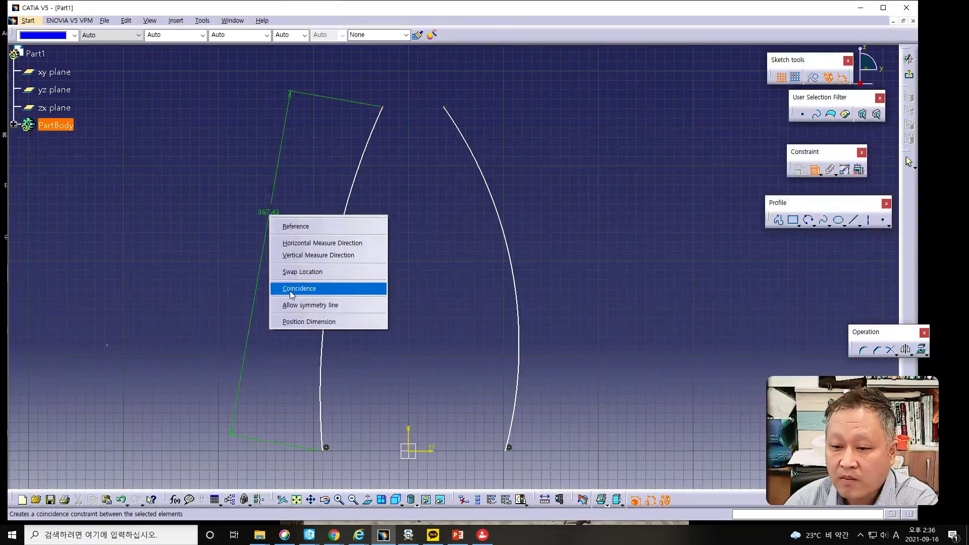
click(293, 243)
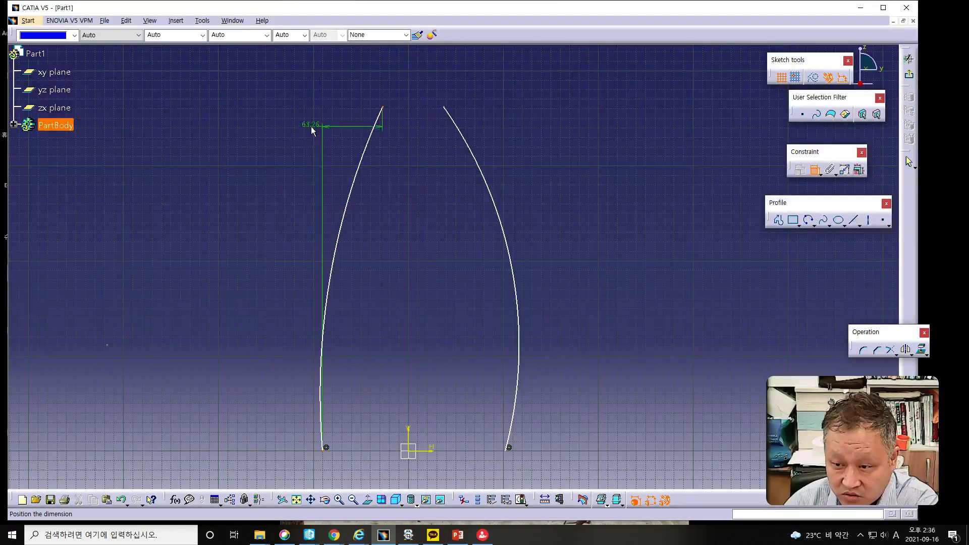
right_click(263, 243)
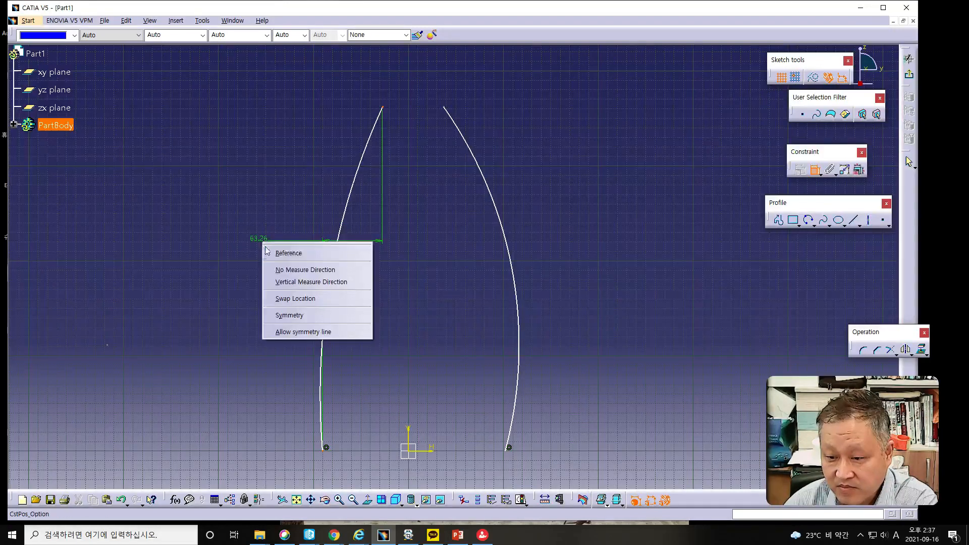
click(282, 288)
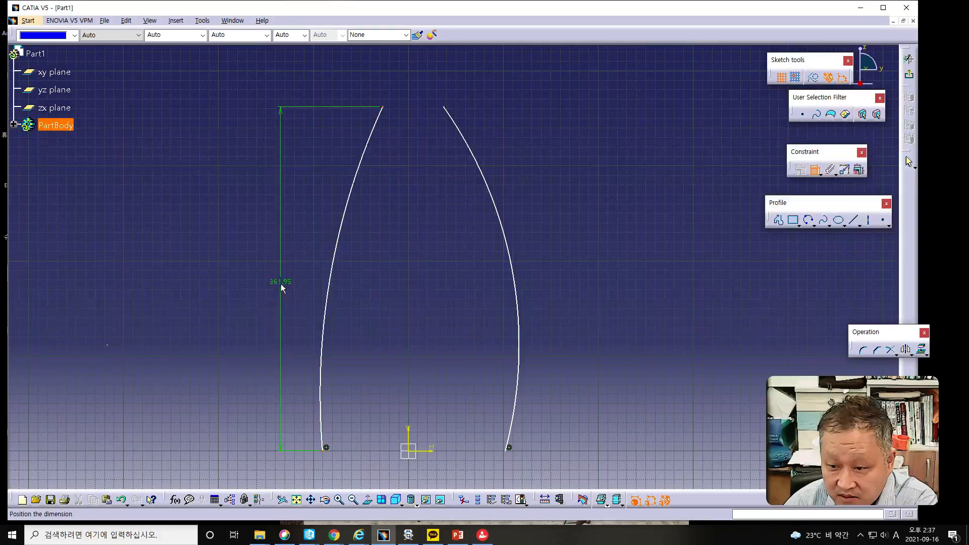
click(290, 290)
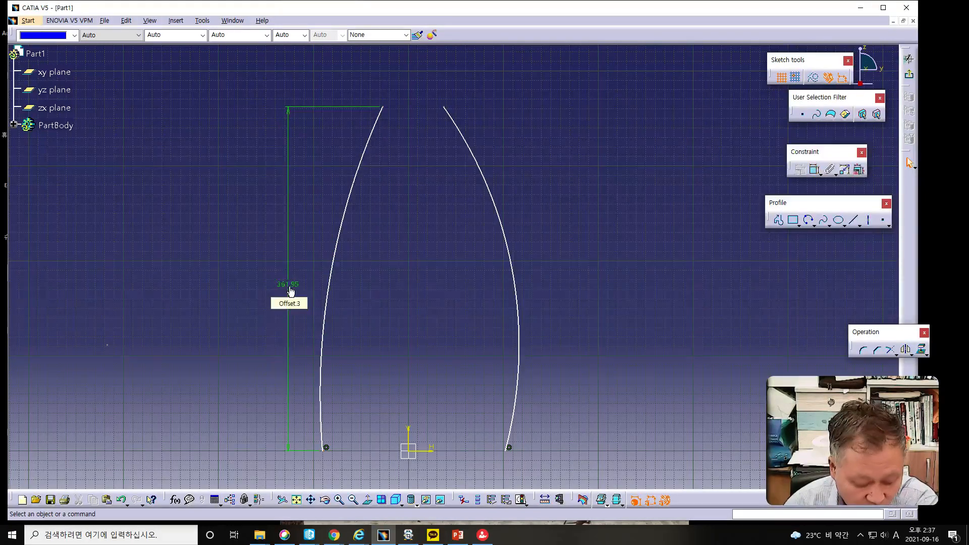
double_click(291, 289)
text(208)
key(Return)
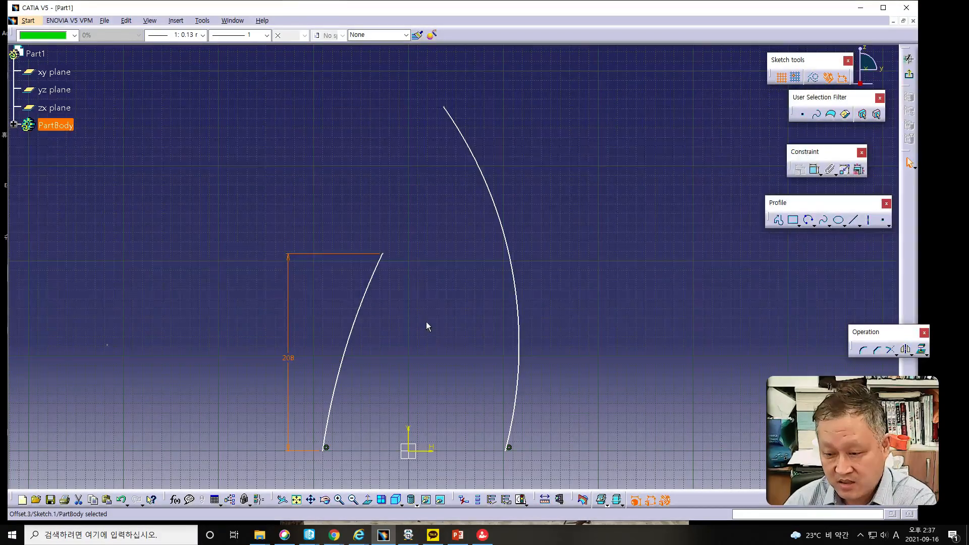
Constrain the vertical distance between the right arc's two endpoints to 208 mm
click(449, 111)
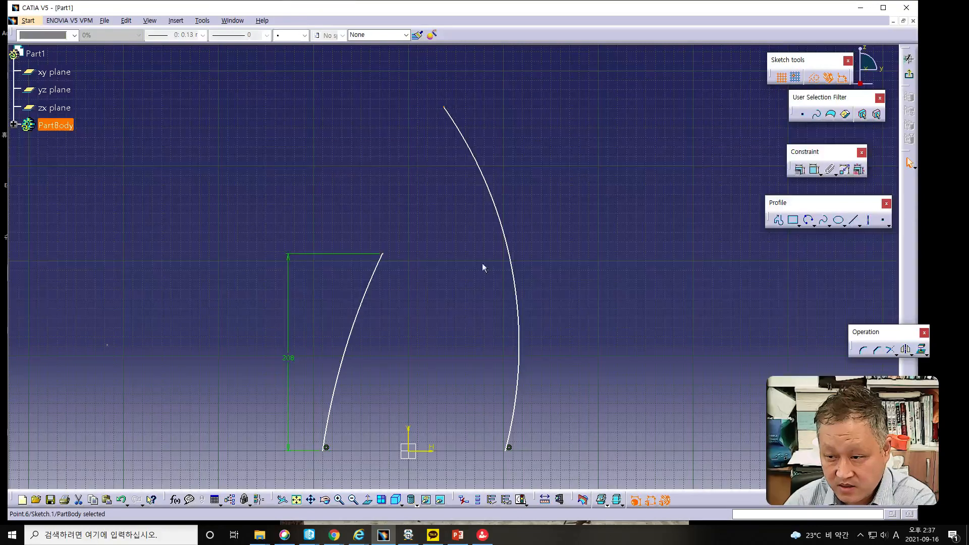
ctrl+click(508, 449)
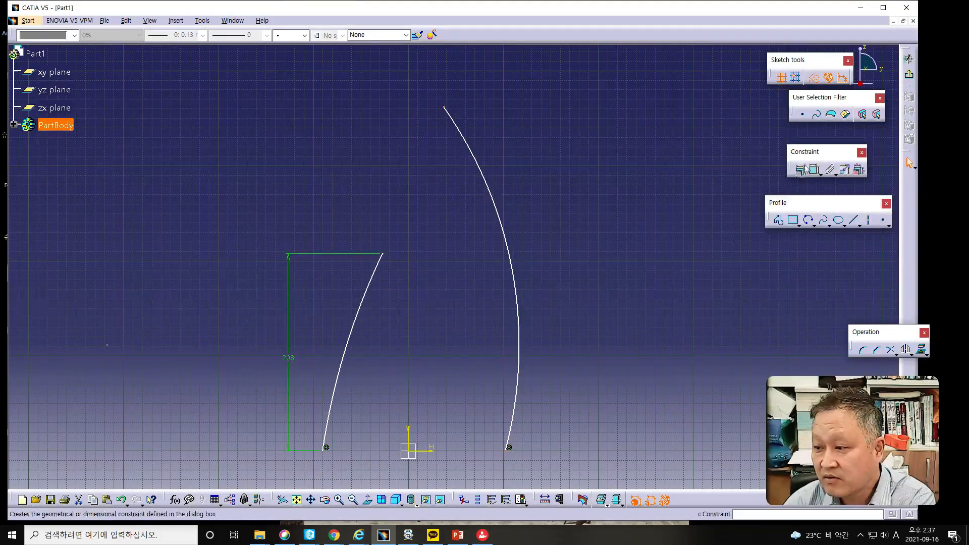
click(814, 171)
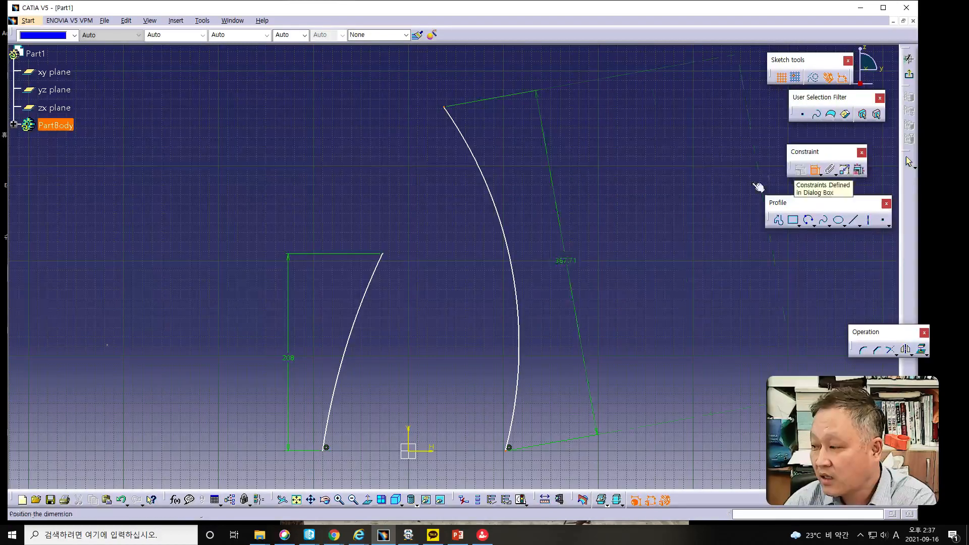
right_click(611, 272)
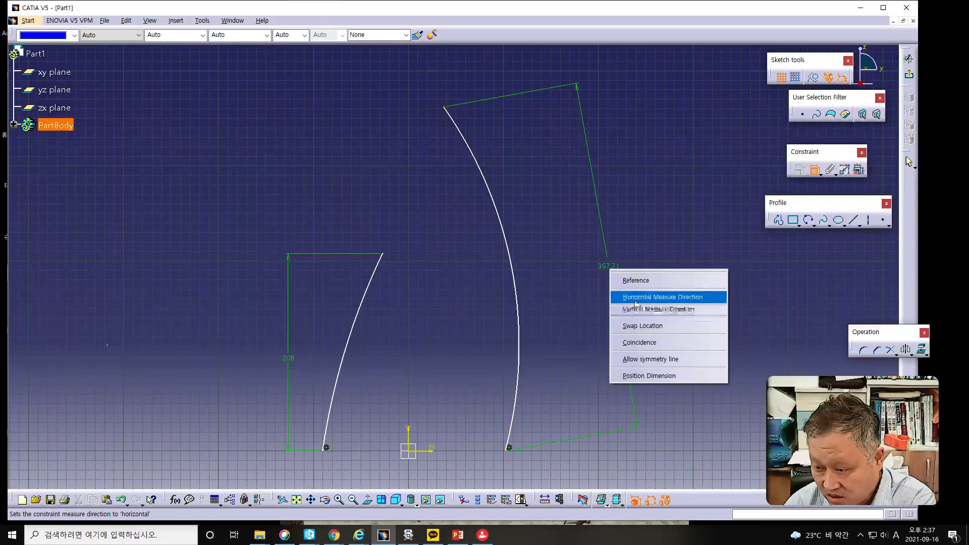
click(640, 309)
click(604, 297)
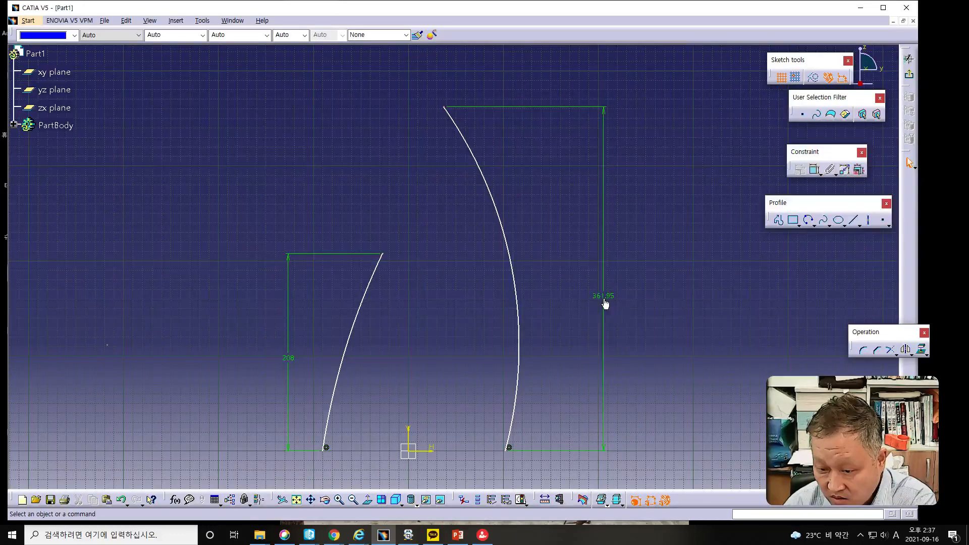
double_click(603, 298)
text(208)
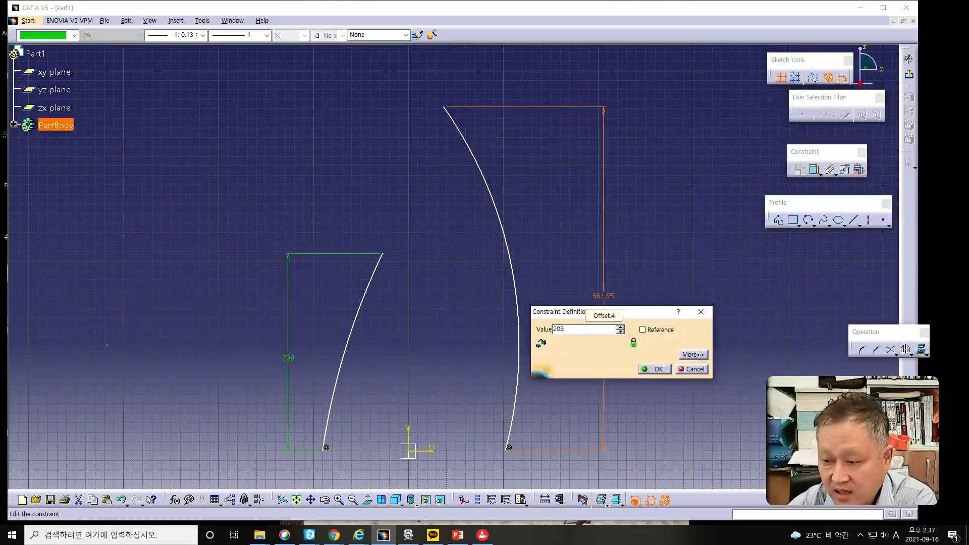
key(Return)
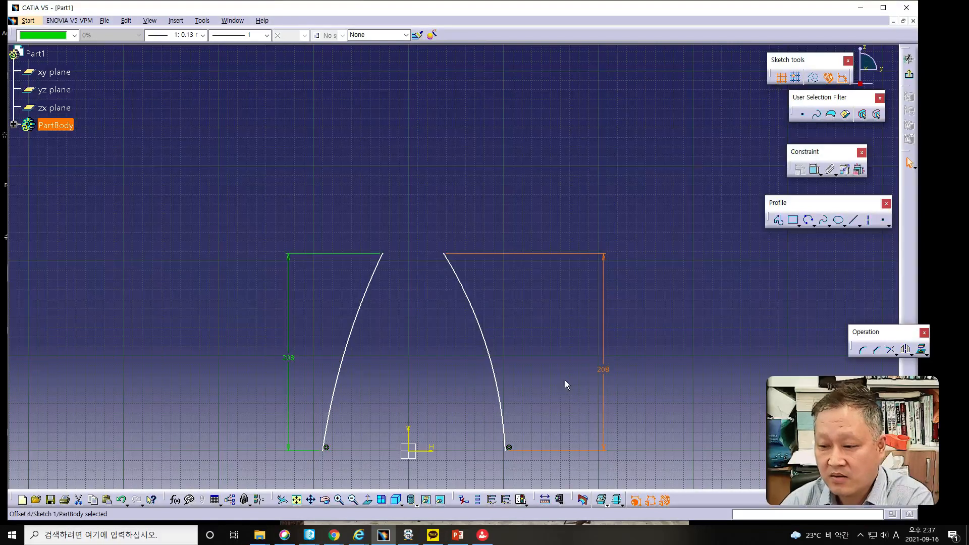
Constrain the left arc's lower endpoint to a distance of 47.5 mm from the vertical axis
mouse_move(558, 377)
middle_down()
mouse_move(514, 322)
mouse_move(503, 337)
mouse_move(506, 283)
middle_up()
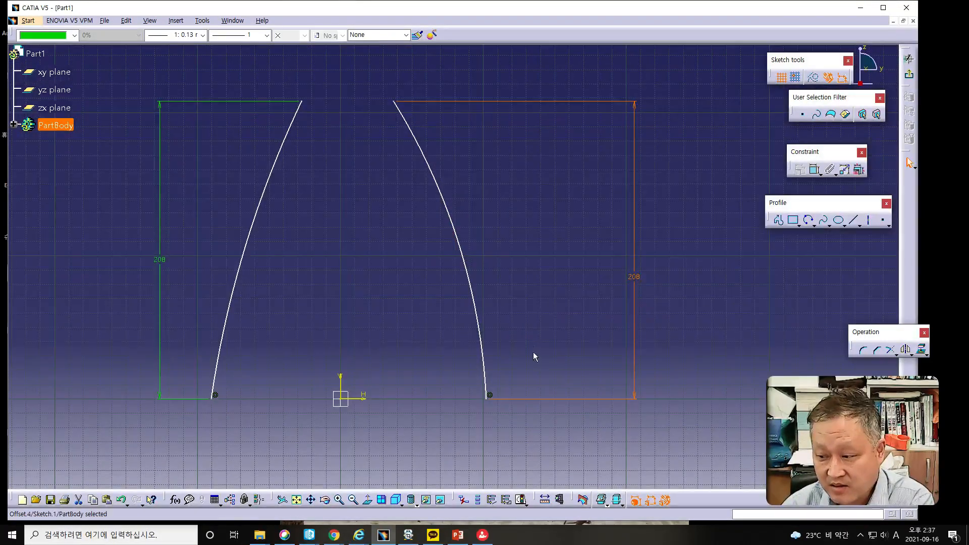
mouse_move(541, 345)
middle_down()
mouse_move(539, 335)
mouse_move(597, 337)
middle_up()
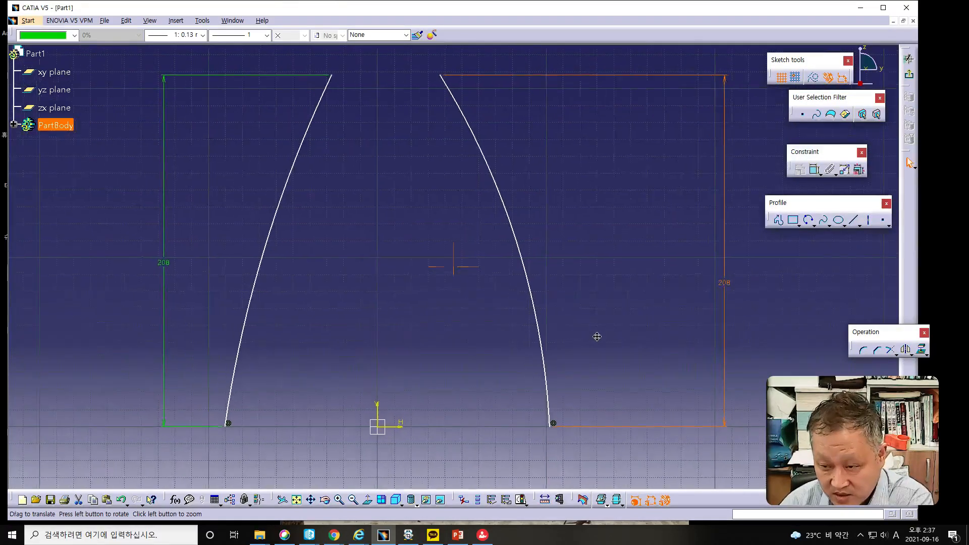
click(226, 427)
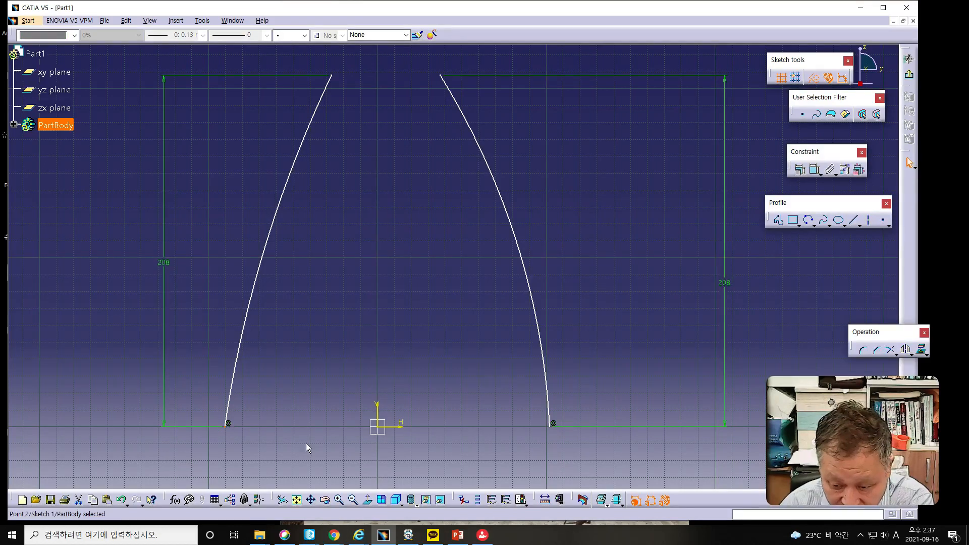
ctrl+click(383, 419)
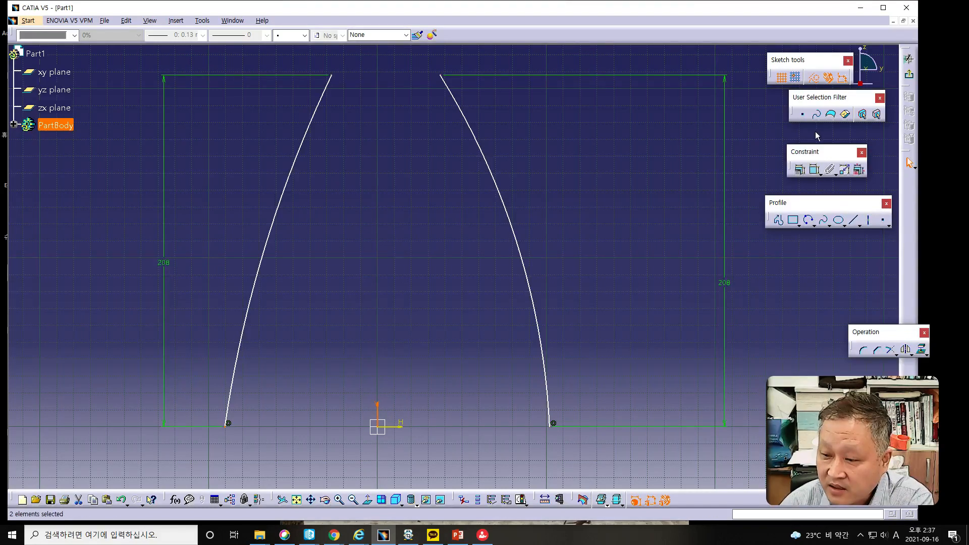
click(816, 172)
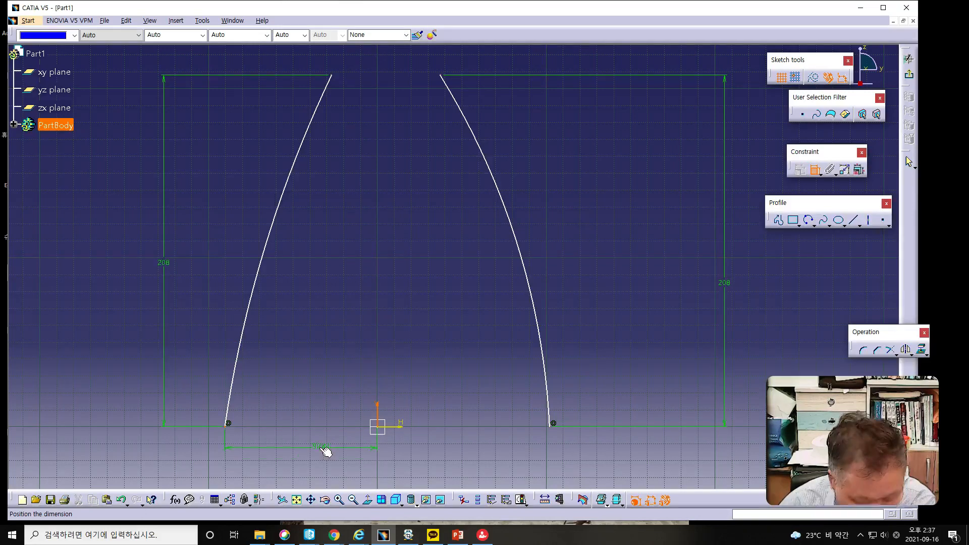
click(313, 454)
double_click(308, 453)
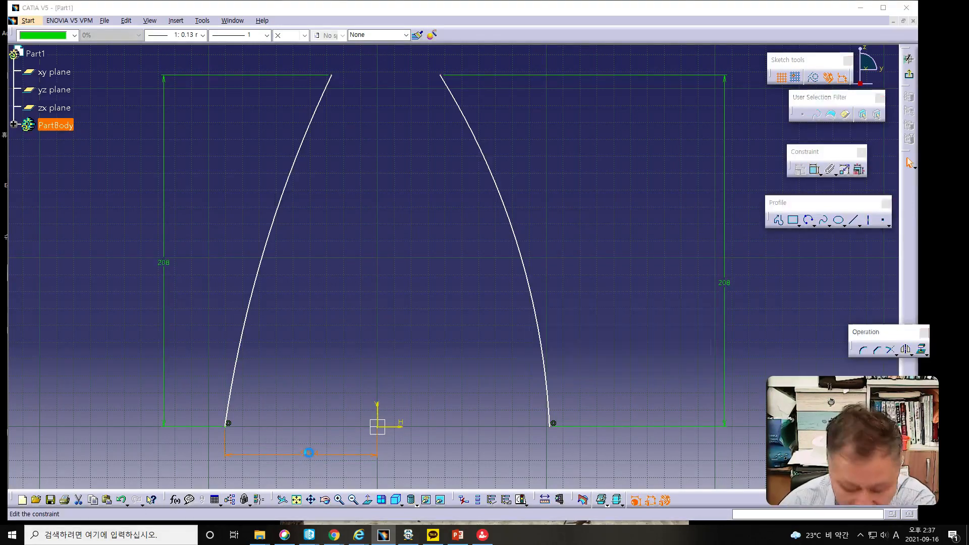
text(47.5)
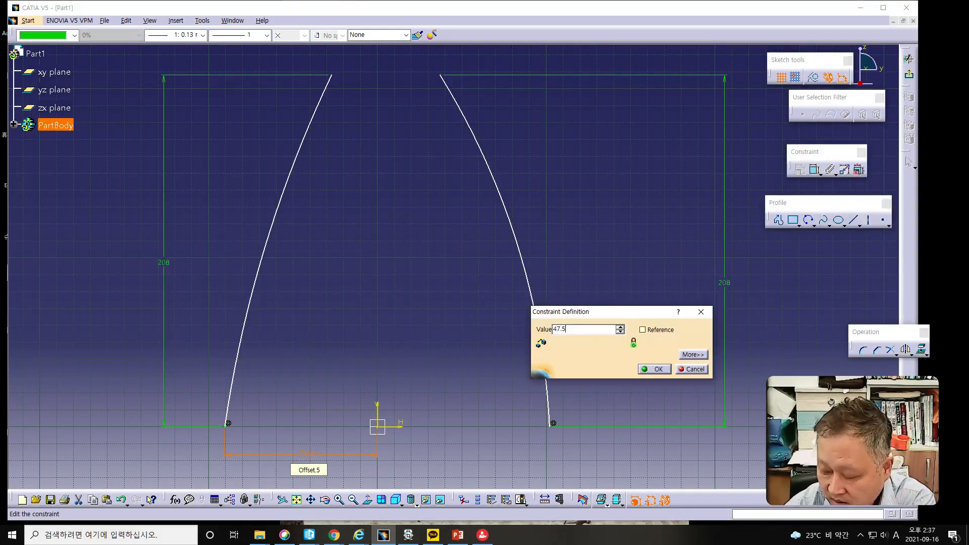
key(Return)
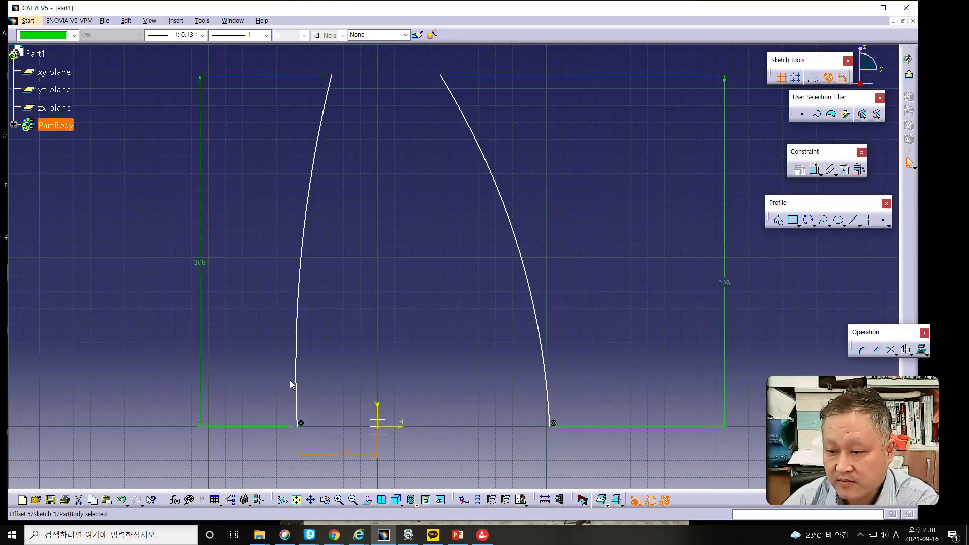
Constrain the right arc's lower endpoint to a distance of 47.5 mm from the vertical axis
click(319, 446)
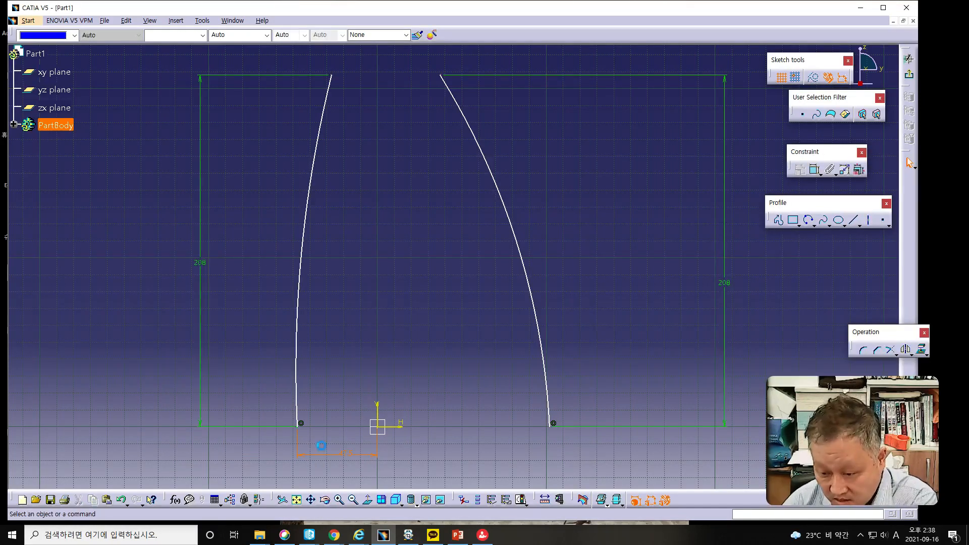
click(552, 425)
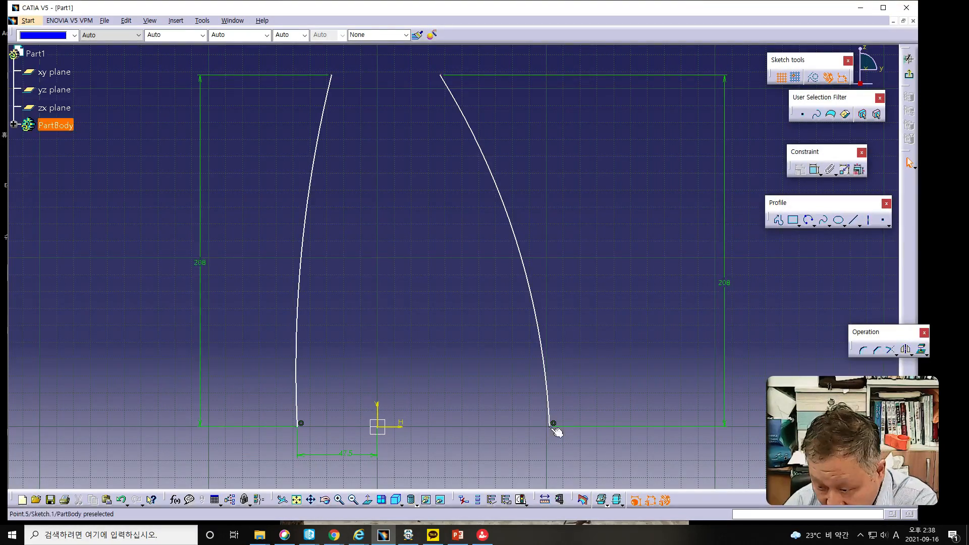
ctrl+click(377, 408)
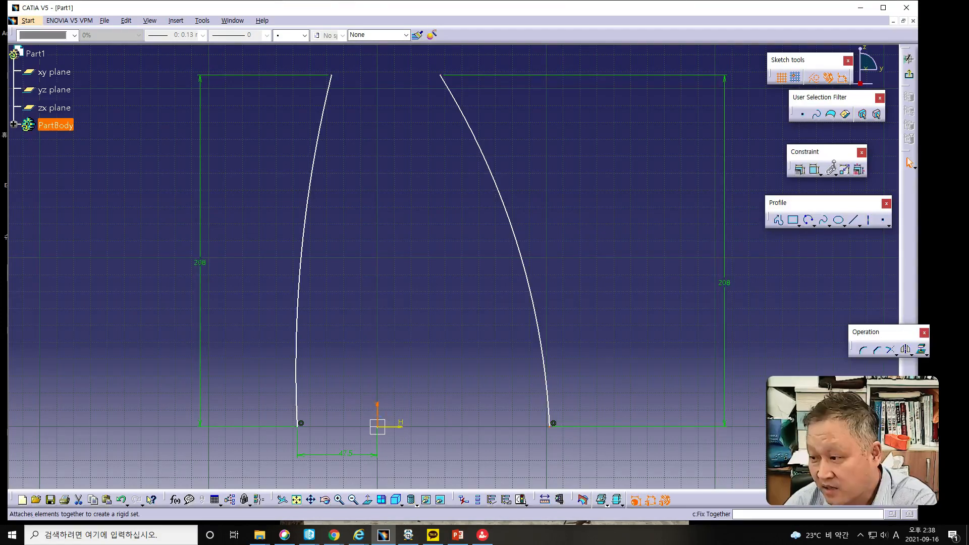
click(814, 169)
click(488, 445)
double_click(486, 445)
text(47.5)
key(Return)
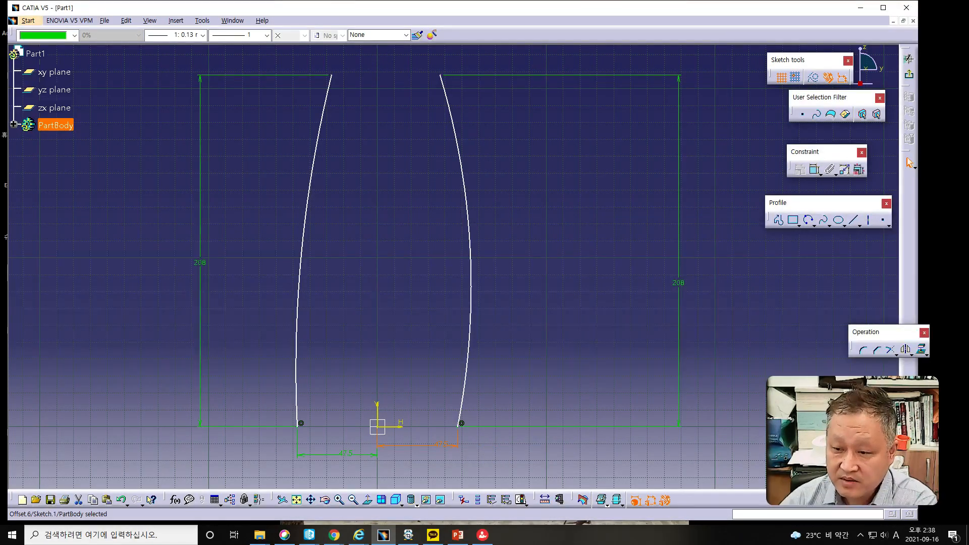
Shift the right arc's upper endpoint slightly inward and sketch a vertical axis line between the two arcs at about H 20 mm
drag(448, 78, 435, 75)
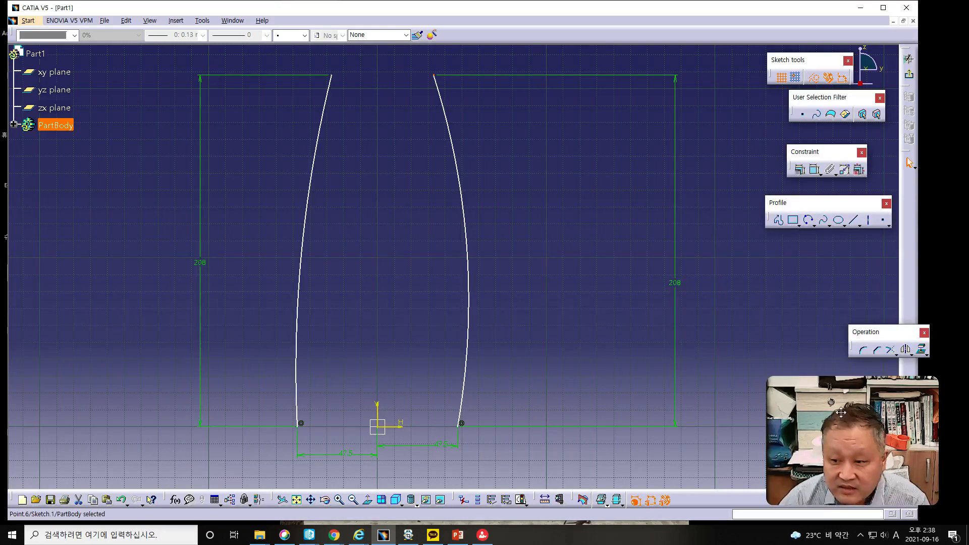
click(868, 222)
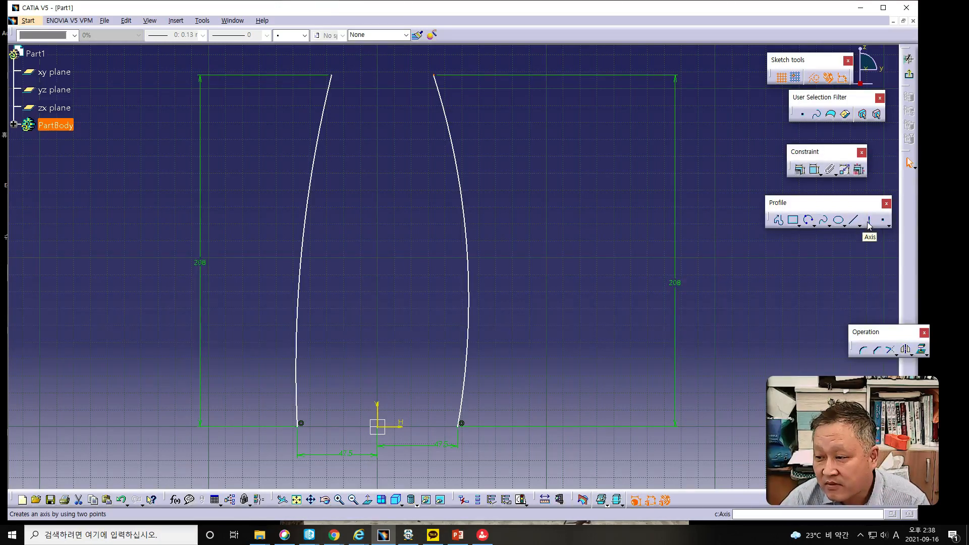
click(868, 222)
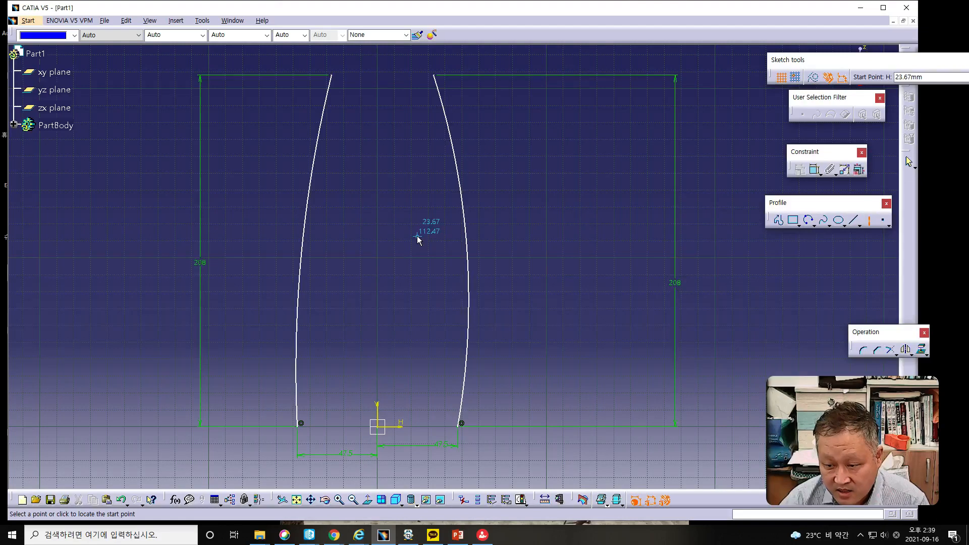
click(409, 210)
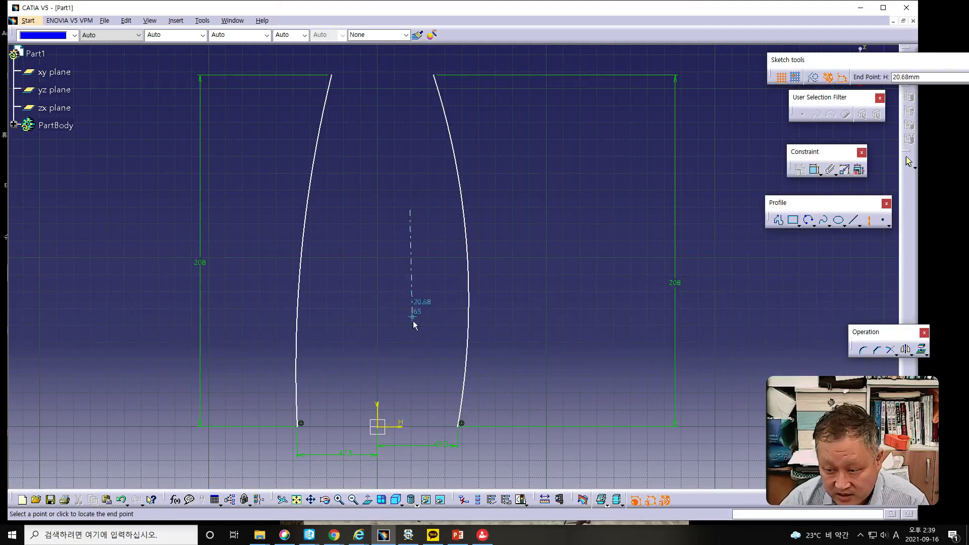
click(409, 348)
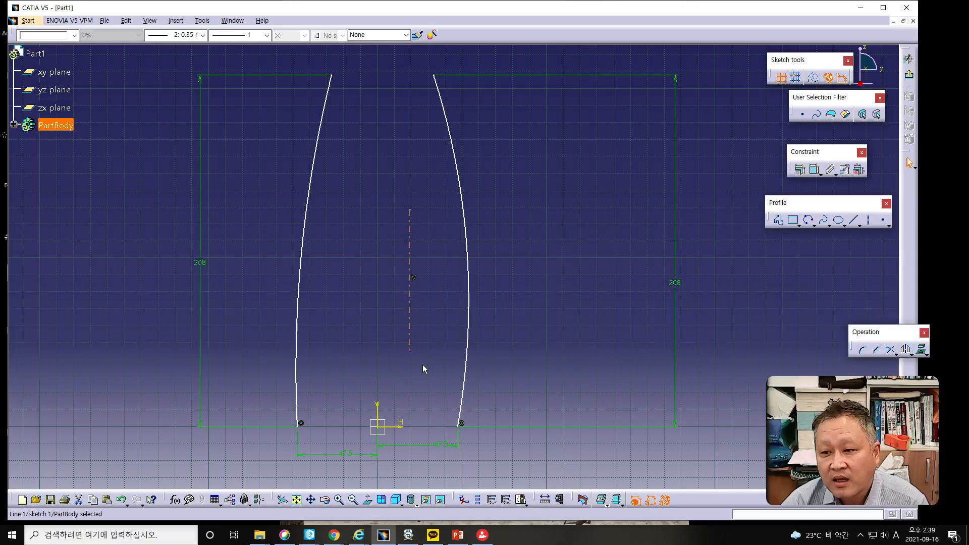
Constrain the horizontal distance between the right arc's upper endpoint and the vertical axis line to 17 mm
click(439, 79)
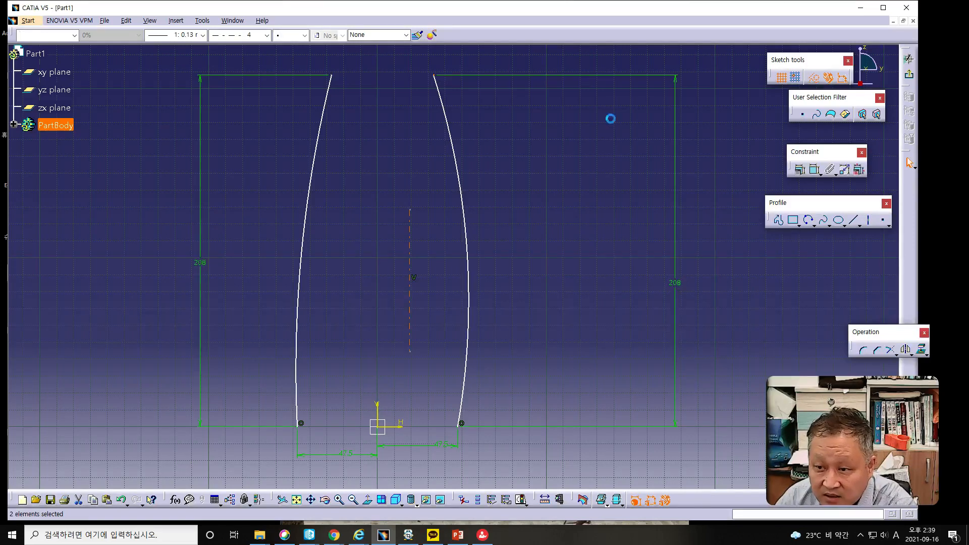
click(814, 170)
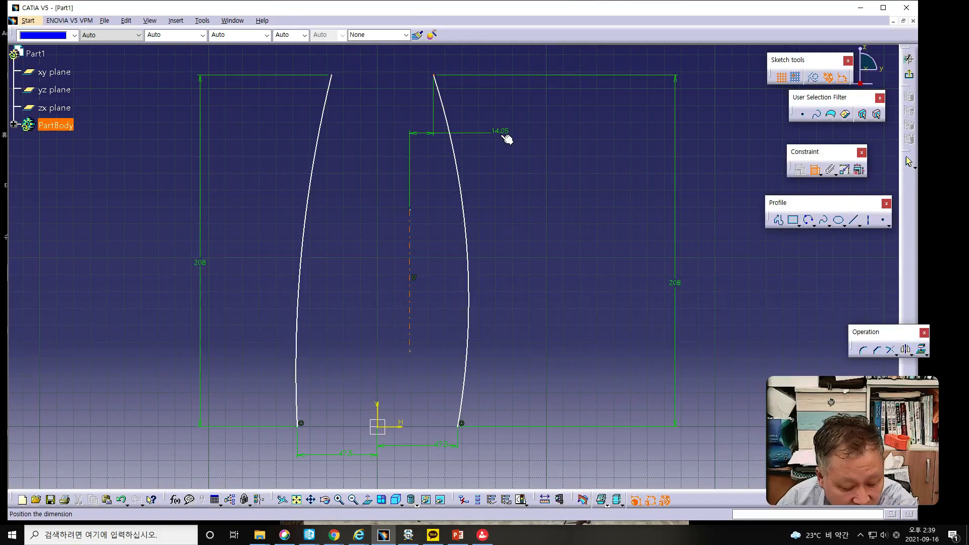
click(507, 139)
double_click(501, 132)
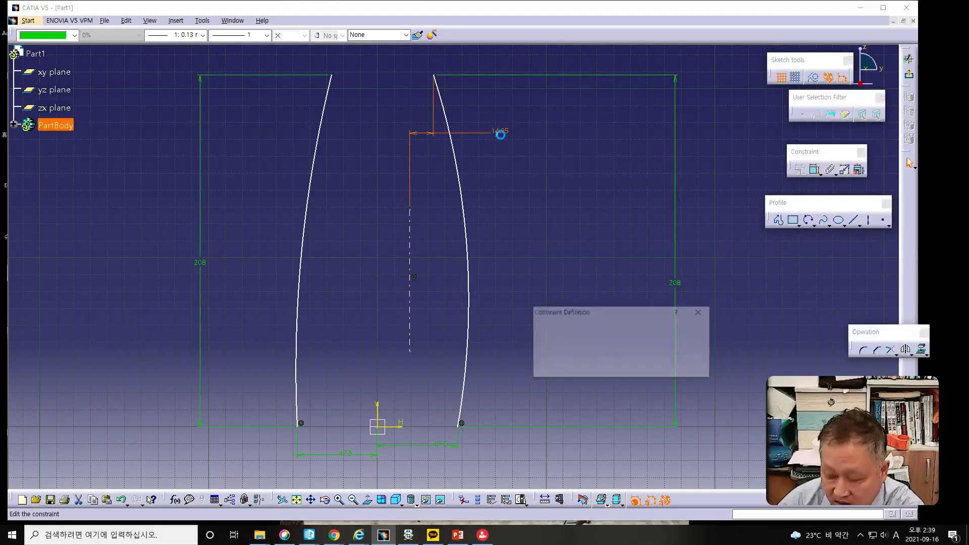
text(17mm)
key(Return)
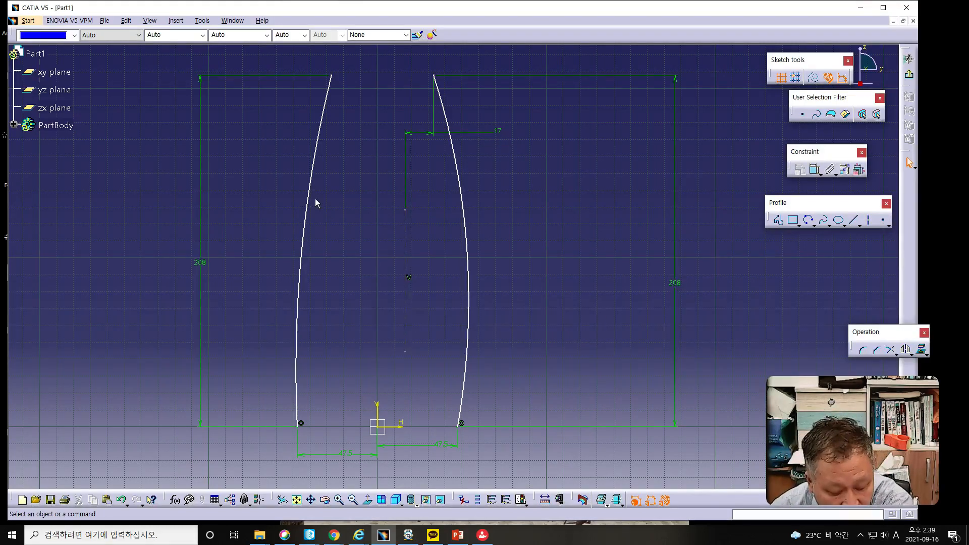
Constrain the horizontal distance between the left arc's upper endpoint and the vertical axis line to 17 mm
click(338, 77)
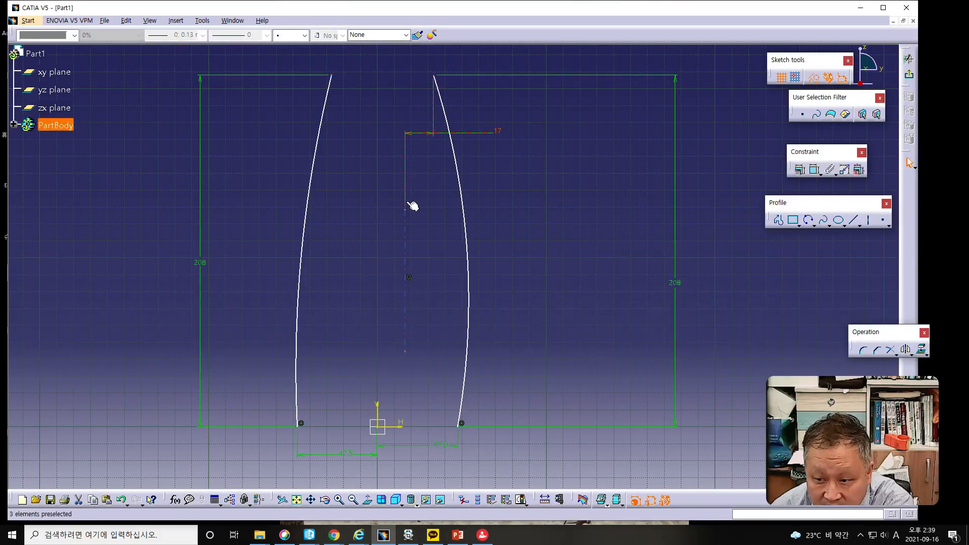
ctrl+click(406, 233)
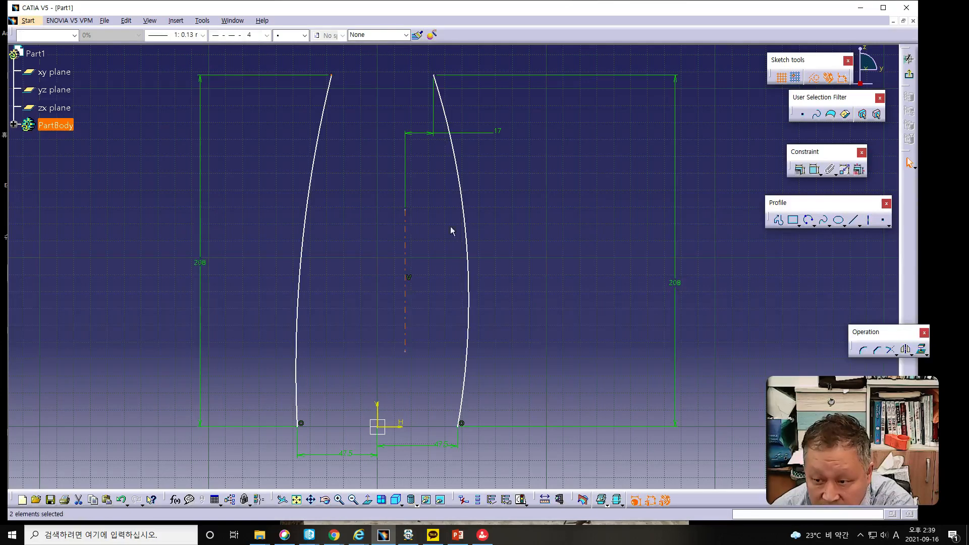
click(813, 169)
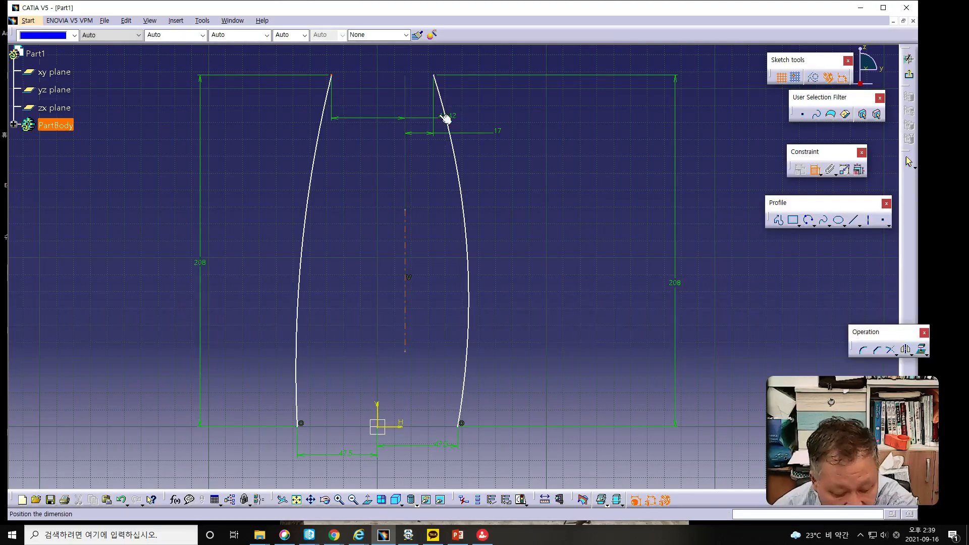
click(372, 68)
double_click(371, 67)
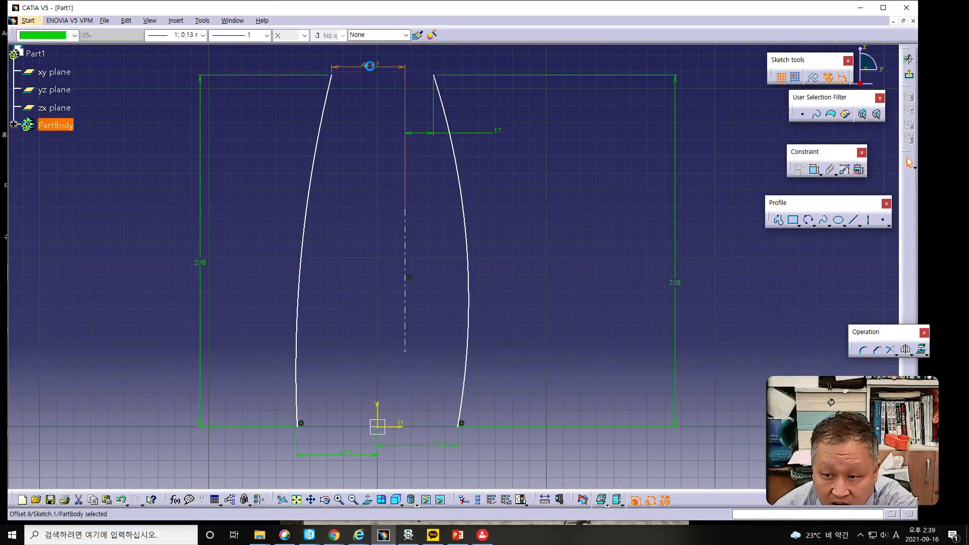
text(1)
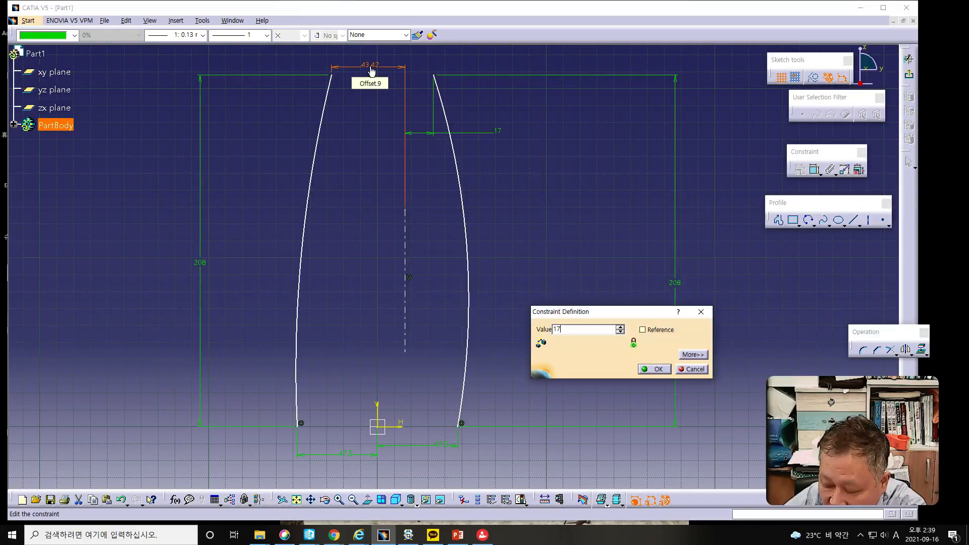
text(7)
key(Return)
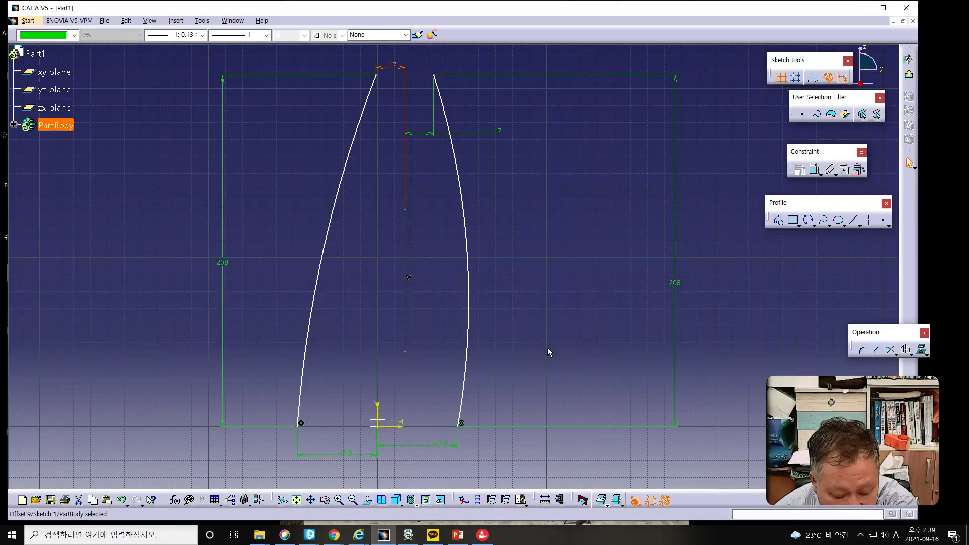
Constrain the distance between the drawn axis line and the sketch's vertical axis to 13.5 mm
click(411, 338)
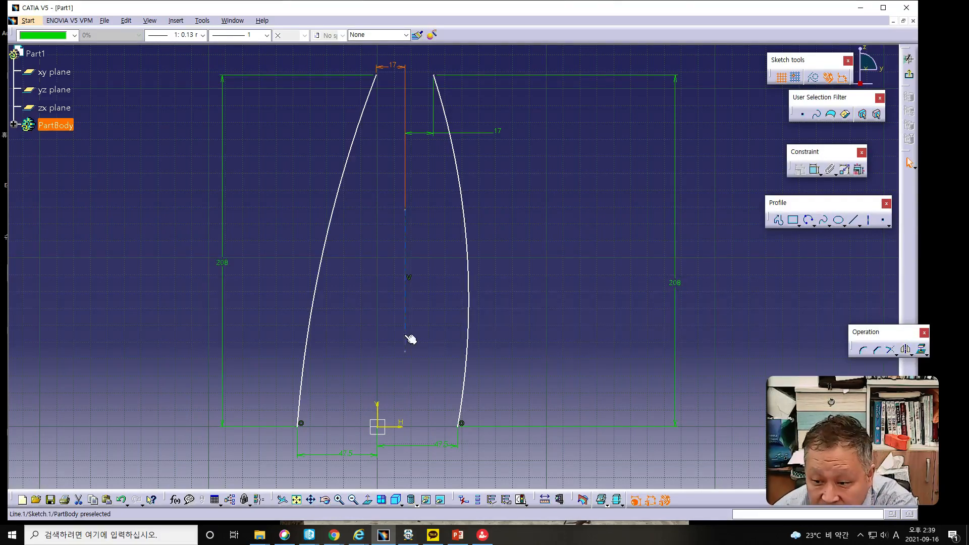
ctrl+click(379, 411)
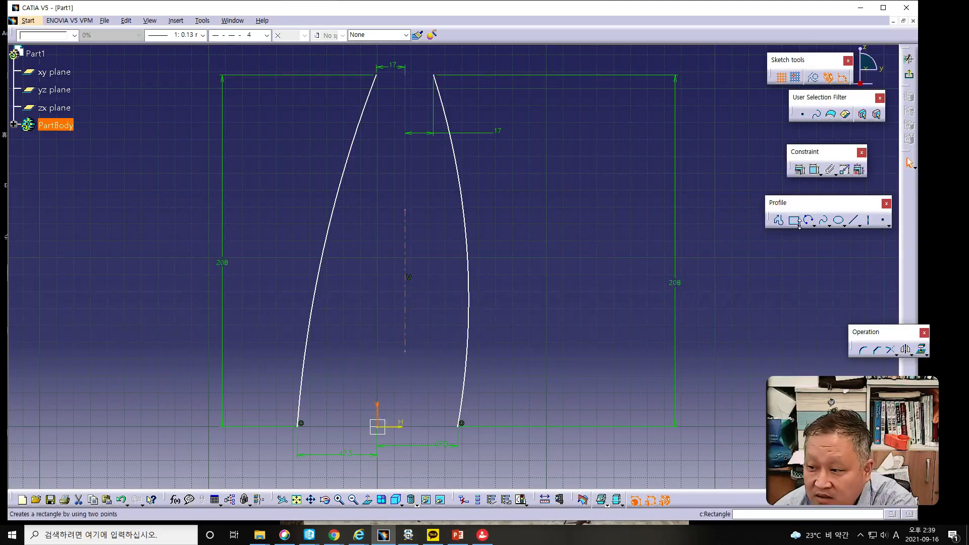
click(814, 170)
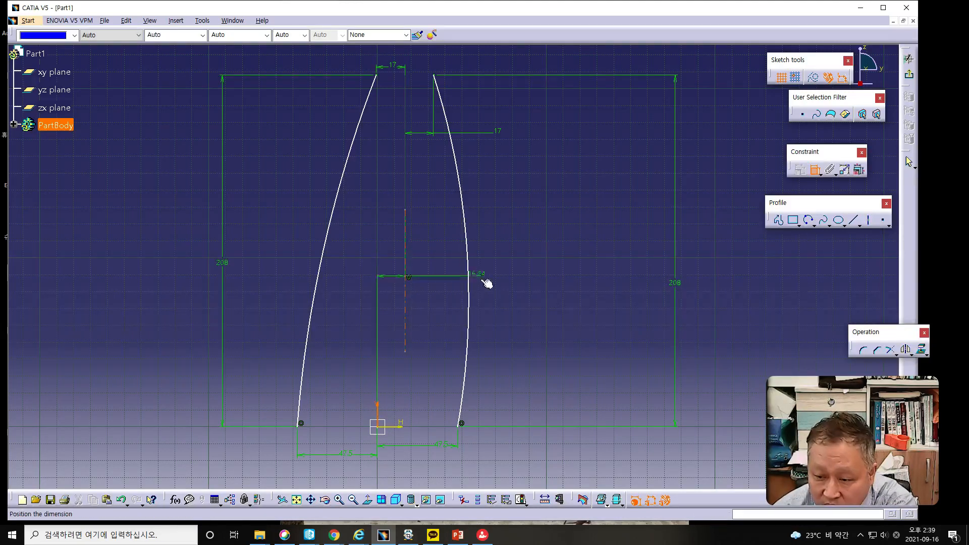
click(501, 289)
double_click(497, 290)
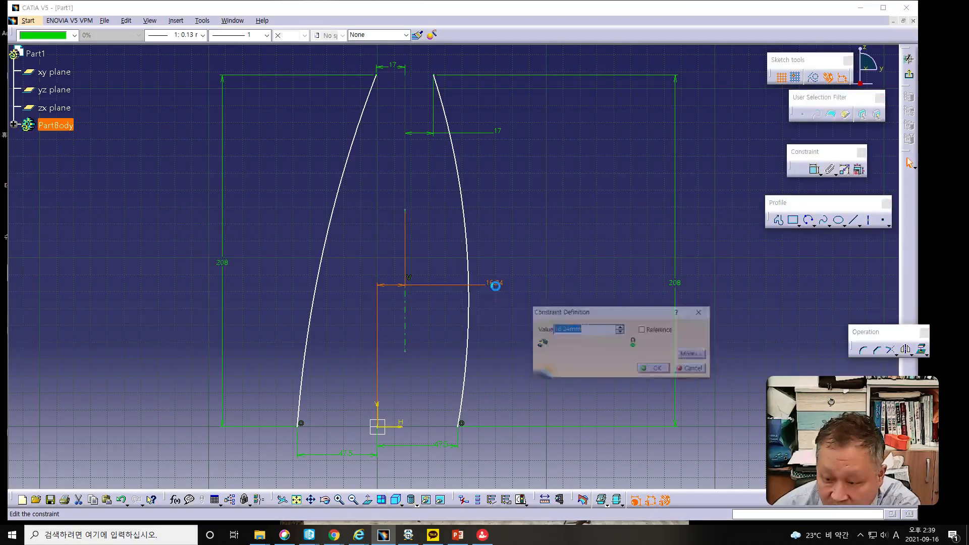
text(13.5)
key(Return)
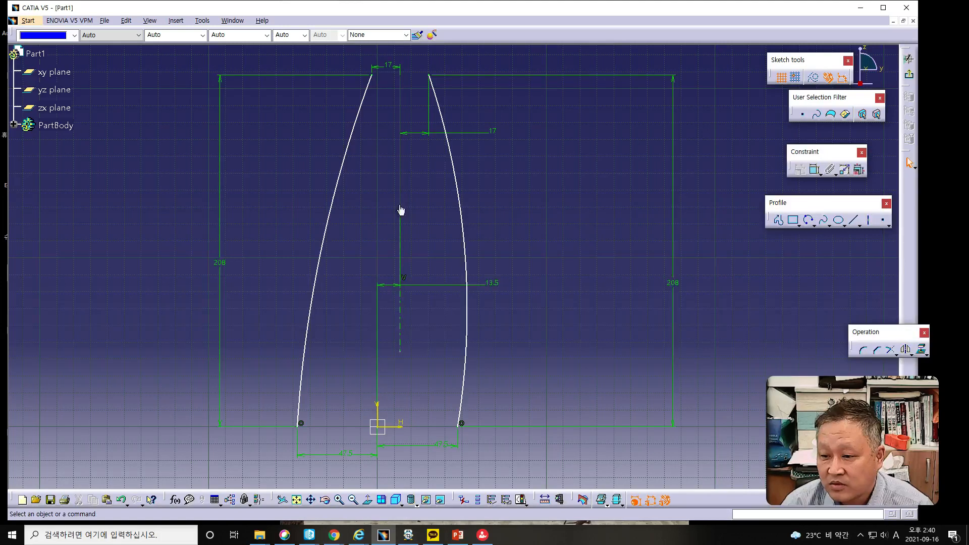
Constrain the left arc's radius to 400 mm
click(326, 232)
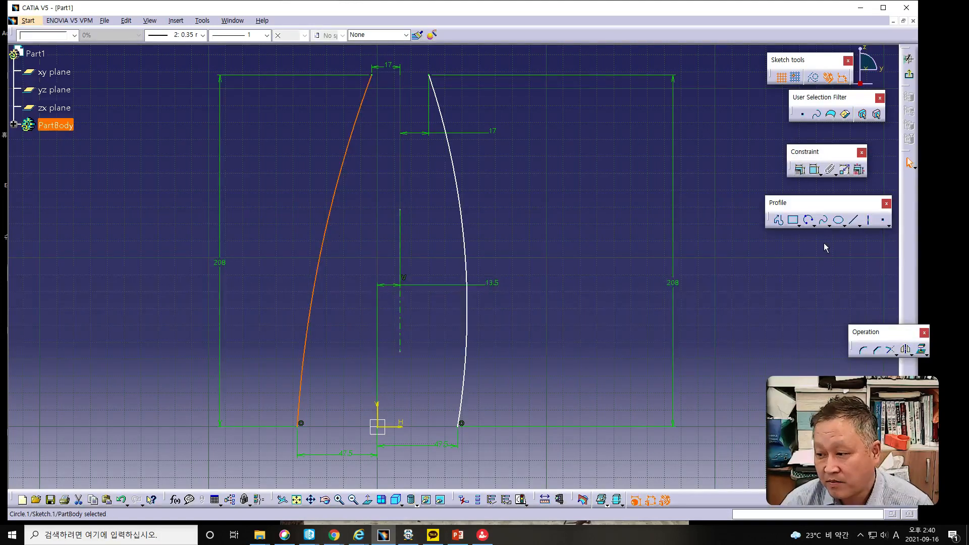
click(814, 170)
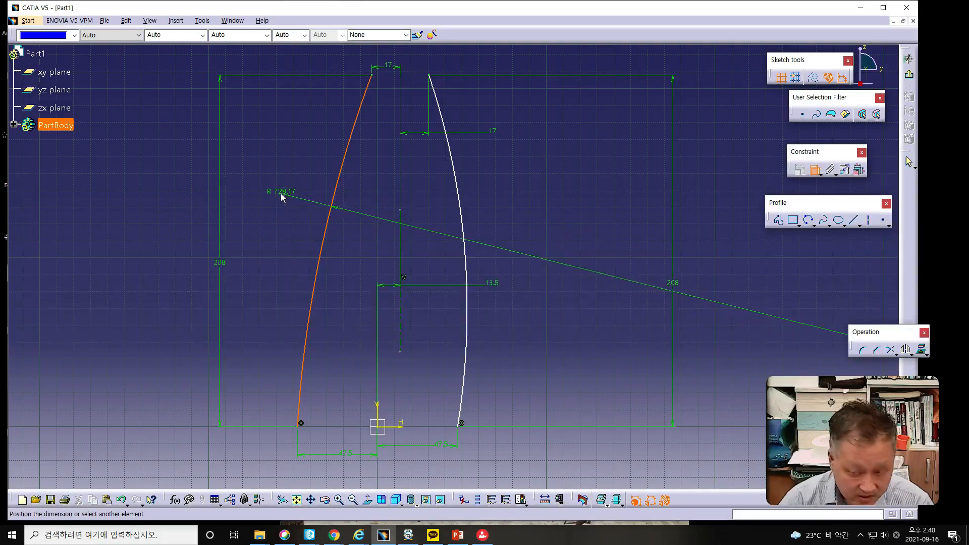
click(281, 193)
double_click(280, 193)
text(400)
key(Return)
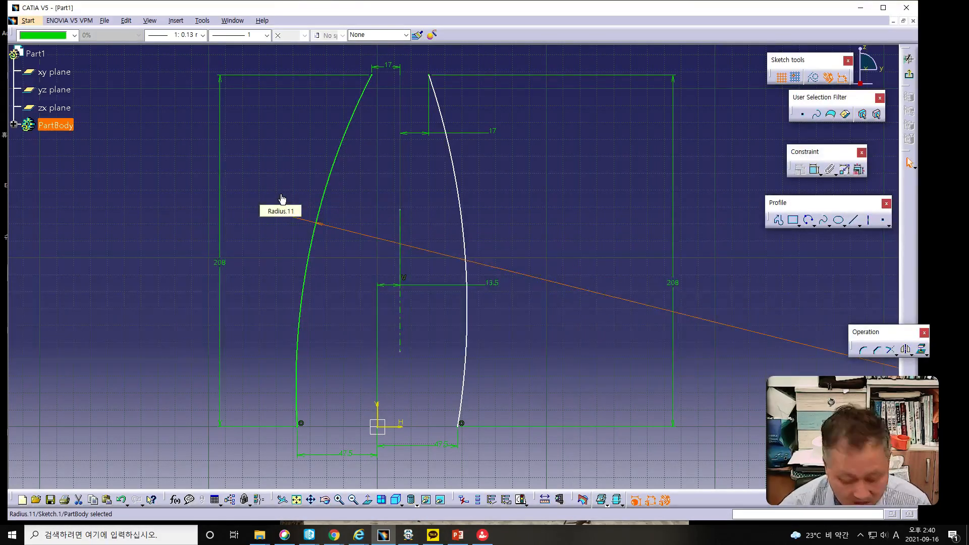
Constrain the right arc's radius to 750 mm
click(461, 208)
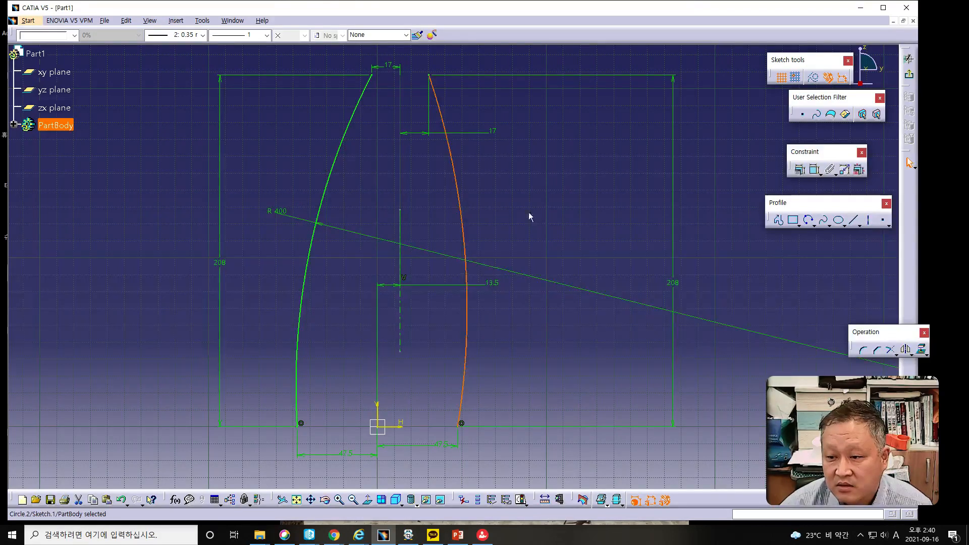
click(815, 169)
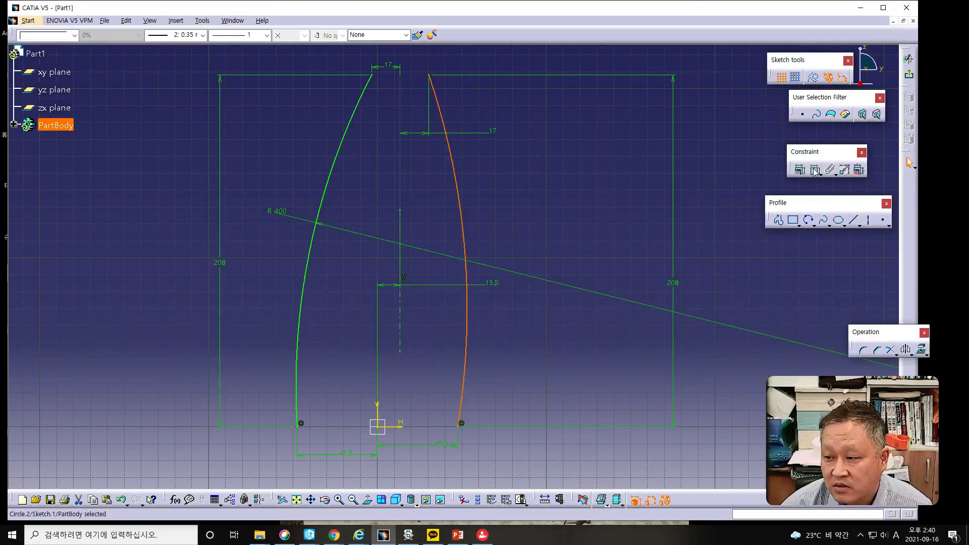
click(547, 195)
double_click(545, 193)
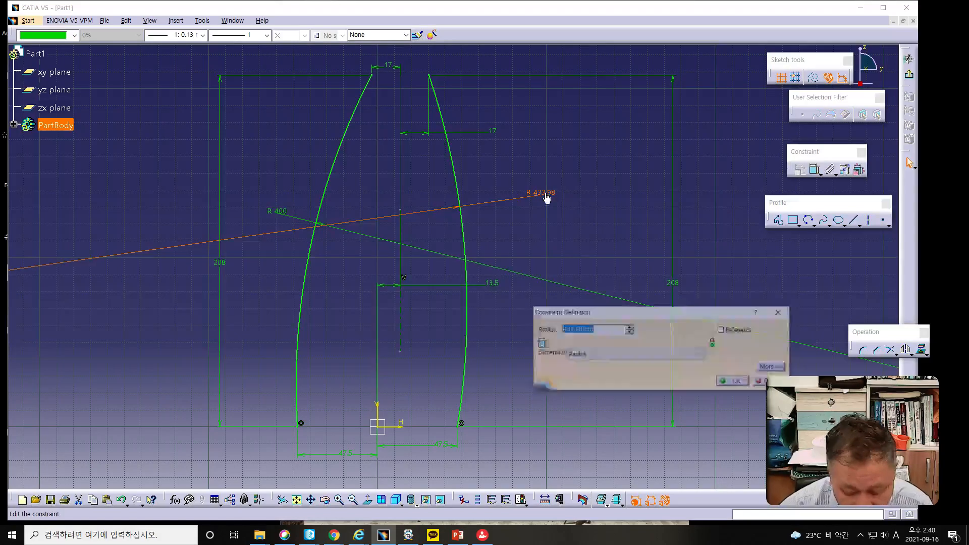
text(750)
key(Return)
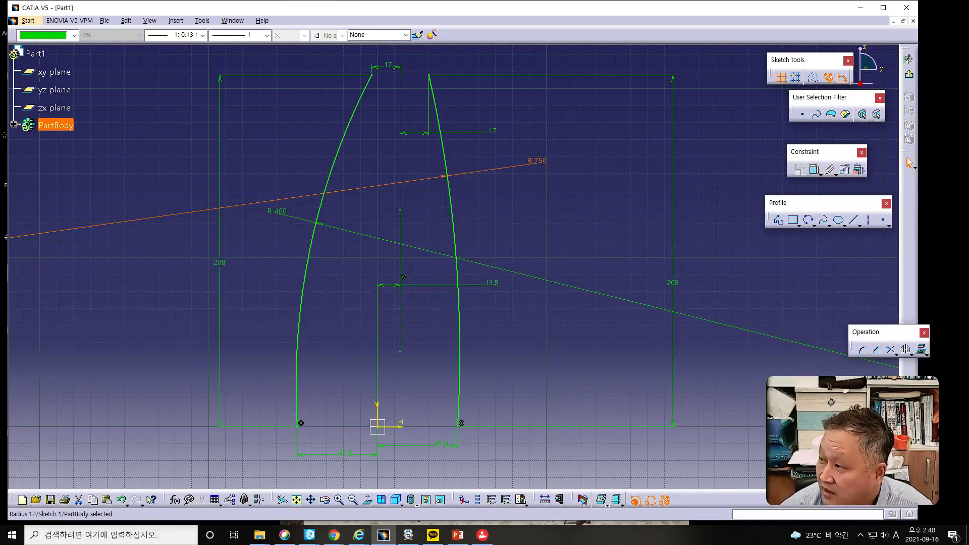
drag(968, 29, 326, 30)
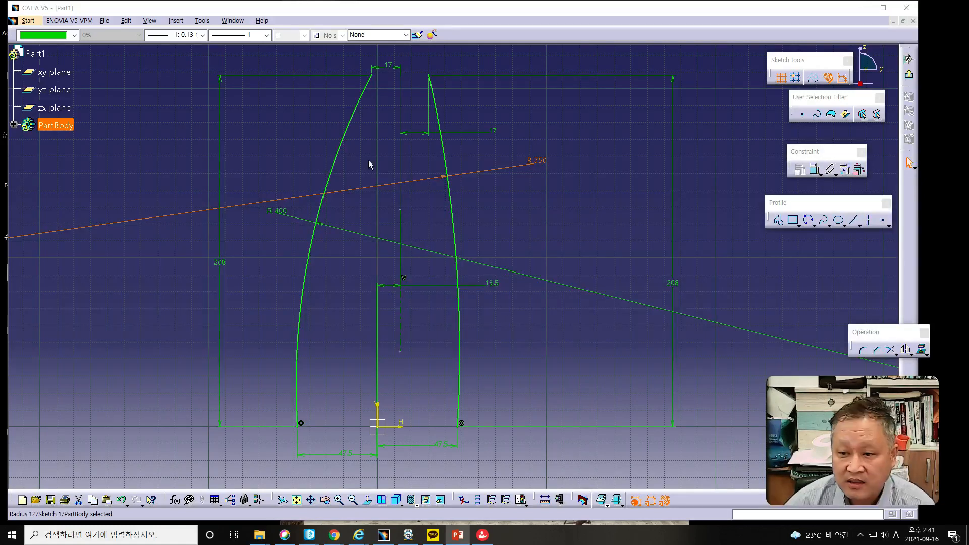
click(557, 216)
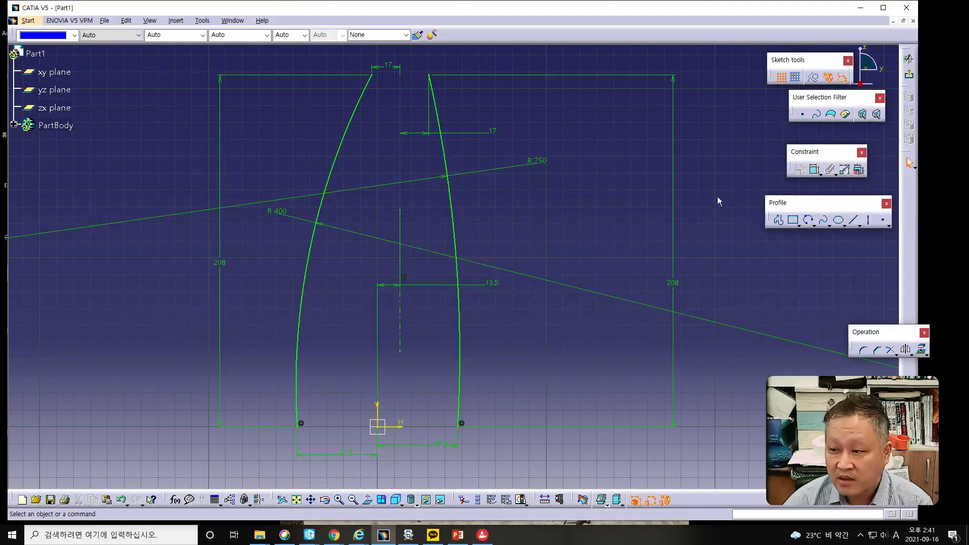
Sketch a three-point arc bulging inward that crosses the left side arc at heights of about 170 mm and 110 mm
click(809, 220)
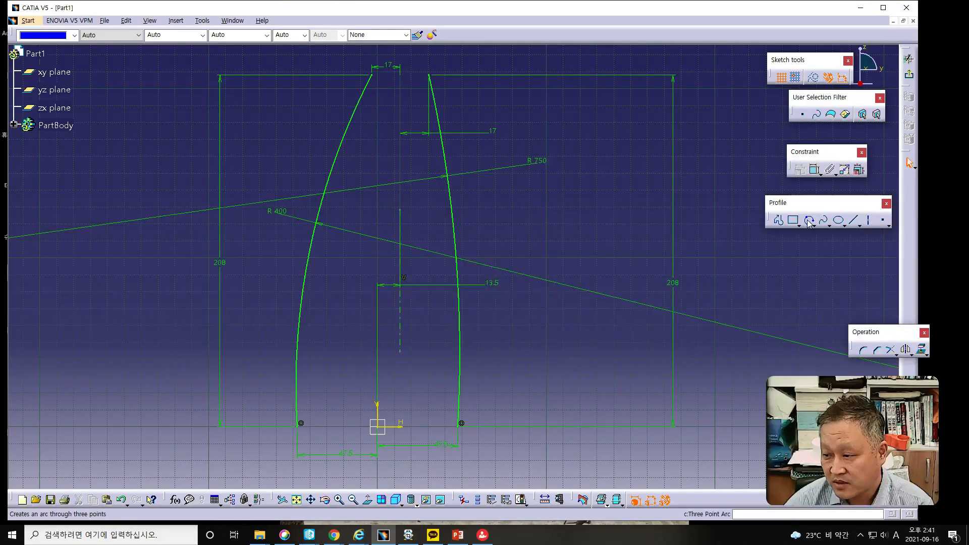
click(809, 220)
click(326, 105)
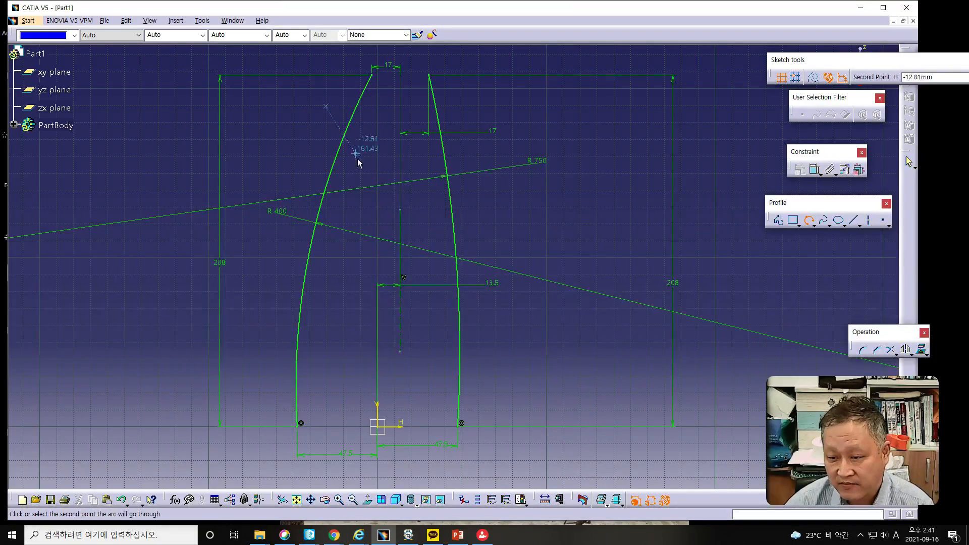
click(304, 247)
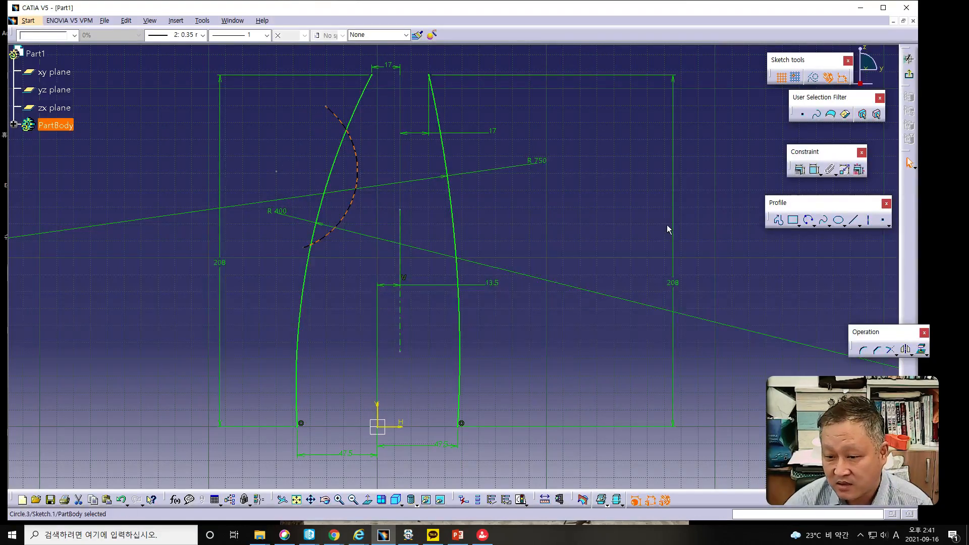
drag(309, 250, 294, 251)
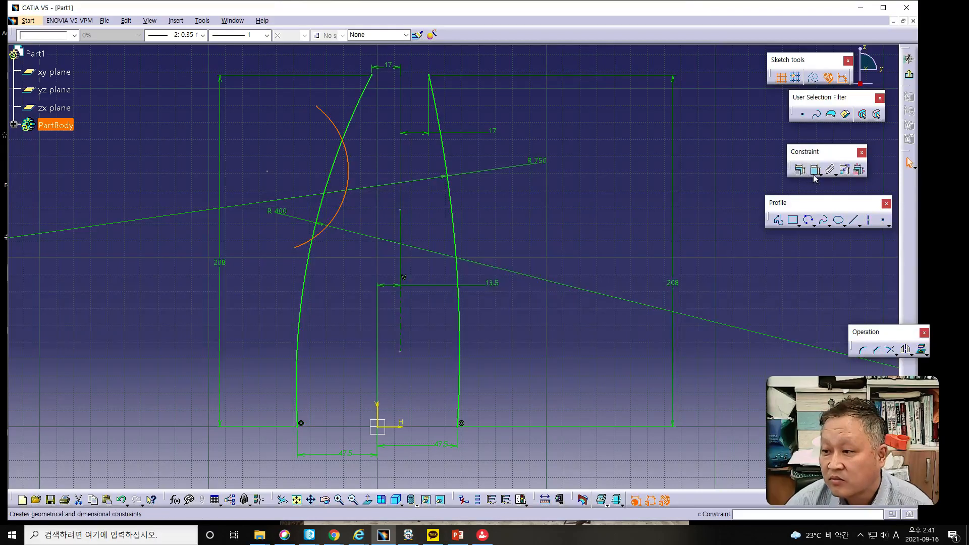
Sketch a three-point arc bulging inward that crosses the right side arc at heights of about 183 mm and 106 mm
click(808, 221)
click(470, 104)
click(410, 175)
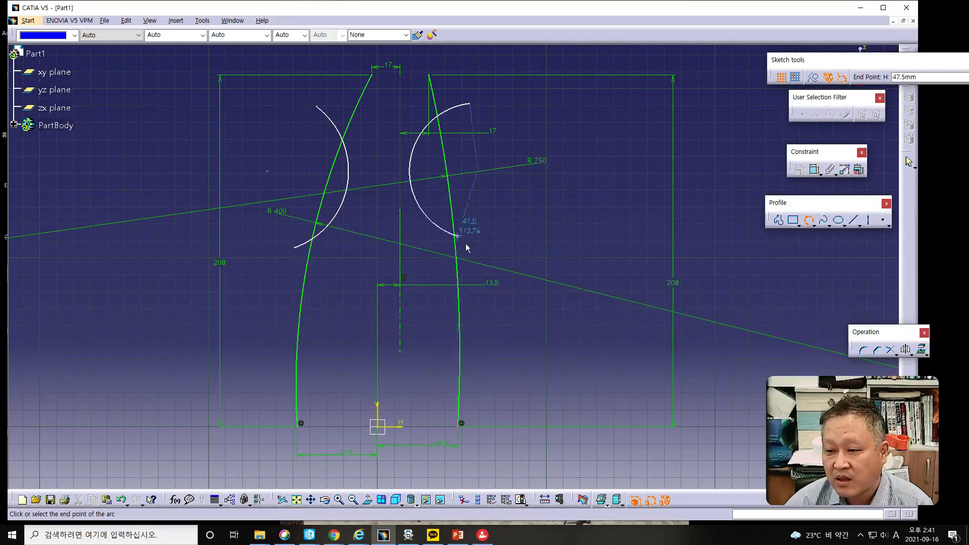
click(474, 252)
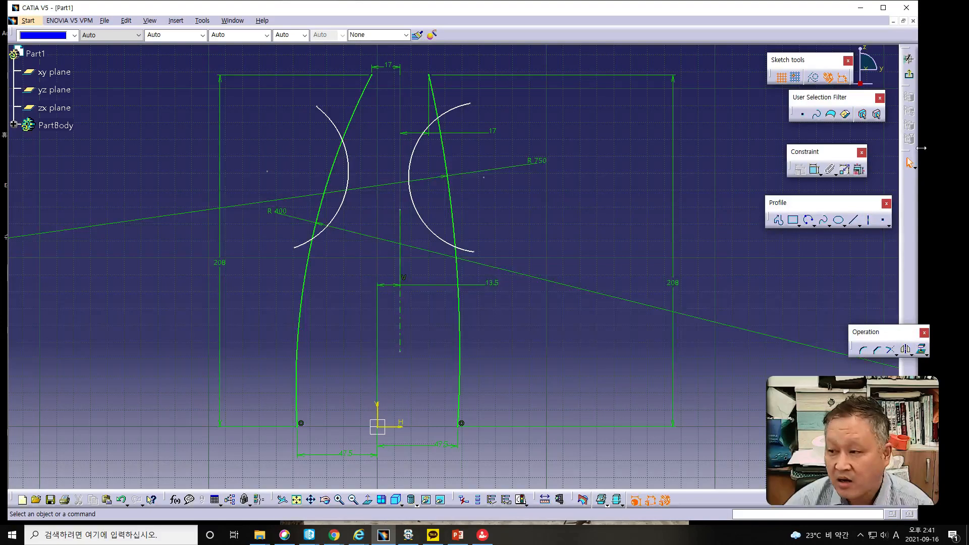
Place points at the upper and lower intersections of the left side arc with its inward-bulging arc
click(882, 220)
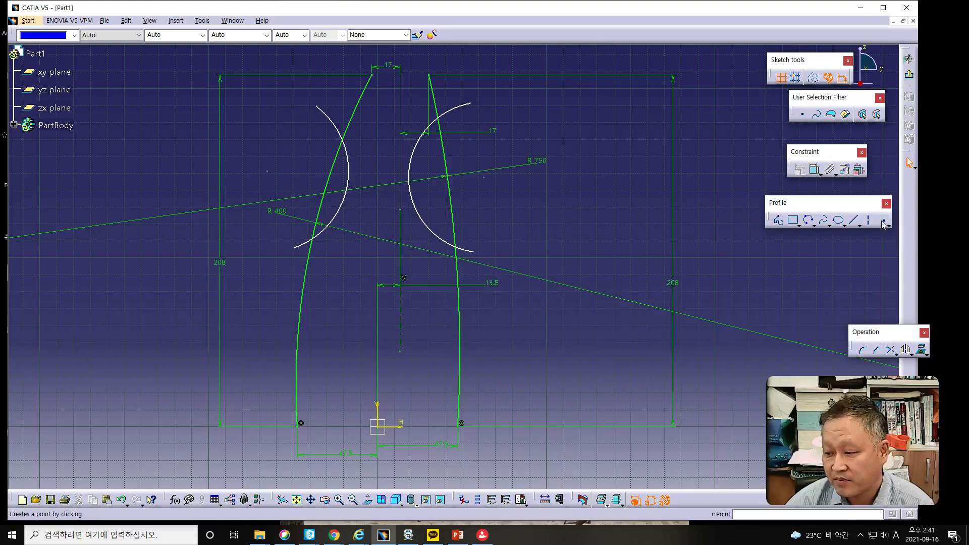
click(884, 222)
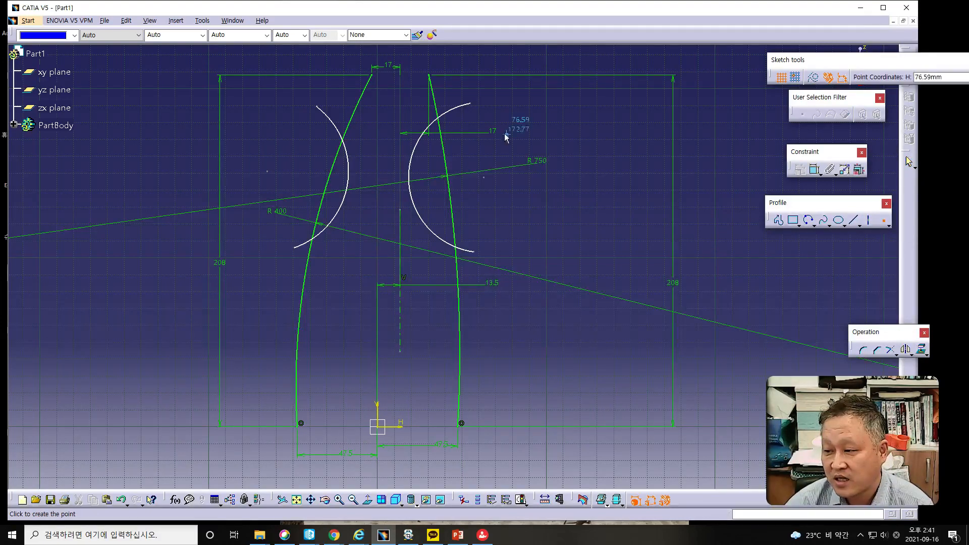
click(346, 136)
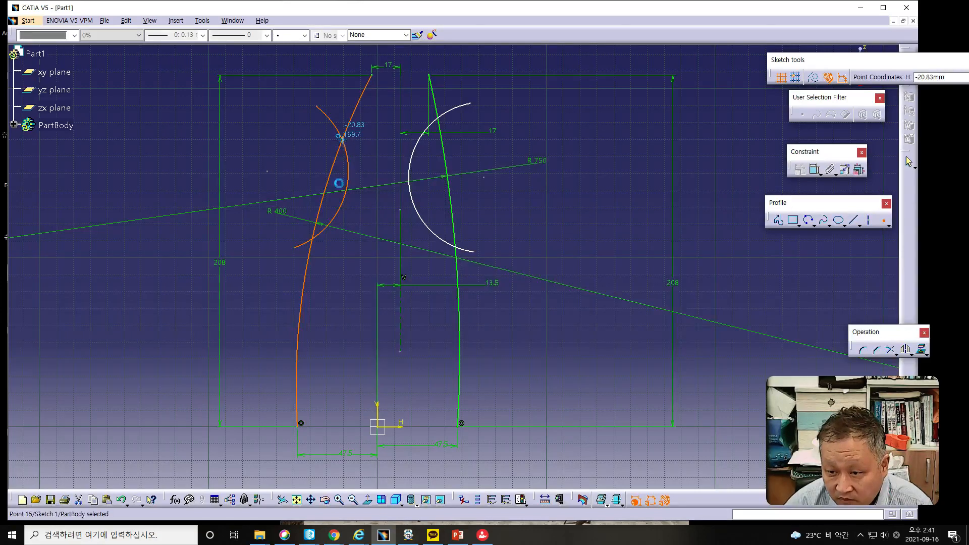
click(878, 224)
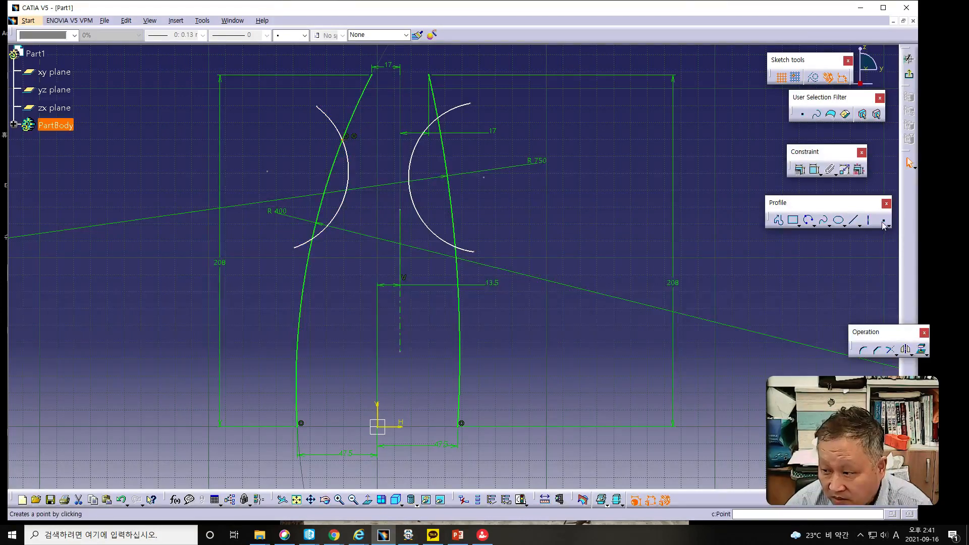
click(311, 238)
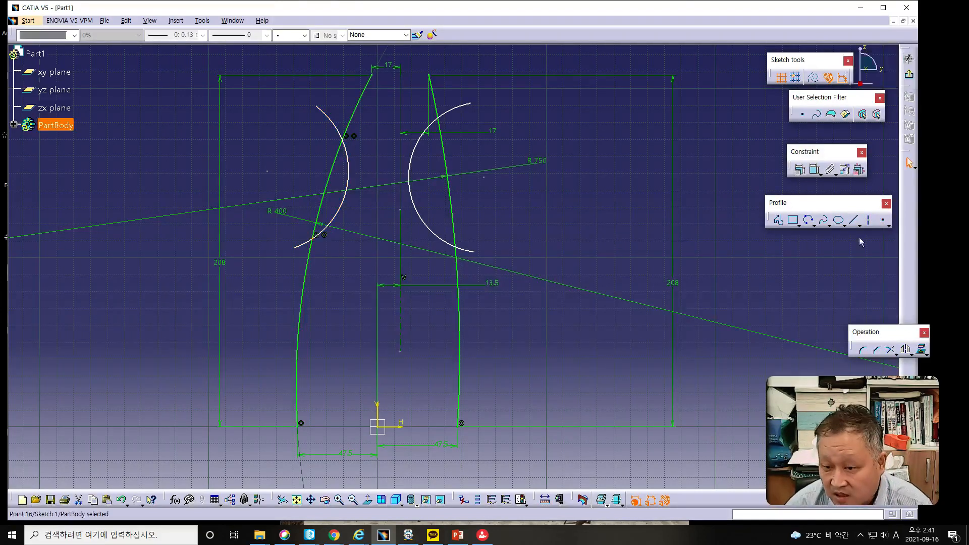
Place points at the lower and upper intersections of the right side arc with its inward-bulging arc
click(881, 222)
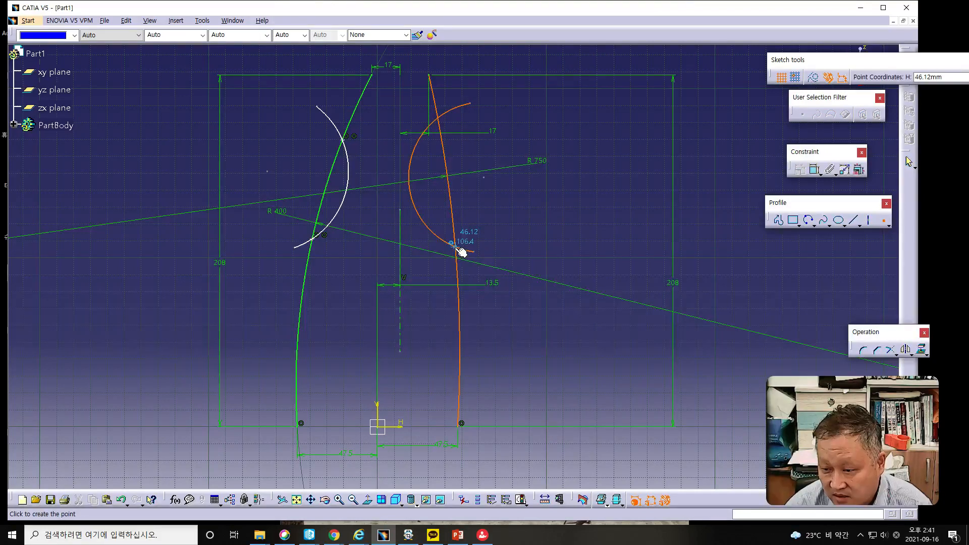
click(456, 247)
click(883, 222)
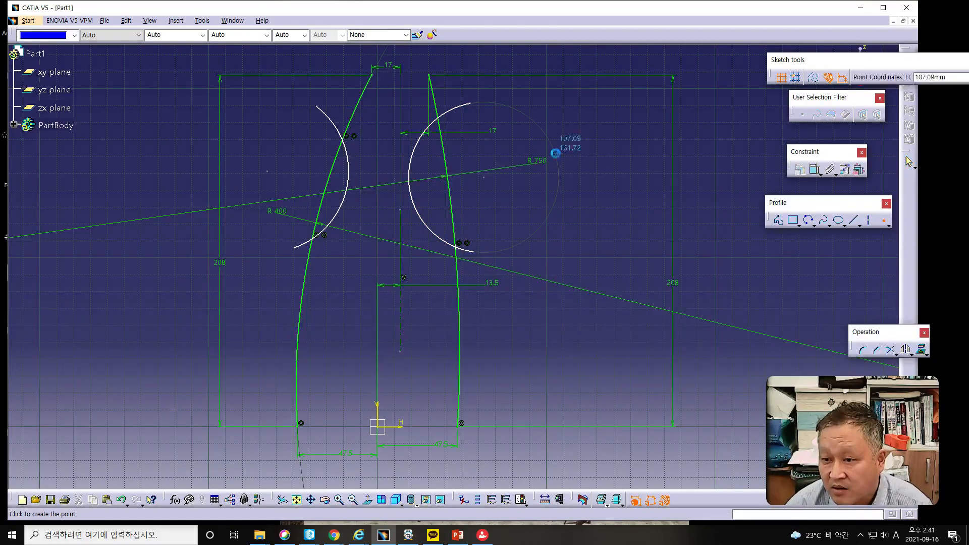
click(445, 120)
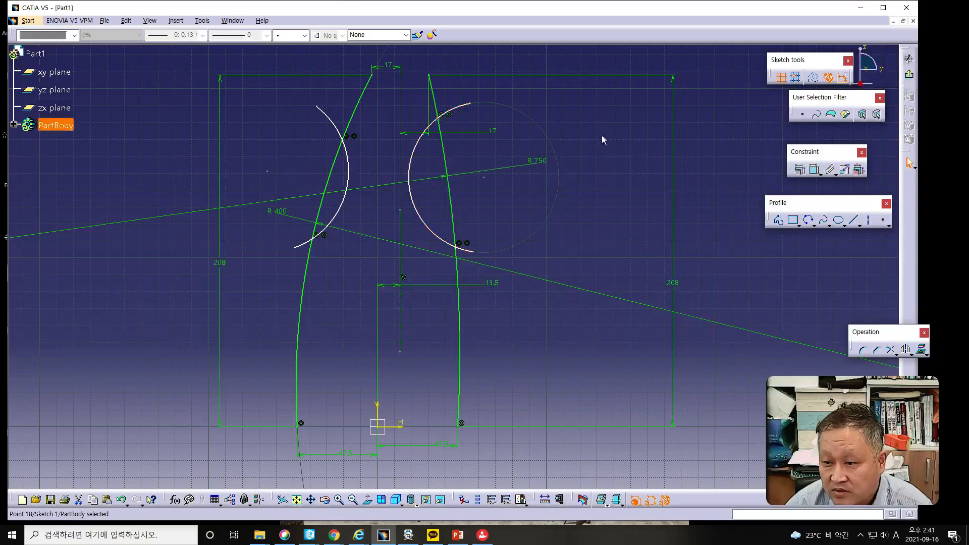
click(622, 192)
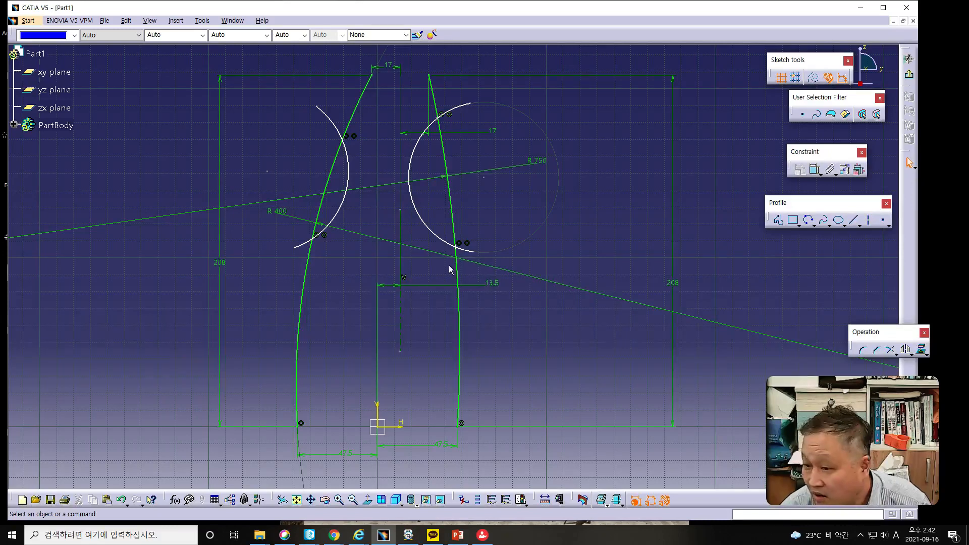
Constrain the vertical distance between the left side arc's base endpoint and the upper left intersection point to 195 mm
click(345, 136)
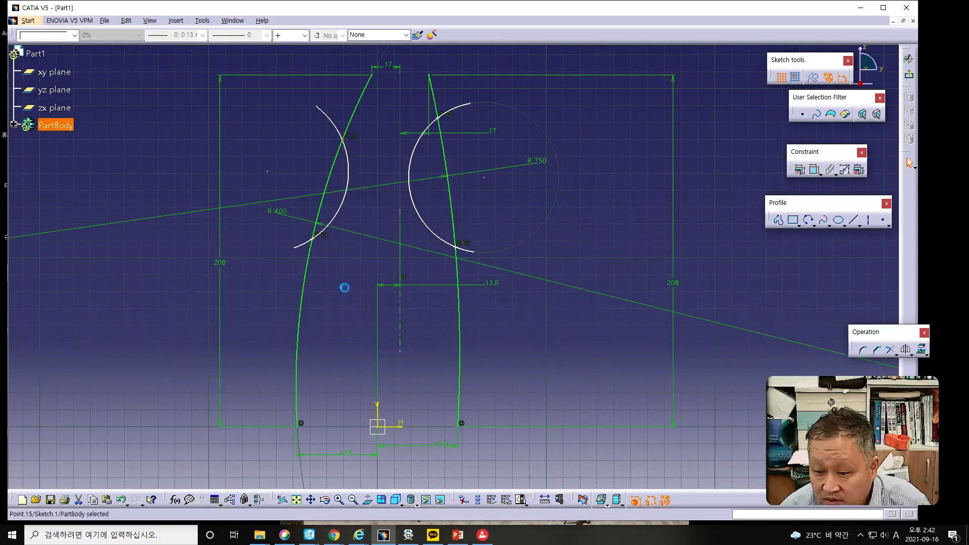
click(302, 430)
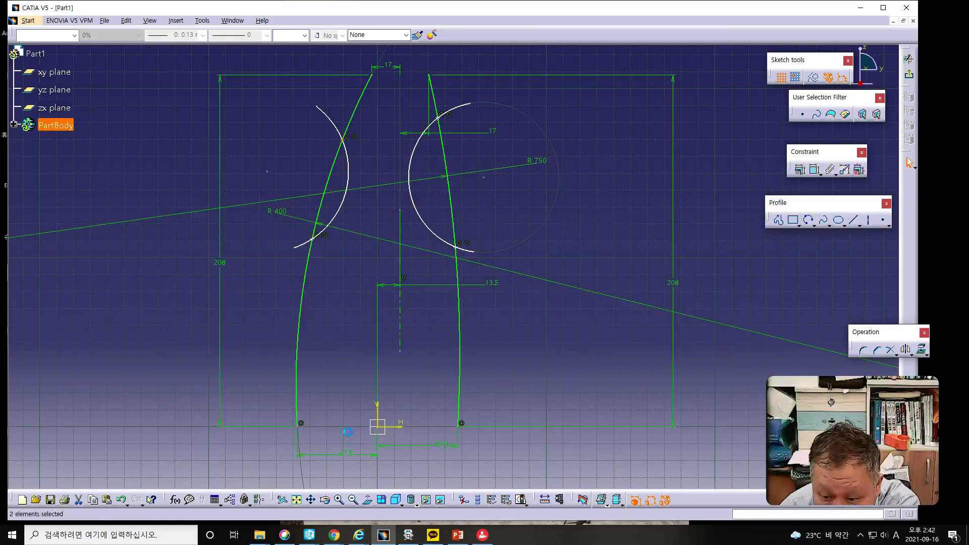
click(813, 170)
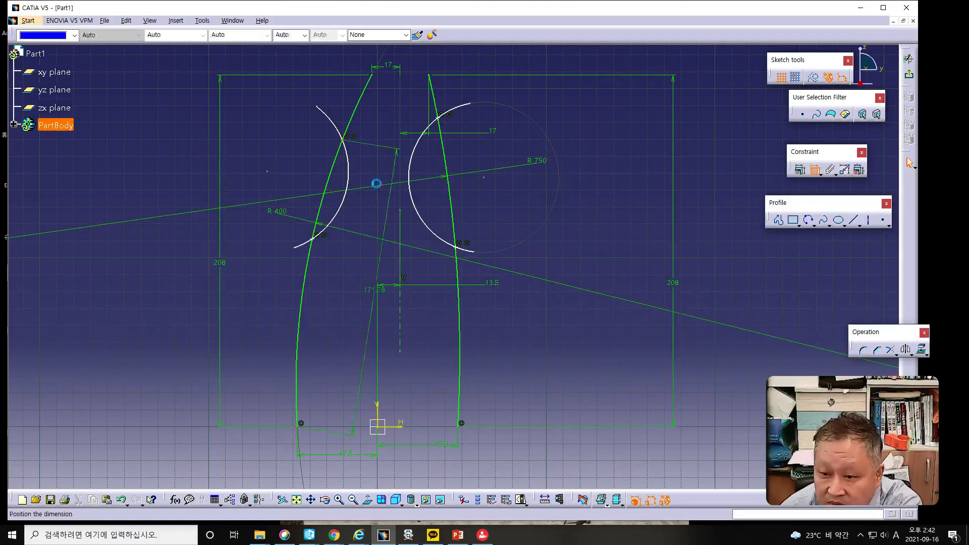
right_click(193, 229)
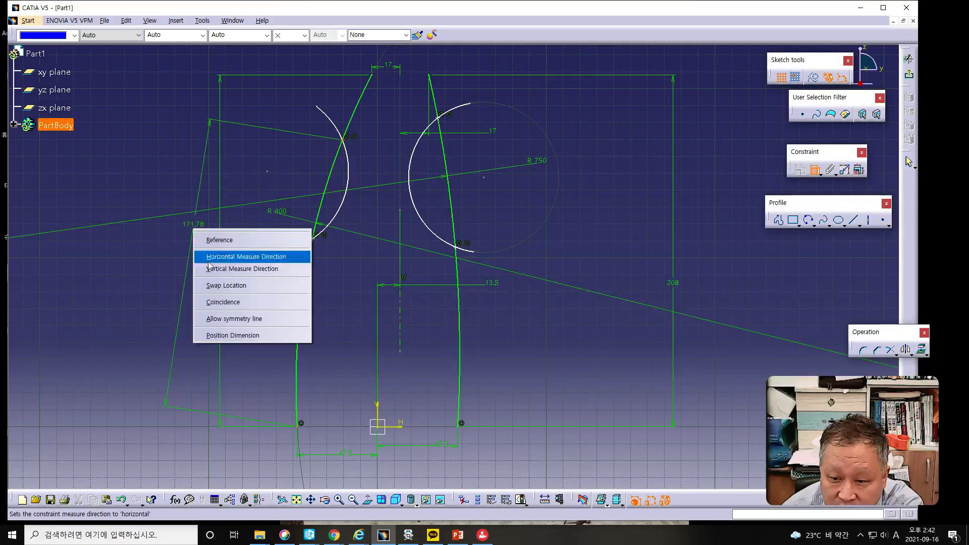
click(210, 269)
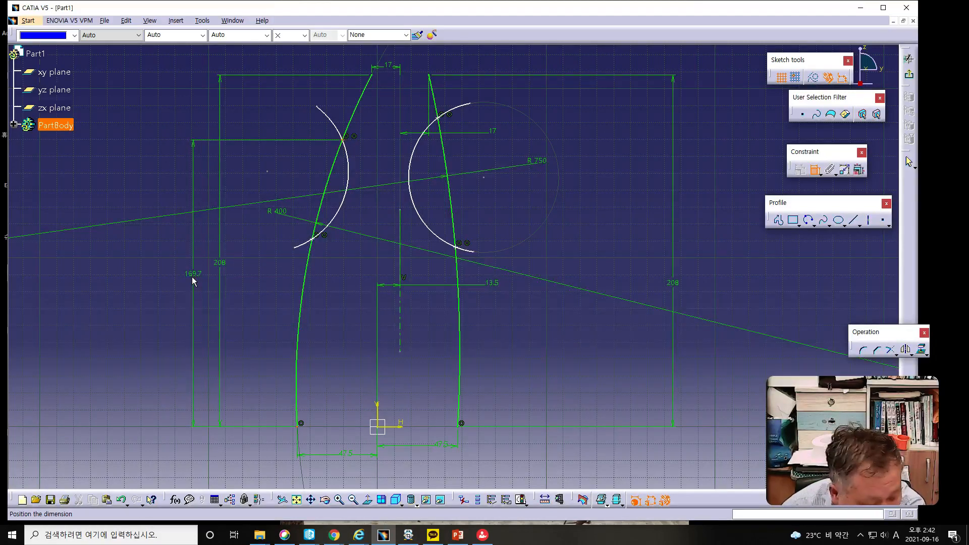
click(192, 277)
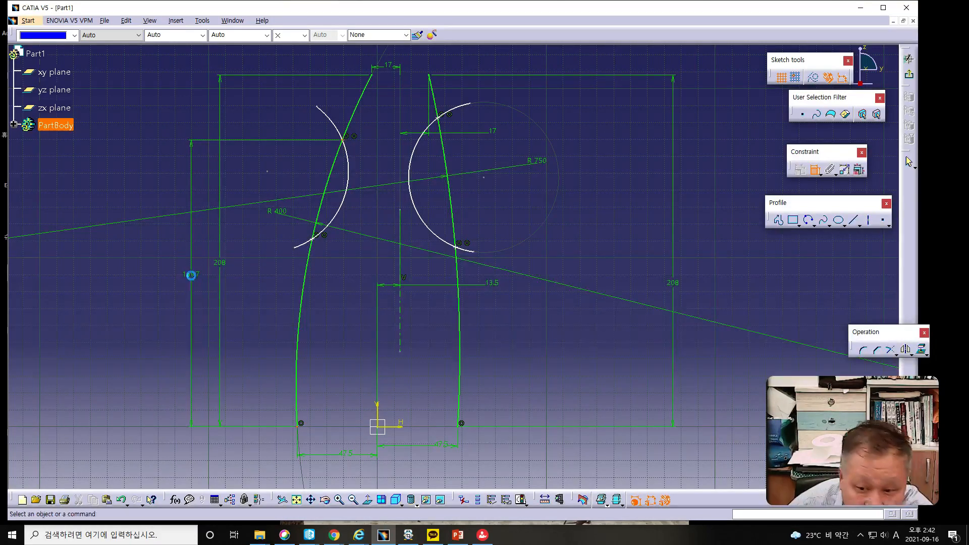
double_click(191, 276)
text(1)
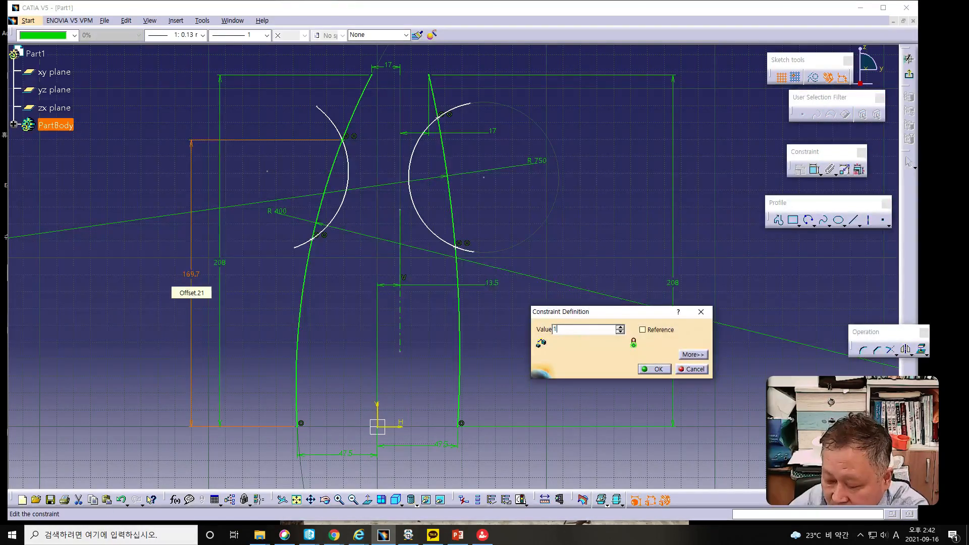
text(95)
key(Return)
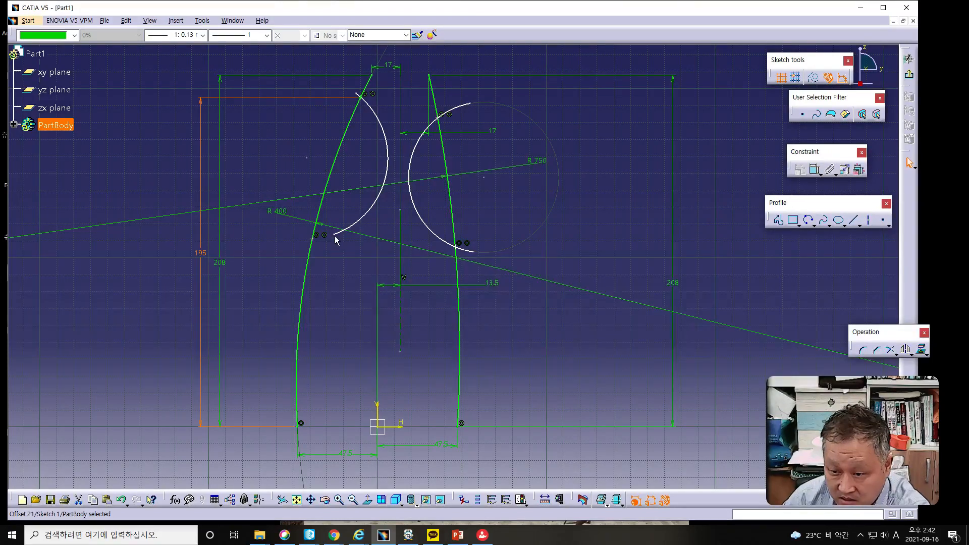
Extend the left inner arc past the side arc and constrain the lower left intersection point 143 mm vertically above the base endpoint
drag(333, 235, 296, 241)
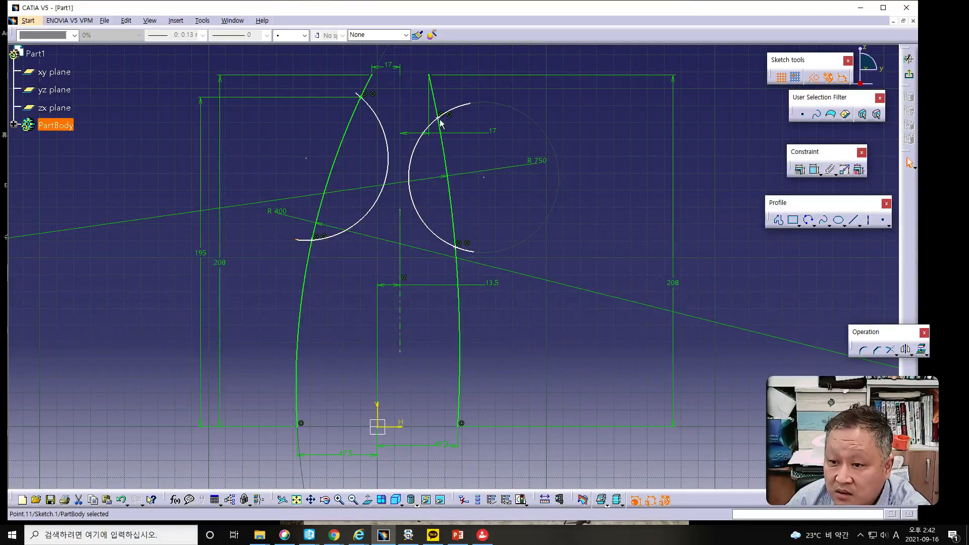
click(317, 242)
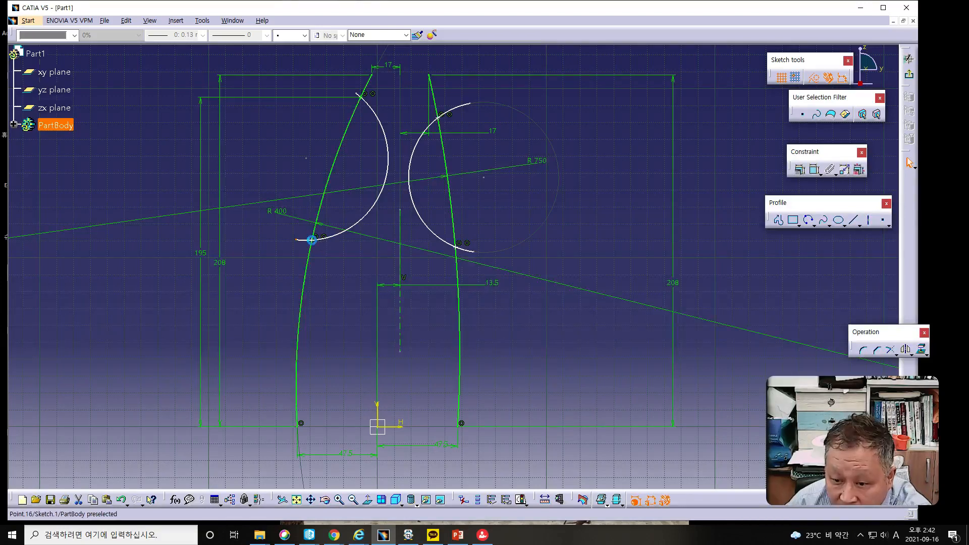
ctrl+click(300, 424)
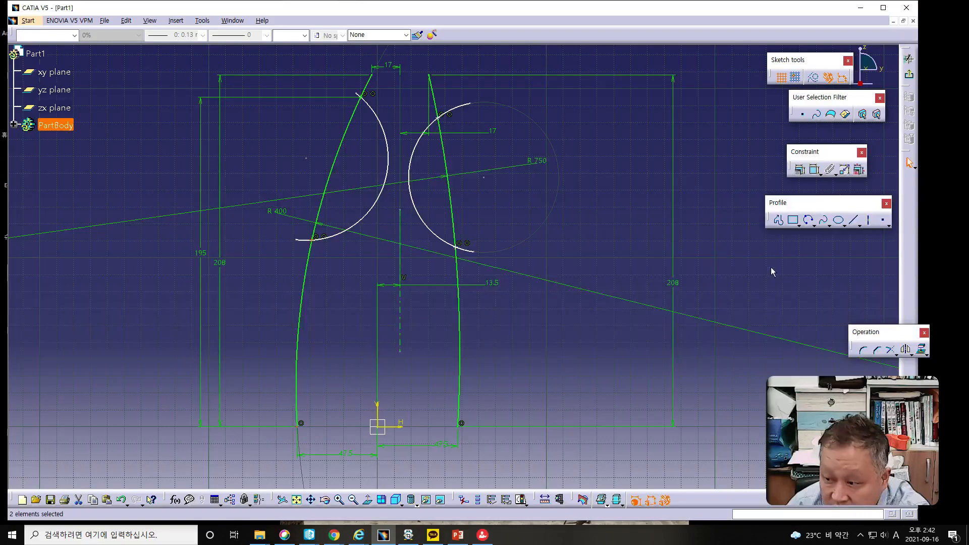
click(813, 169)
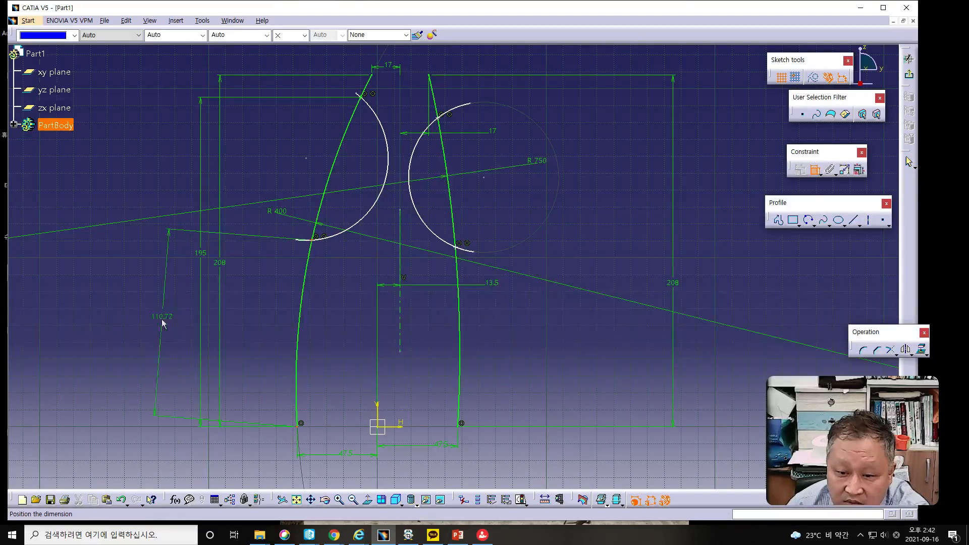
right_click(167, 321)
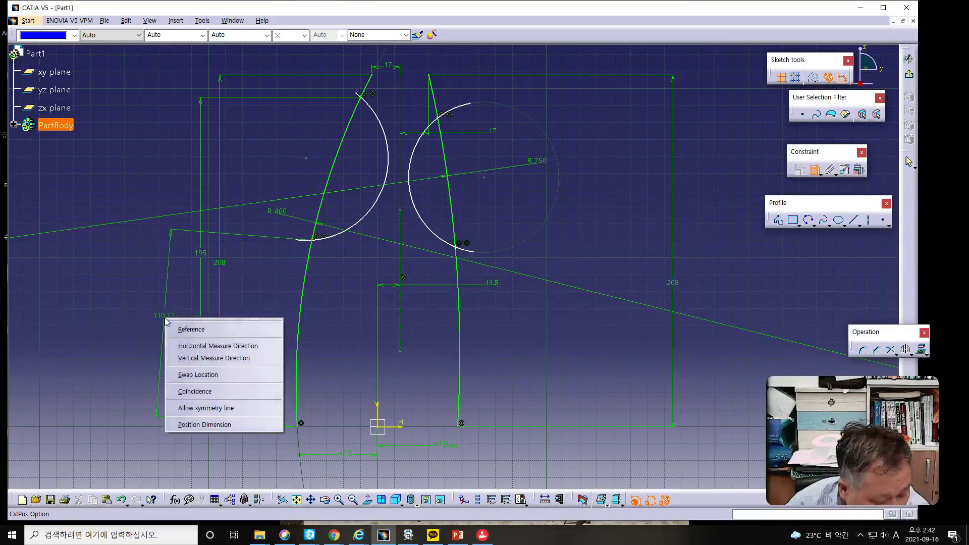
click(212, 357)
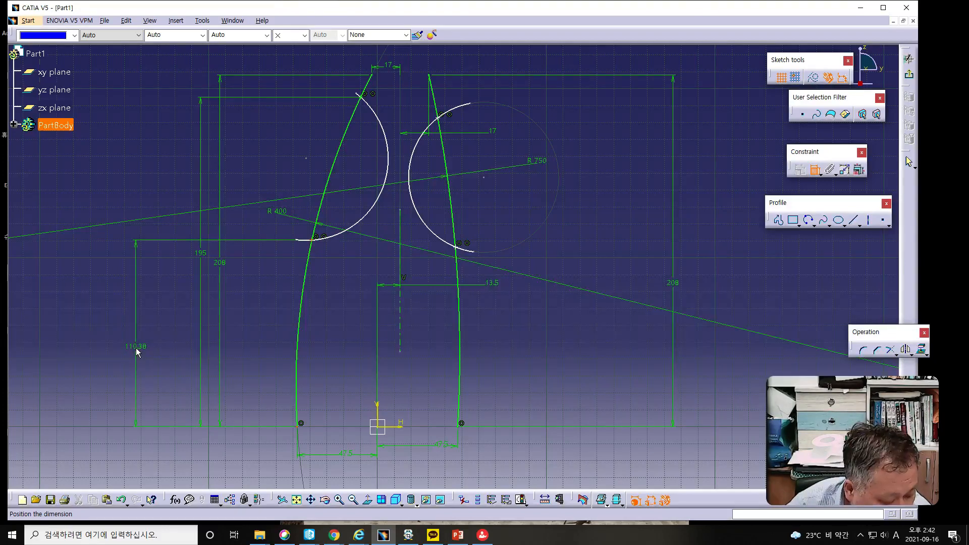
click(137, 351)
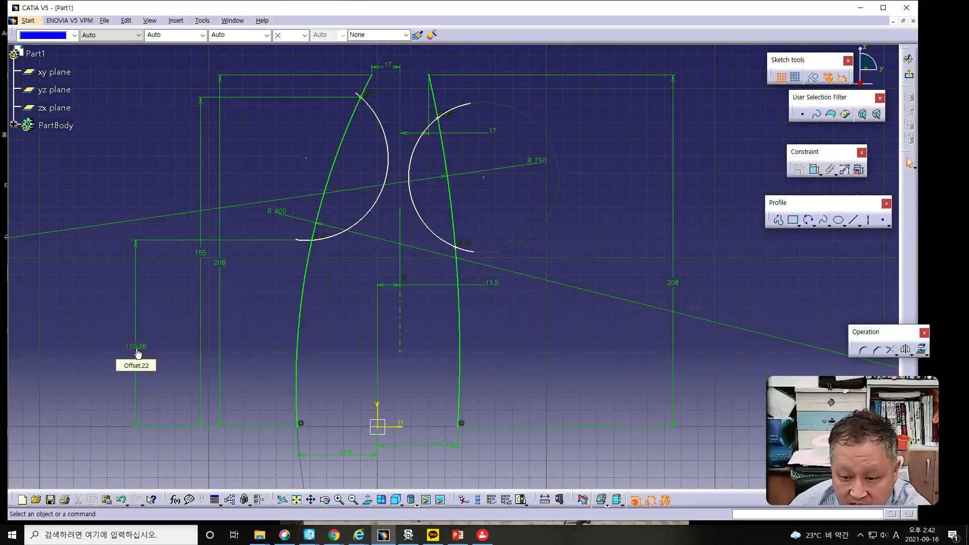
double_click(137, 351)
text(143)
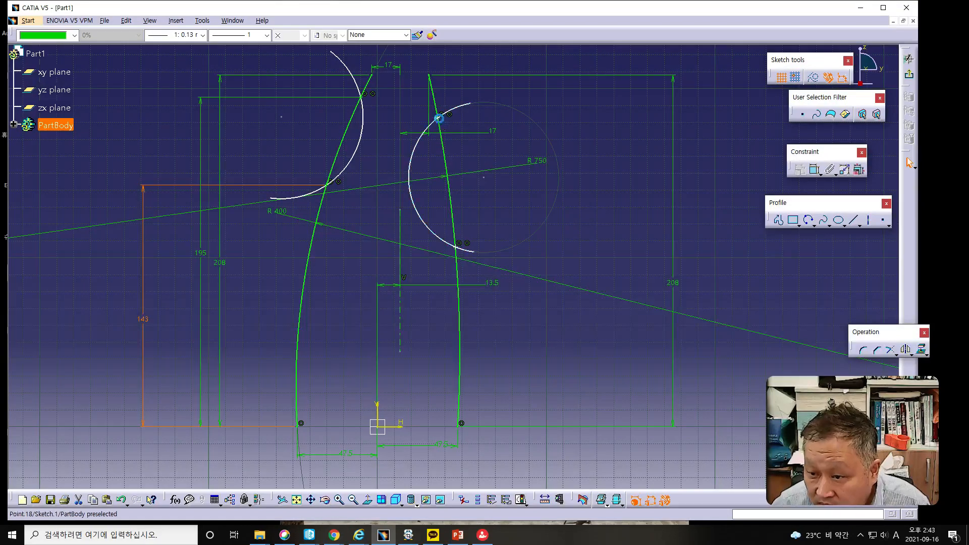
Constrain the vertical distance between the right side arc's base endpoint and the upper right intersection point to 195 mm
click(438, 116)
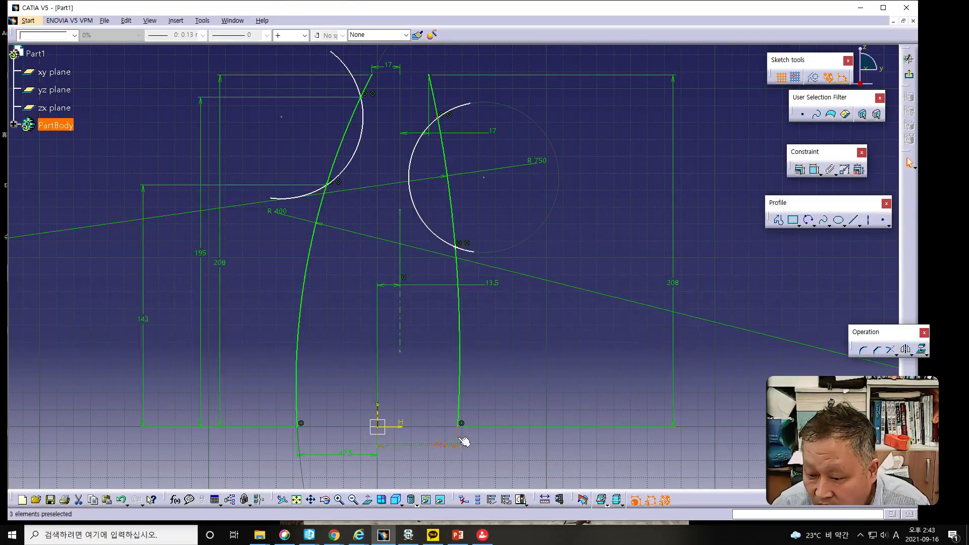
click(399, 431)
click(813, 169)
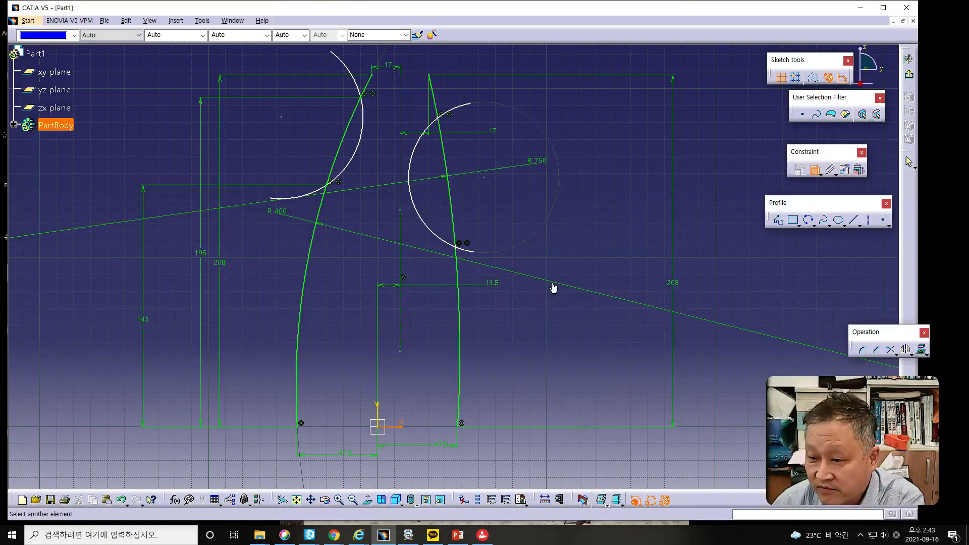
click(442, 119)
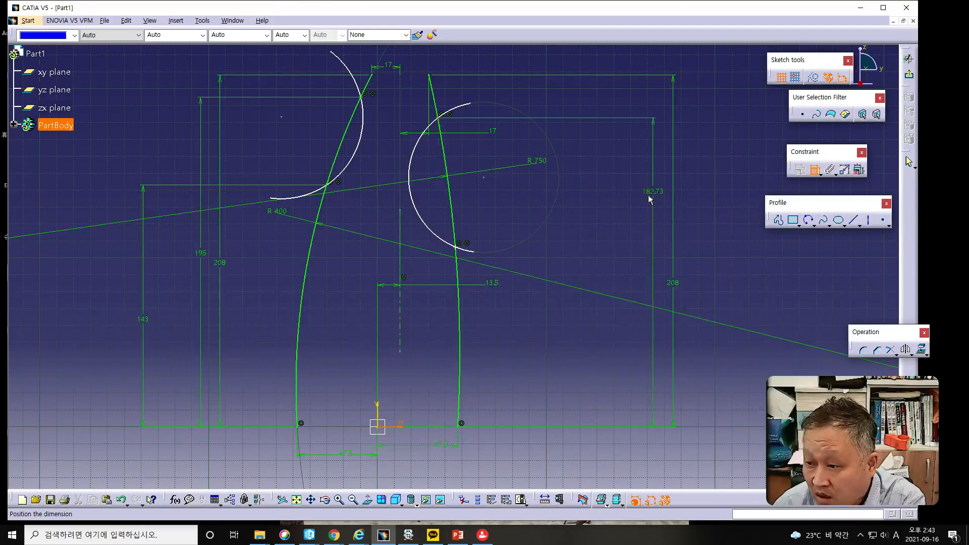
click(601, 217)
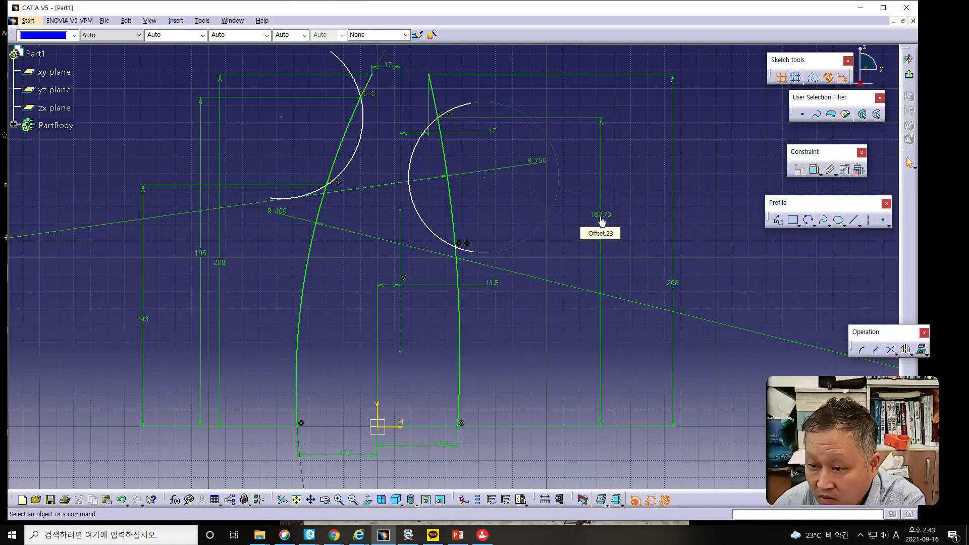
double_click(599, 216)
text(195)
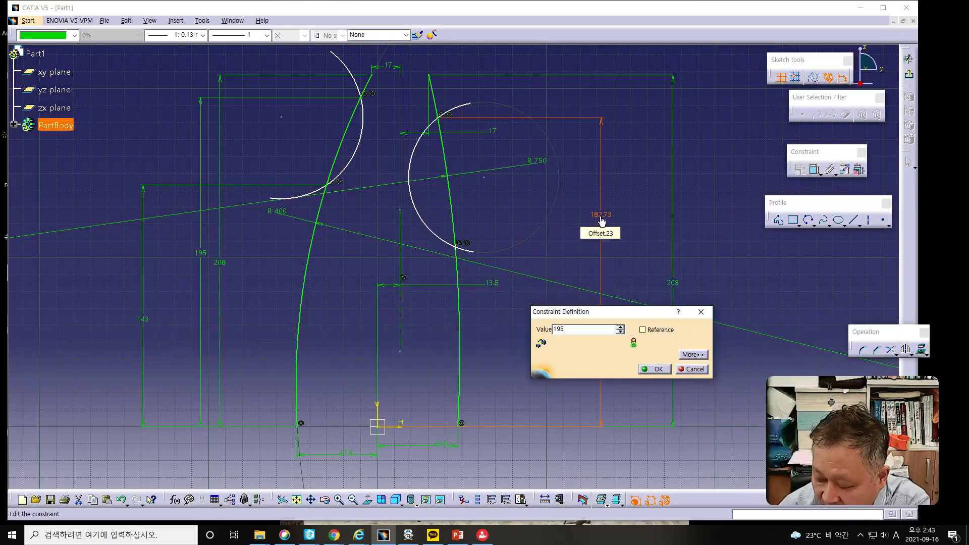
key(Return)
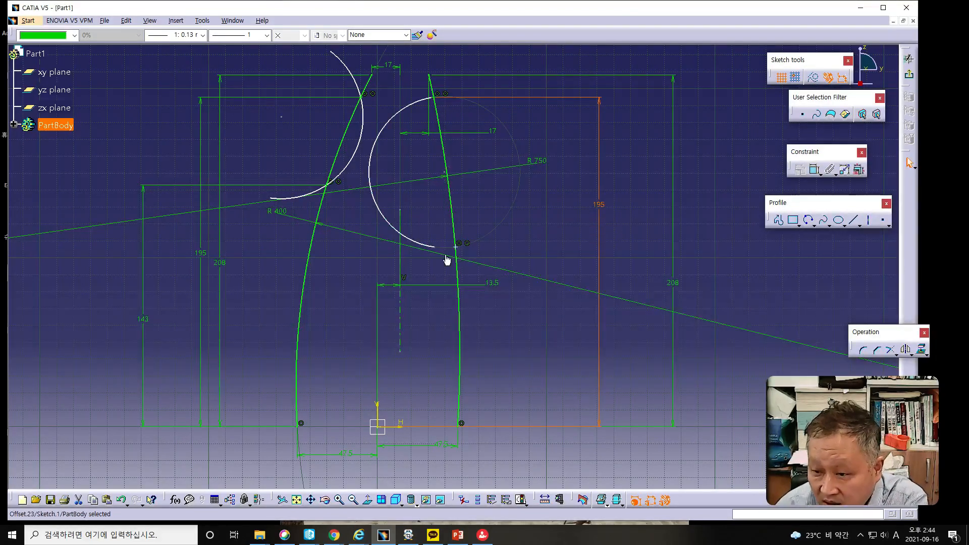
Extend both ends of the right inner arc past the right side arc
click(389, 129)
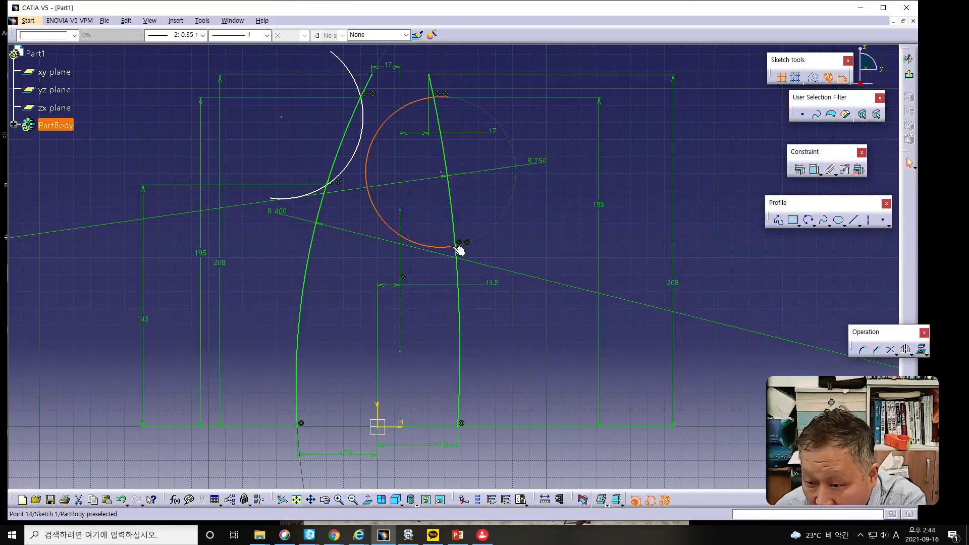
click(453, 246)
drag(453, 246, 468, 246)
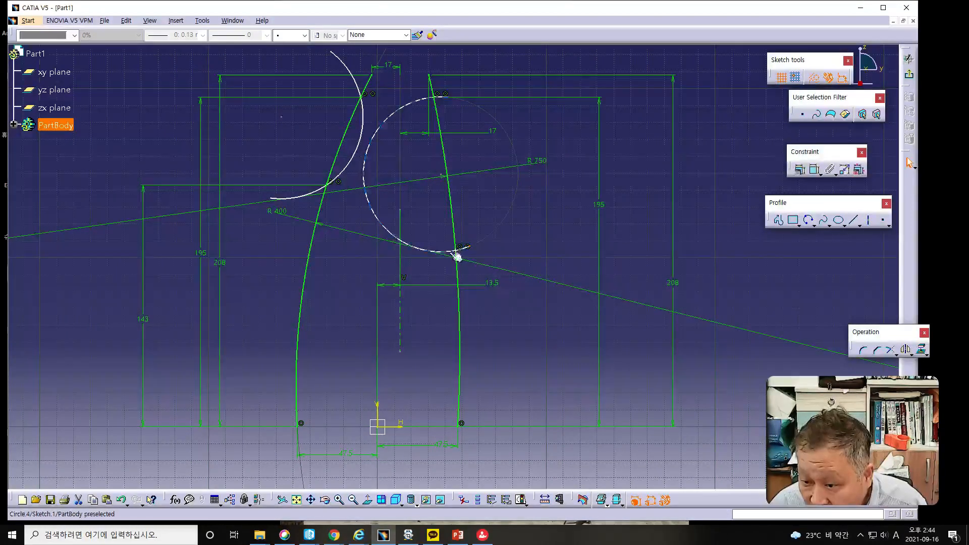
Constrain the lower right intersection point 143 mm vertically above the right side arc's base endpoint
click(460, 250)
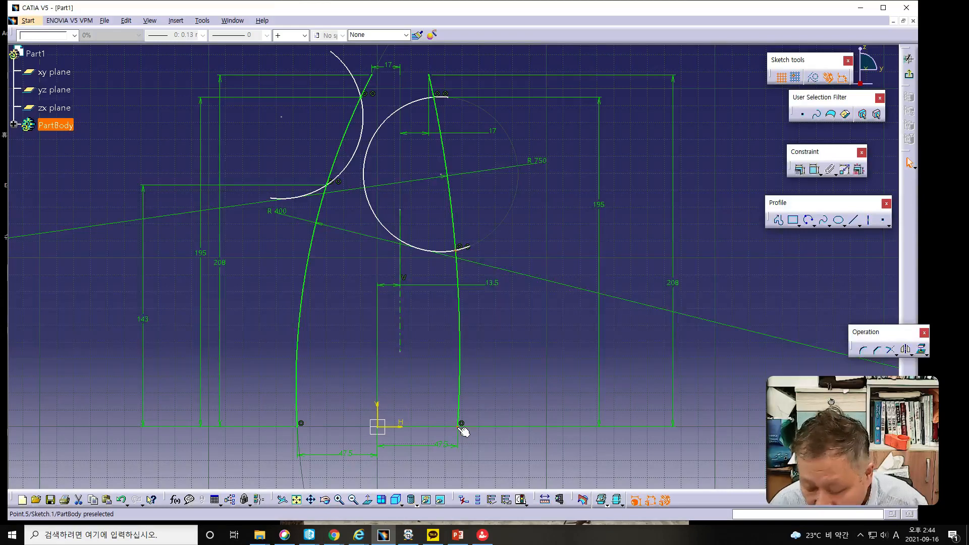
ctrl+click(461, 424)
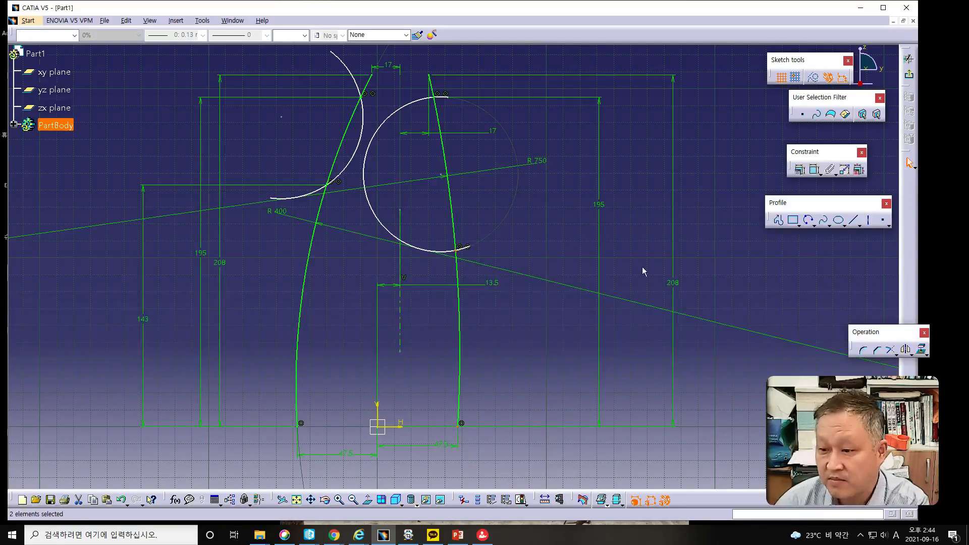
click(814, 170)
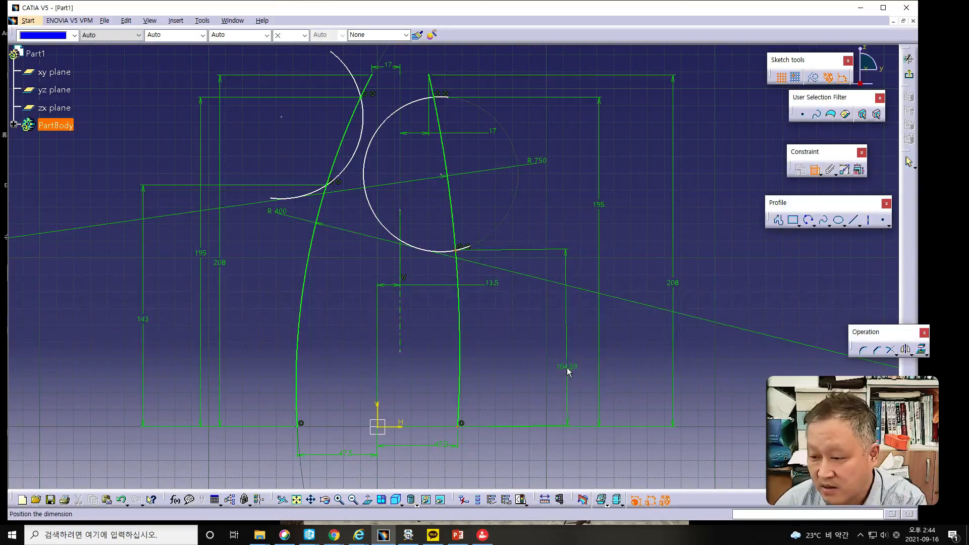
right_click(569, 370)
click(625, 405)
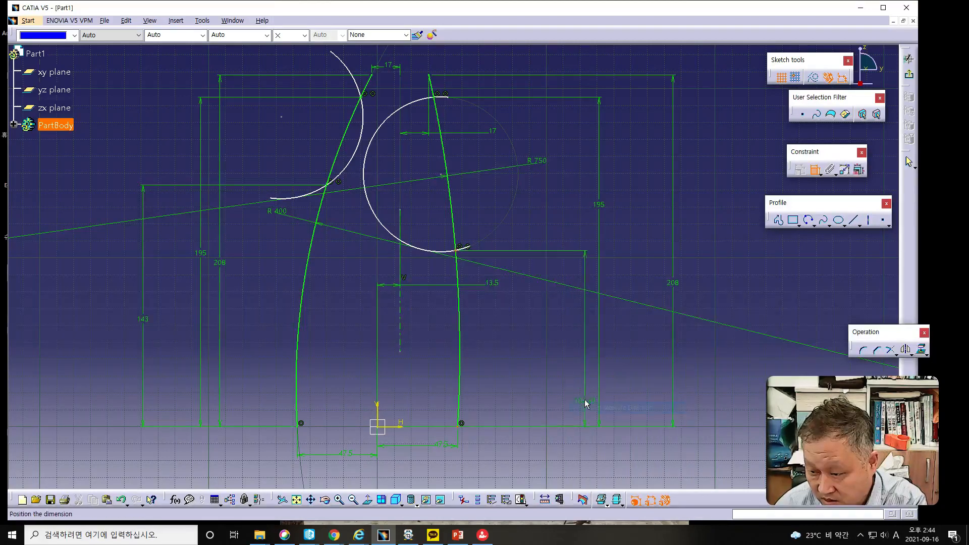
click(569, 364)
double_click(568, 359)
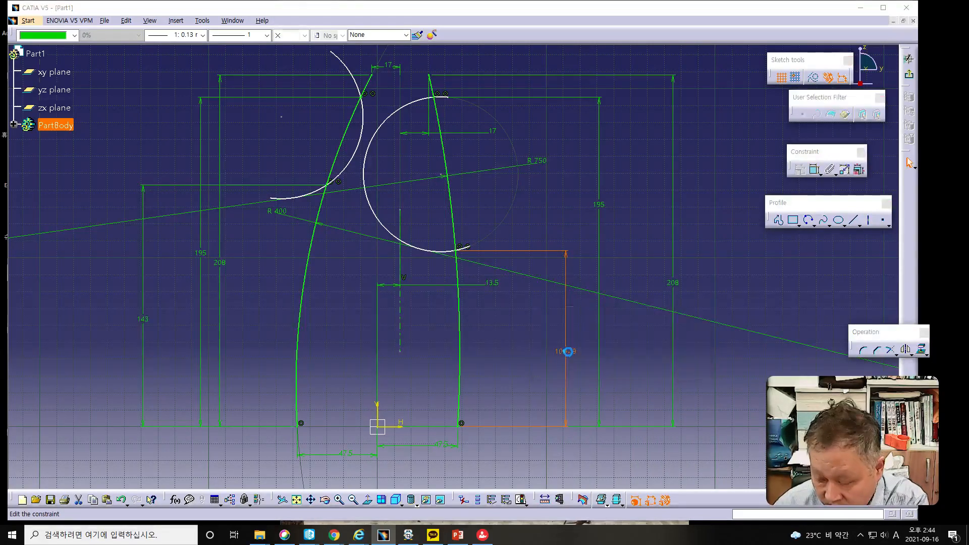
text(143)
key(Return)
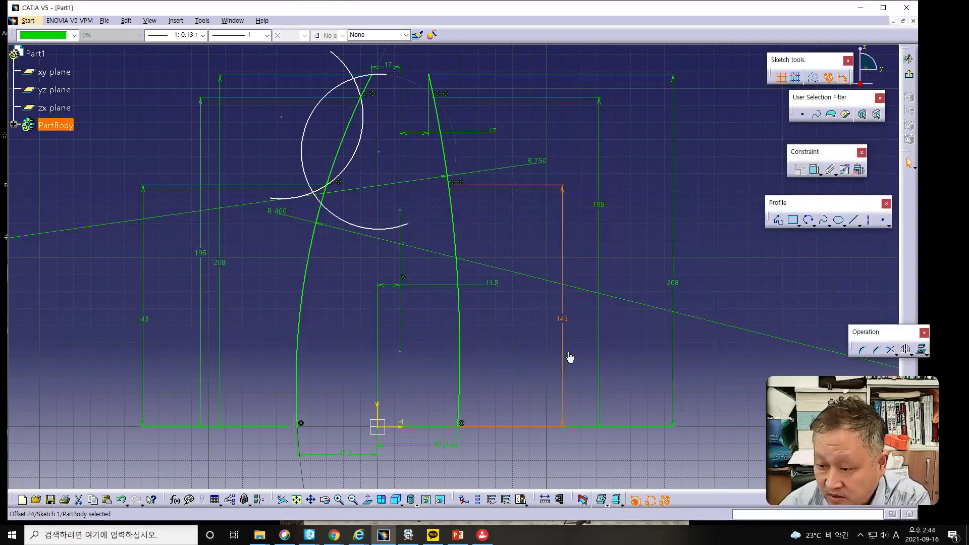
Reshape the right inner arc by its endpoints so it bulges slightly inward and both ends extend beyond the right side arc
drag(331, 213, 447, 100)
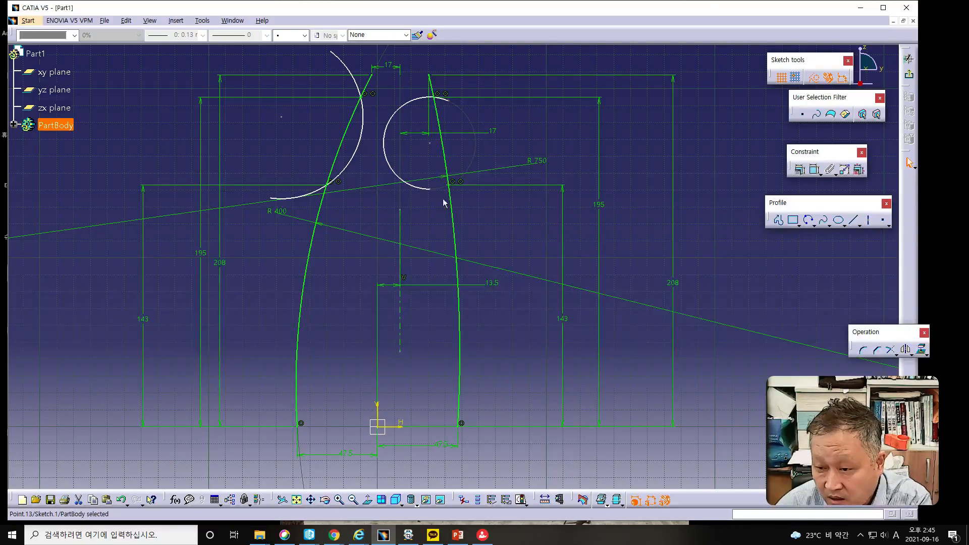
drag(429, 188, 469, 201)
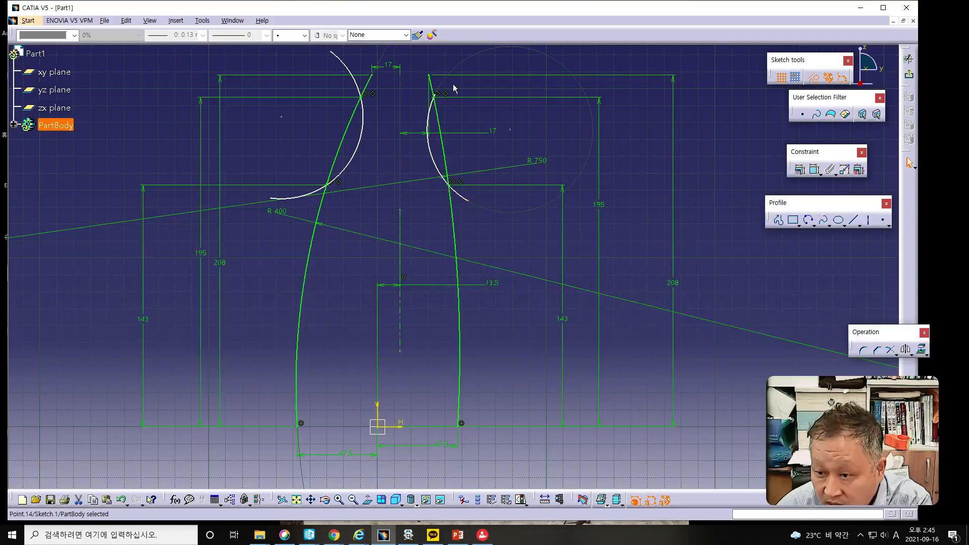
drag(436, 98, 449, 84)
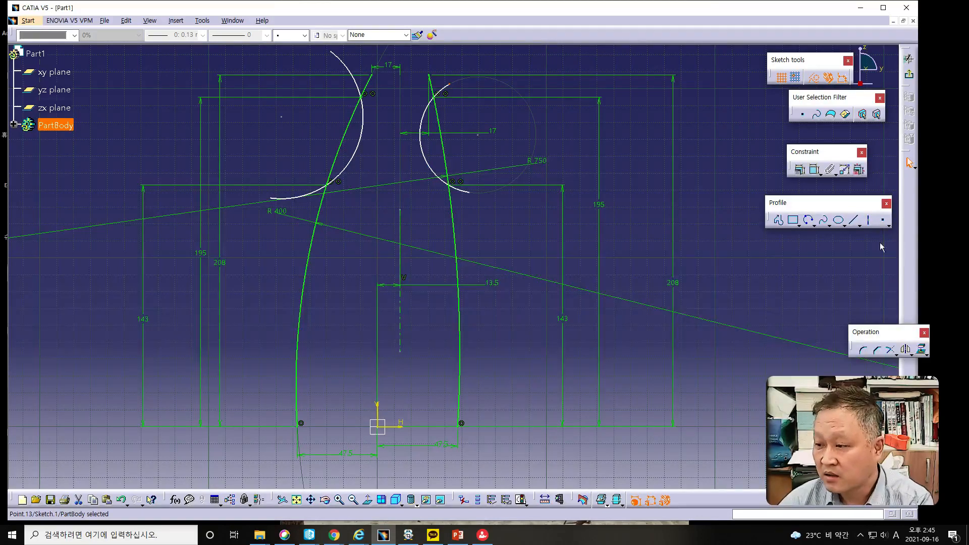
Add a radius constraint of 70 mm to the right inner arc
click(814, 170)
click(472, 169)
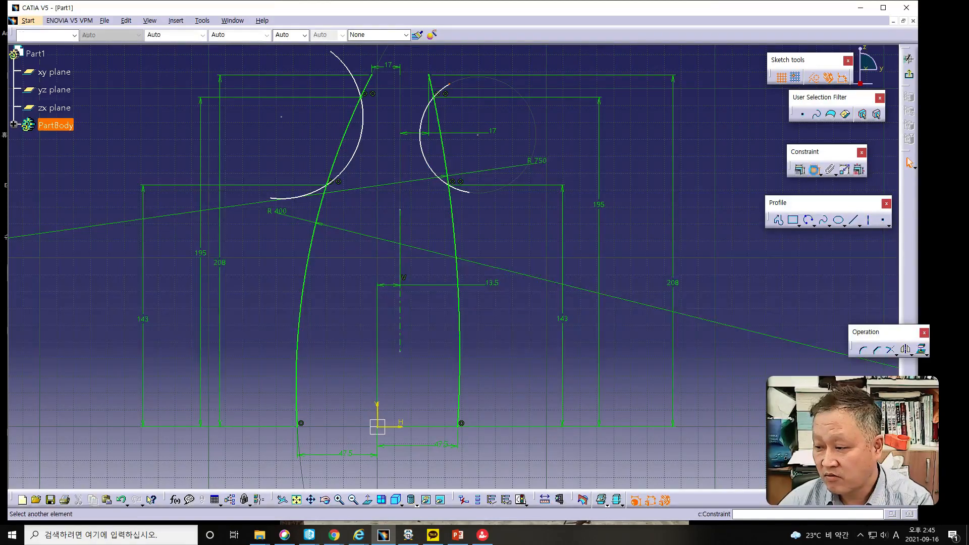
click(432, 163)
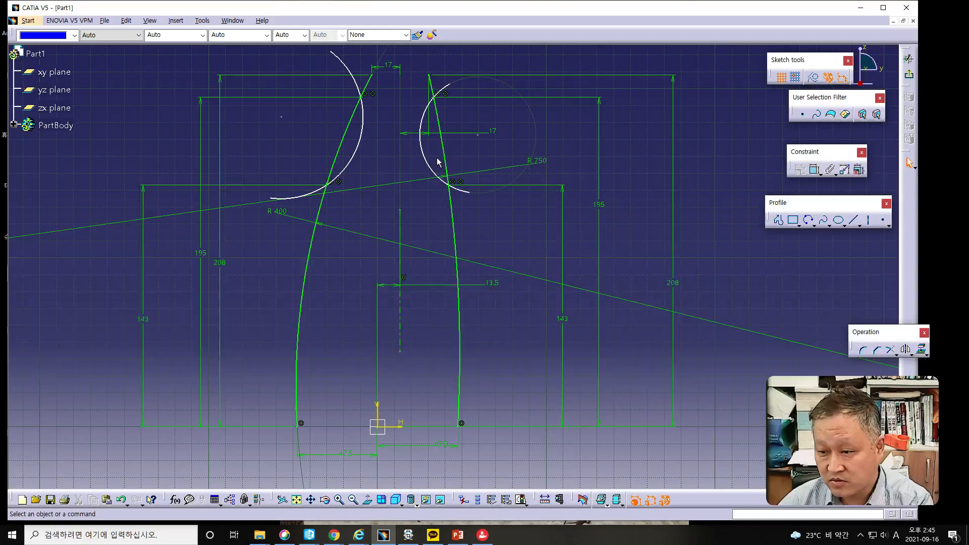
click(433, 163)
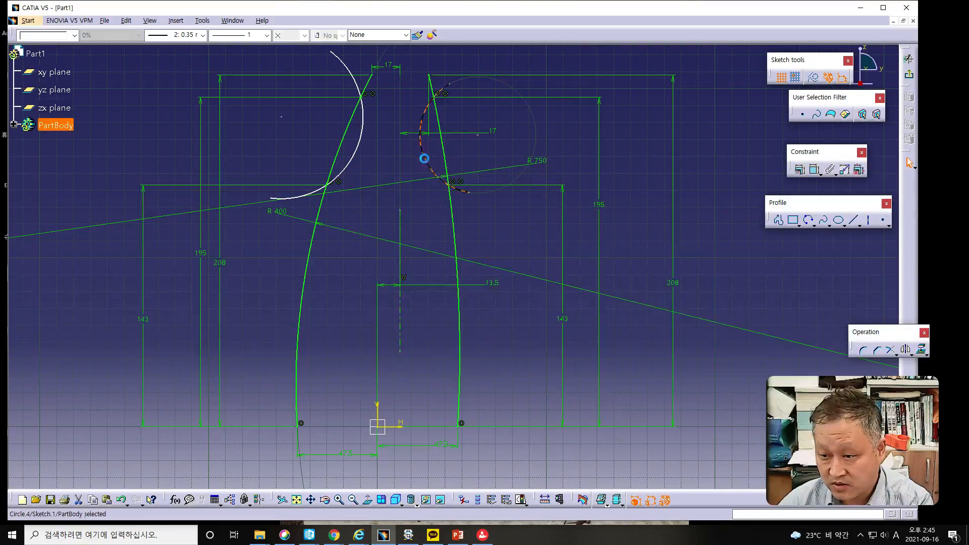
click(814, 171)
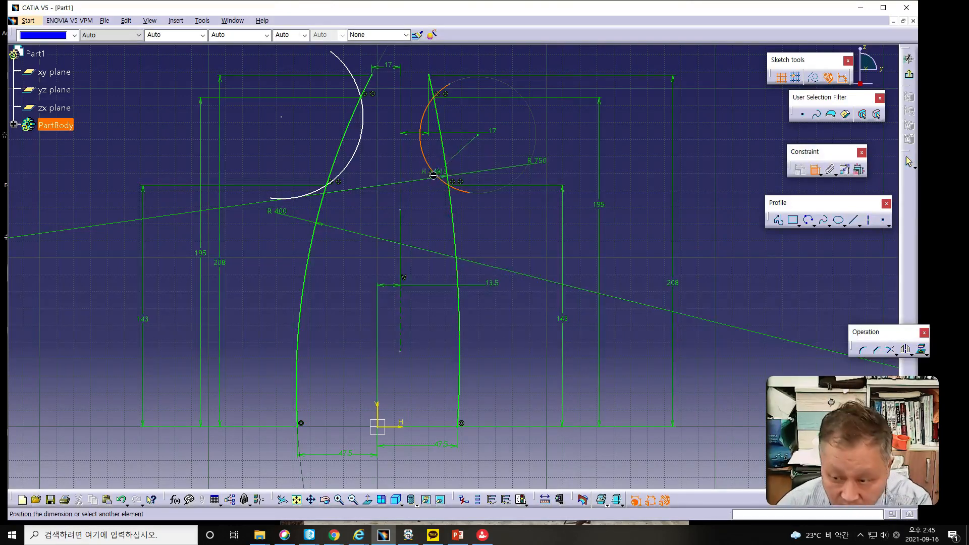
click(410, 197)
double_click(409, 197)
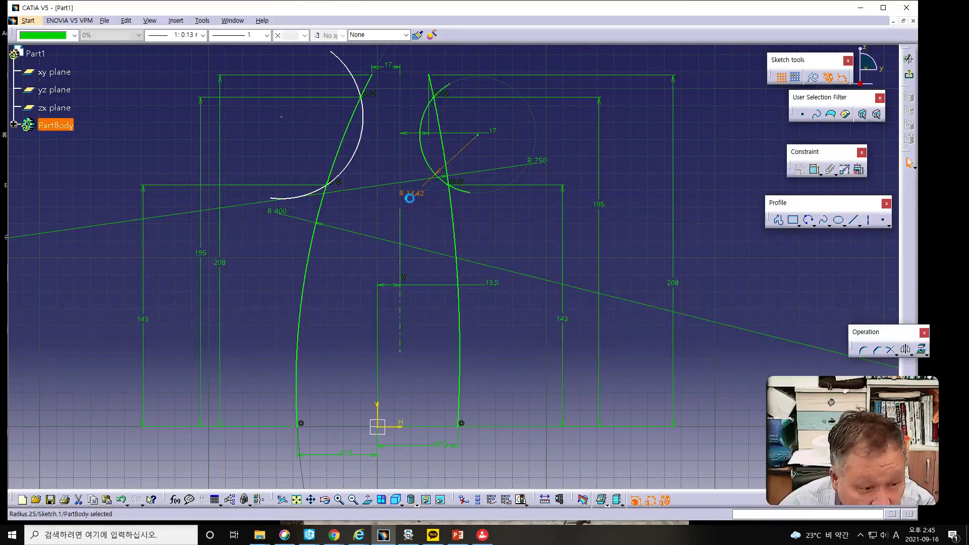
text(70)
key(Return)
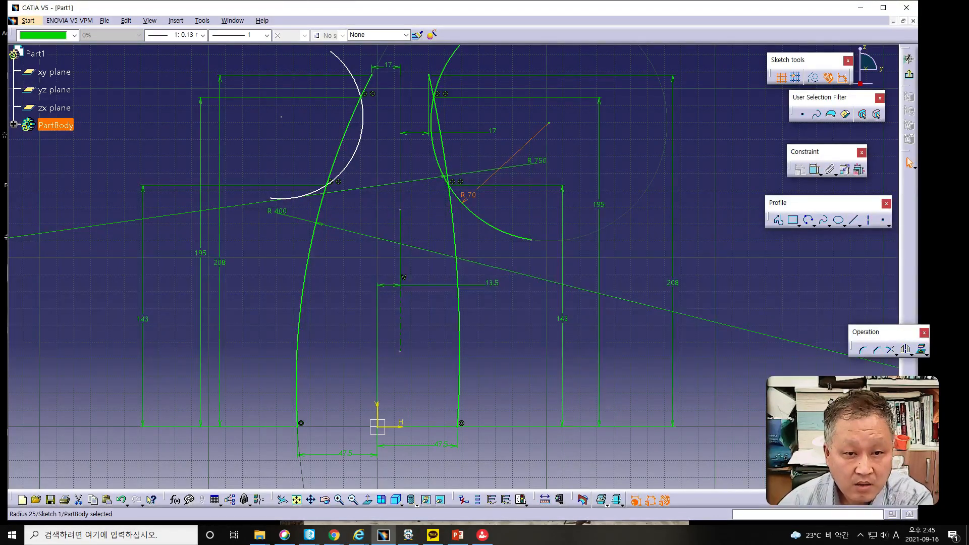
Shorten both ends of the right R70 arc so they extend only slightly beyond its intersections with the side arc
key(alt+Tab)
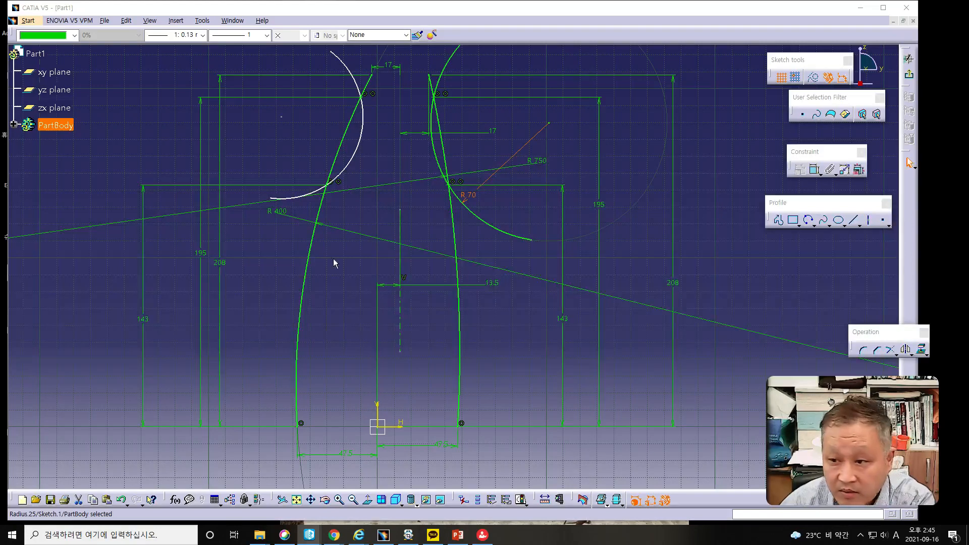
middle_drag(435, 238, 419, 300)
drag(474, 83, 453, 123)
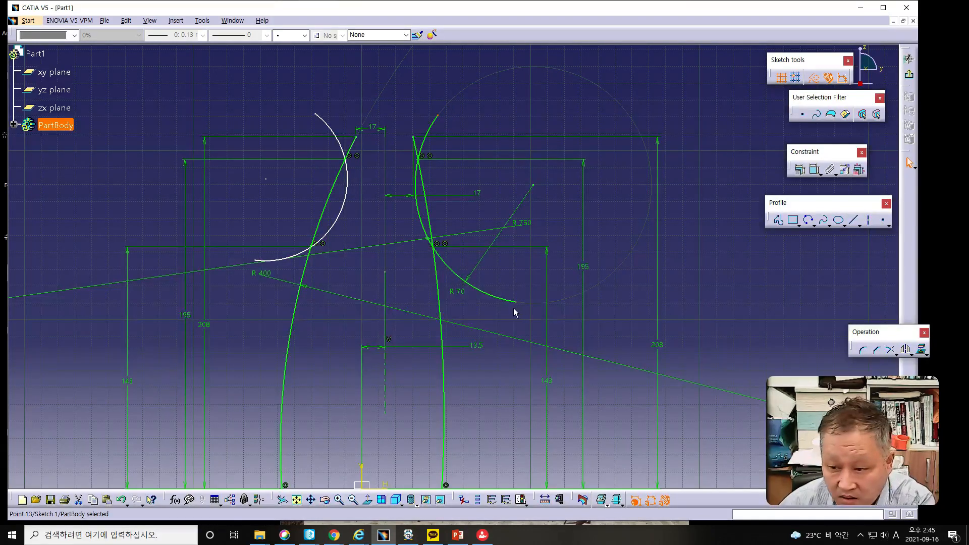
drag(515, 302, 456, 283)
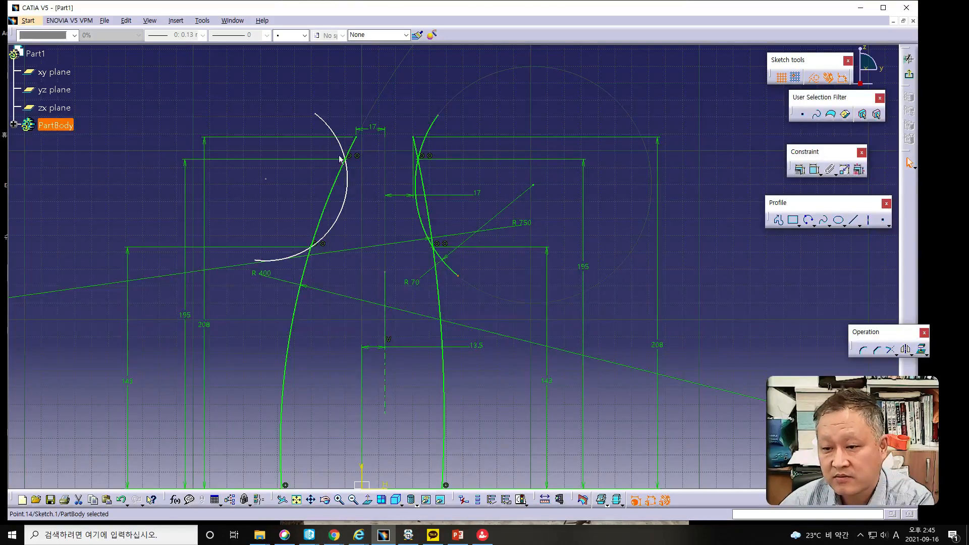
Add a radius constraint of 70 mm to the left inner arc
click(344, 200)
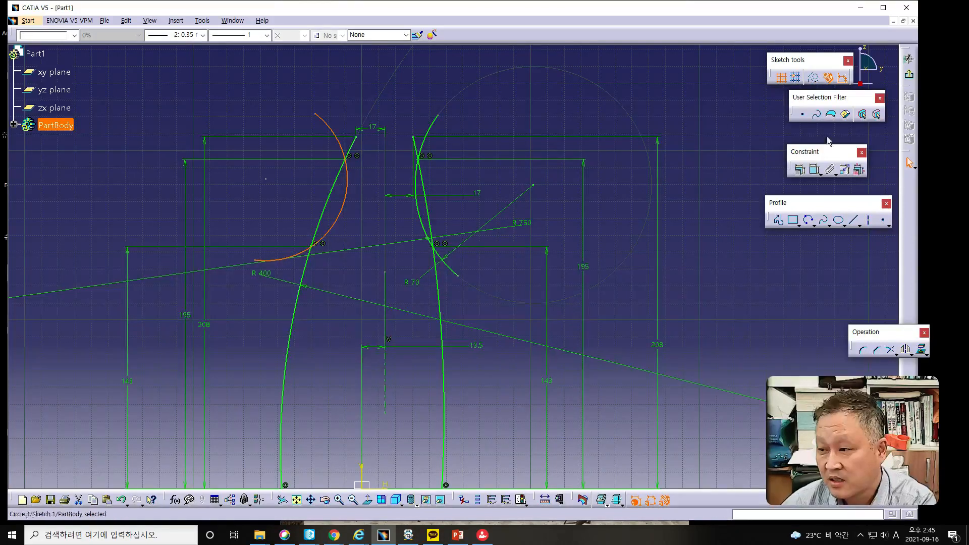
click(814, 169)
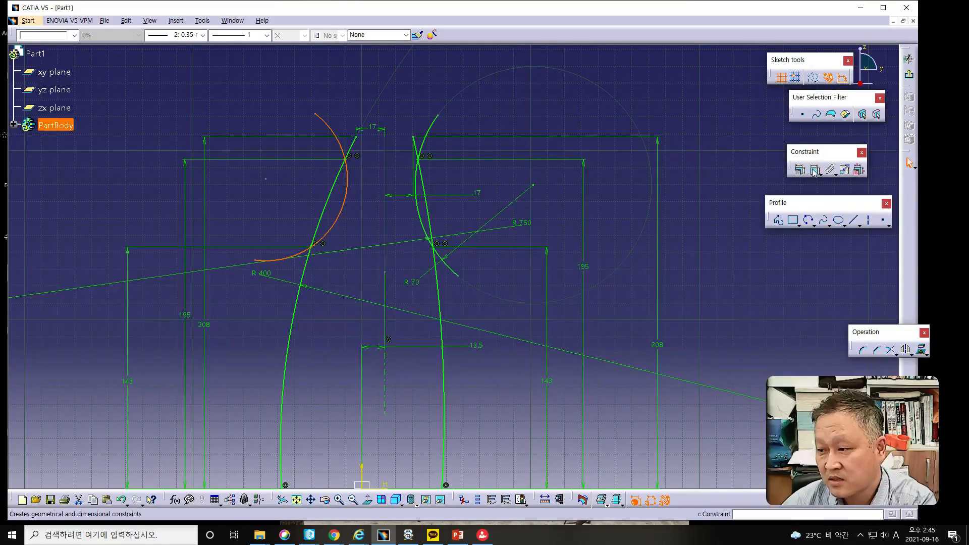
click(377, 225)
double_click(375, 222)
text(70)
key(Return)
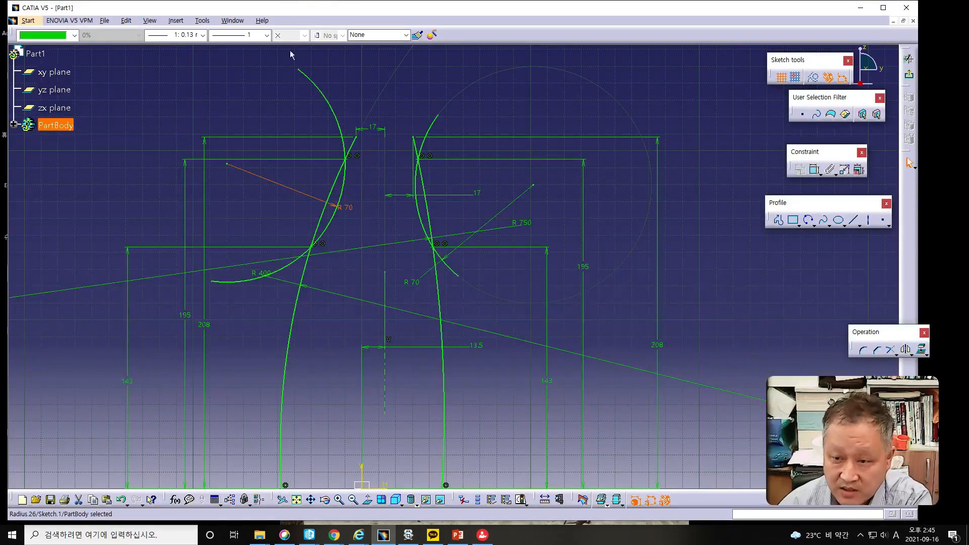
Shorten both ends of the left R70 arc to just beyond its intersections with the left side arc
drag(303, 75, 315, 121)
drag(216, 281, 281, 271)
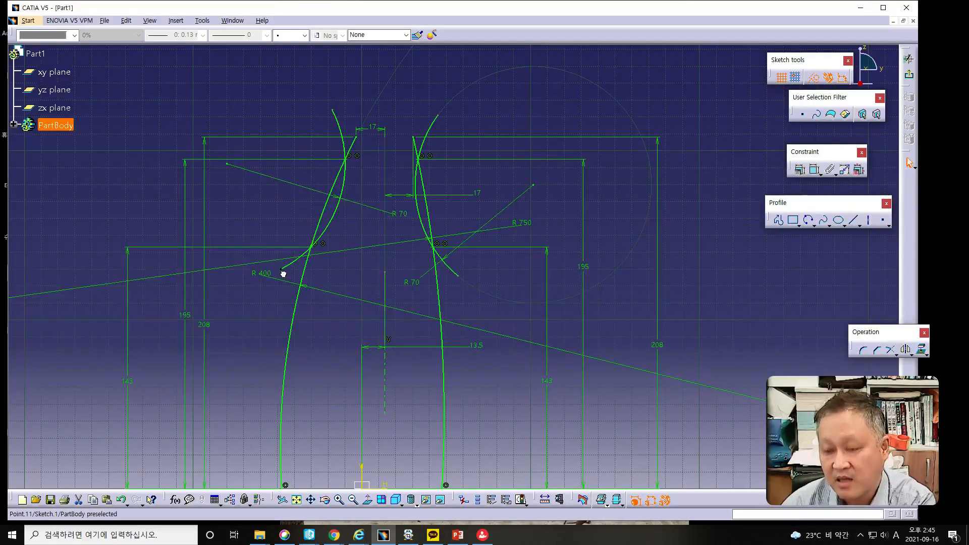
click(621, 329)
middle_drag(621, 328, 615, 293)
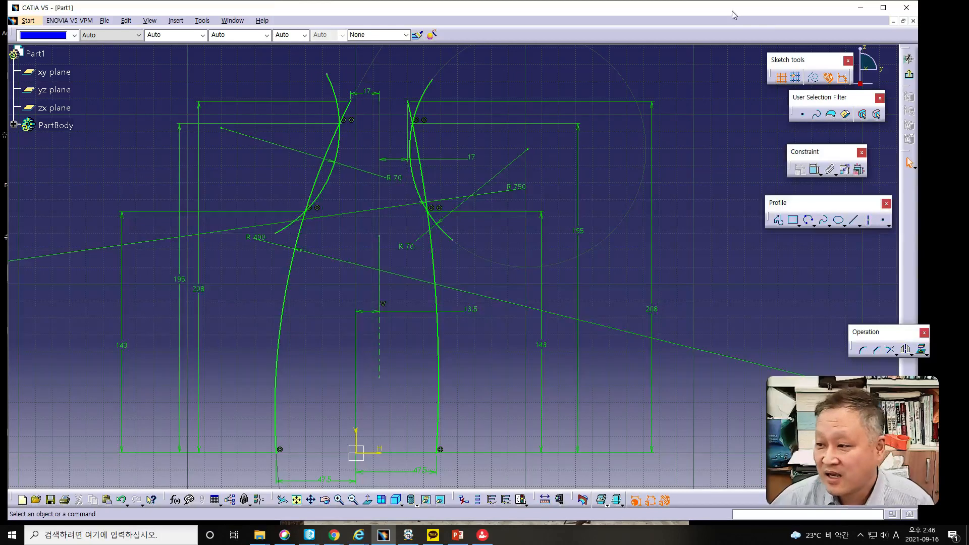
Exit the sketch and inspect the finished profile curves in the 3D view
click(907, 74)
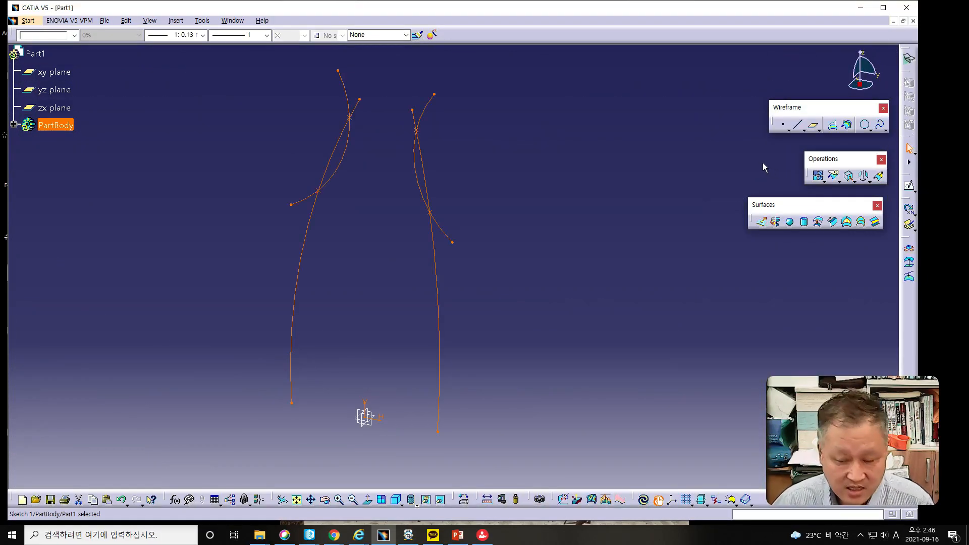
click(503, 181)
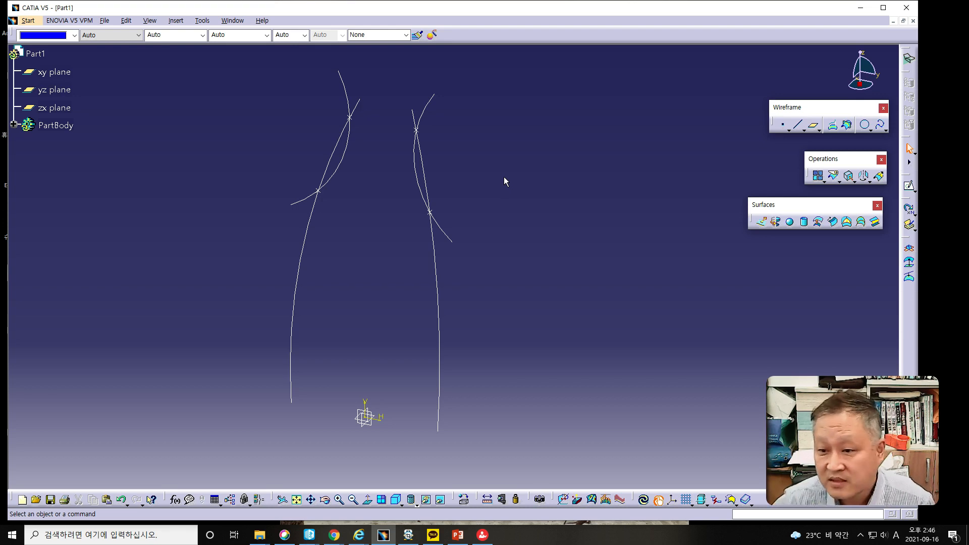
drag(213, 56, 499, 452)
middle_drag(392, 338, 423, 325)
middle_drag(522, 324, 526, 281)
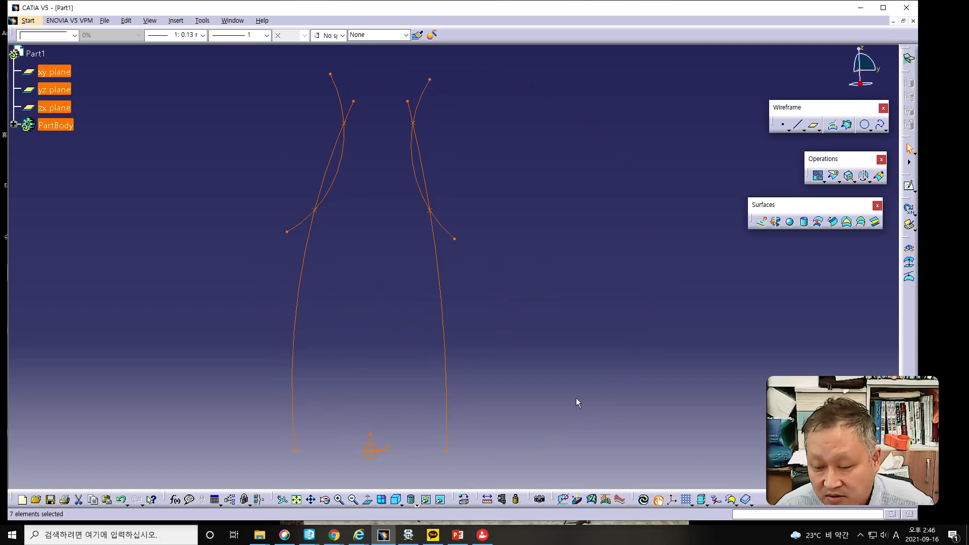
click(556, 393)
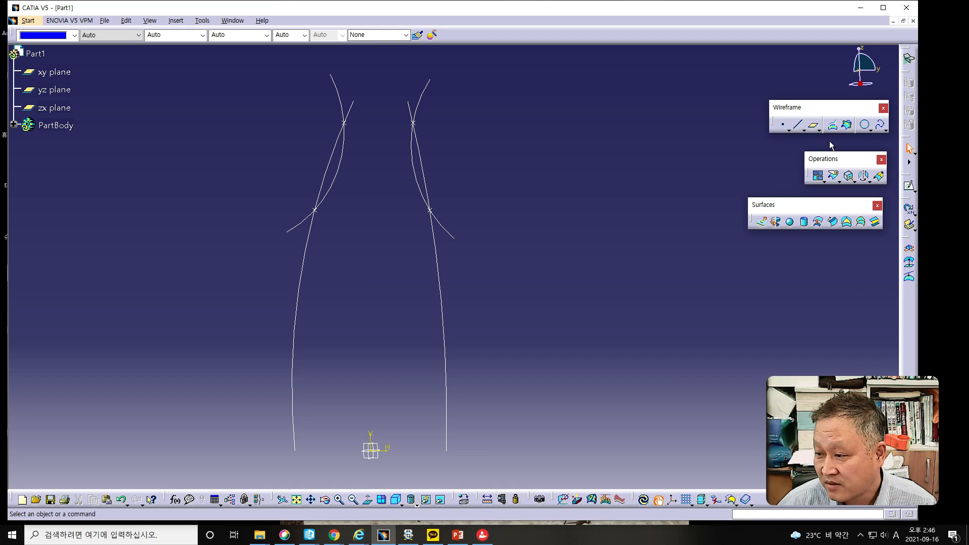
click(852, 183)
click(867, 191)
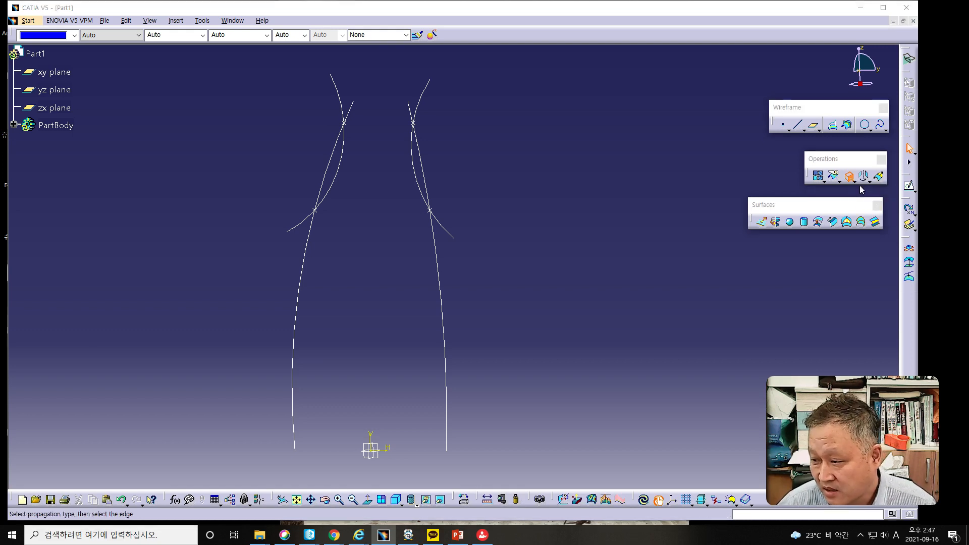
click(907, 306)
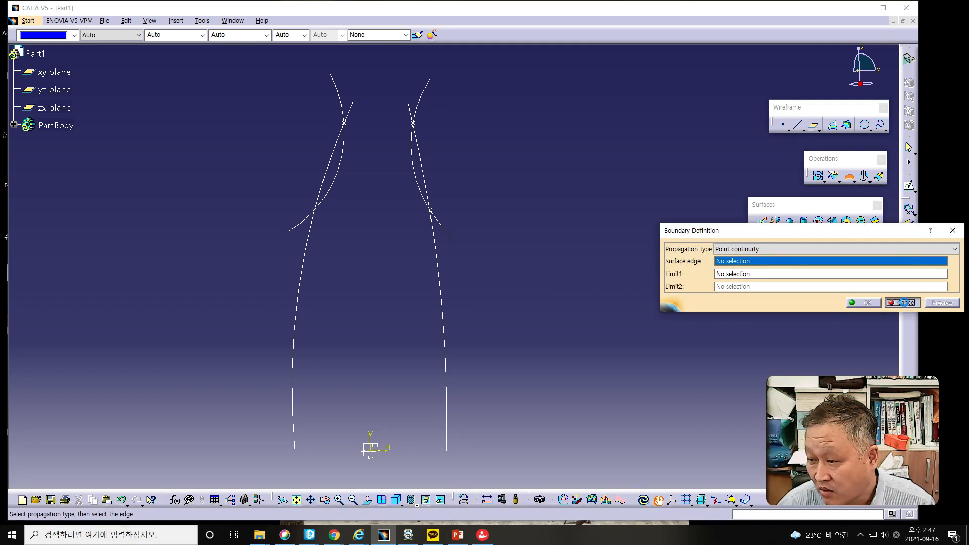
Extract the left and right R70 inner arcs from the sketch as two separate curves with no propagation
click(853, 183)
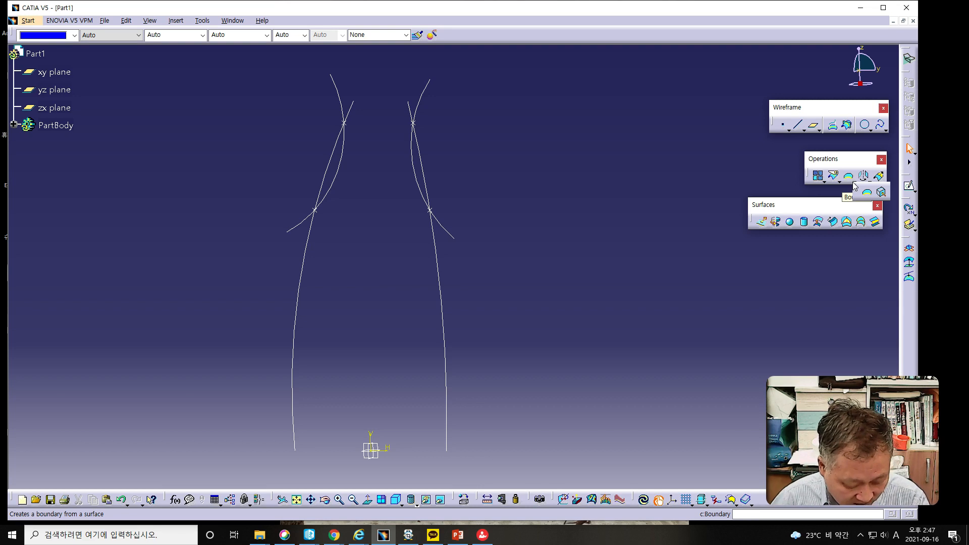
click(881, 192)
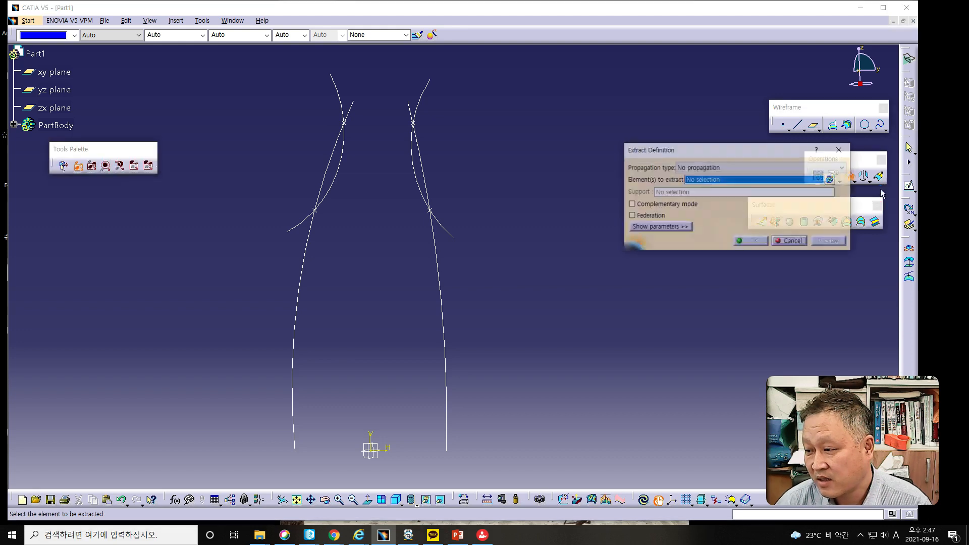
drag(769, 153, 650, 168)
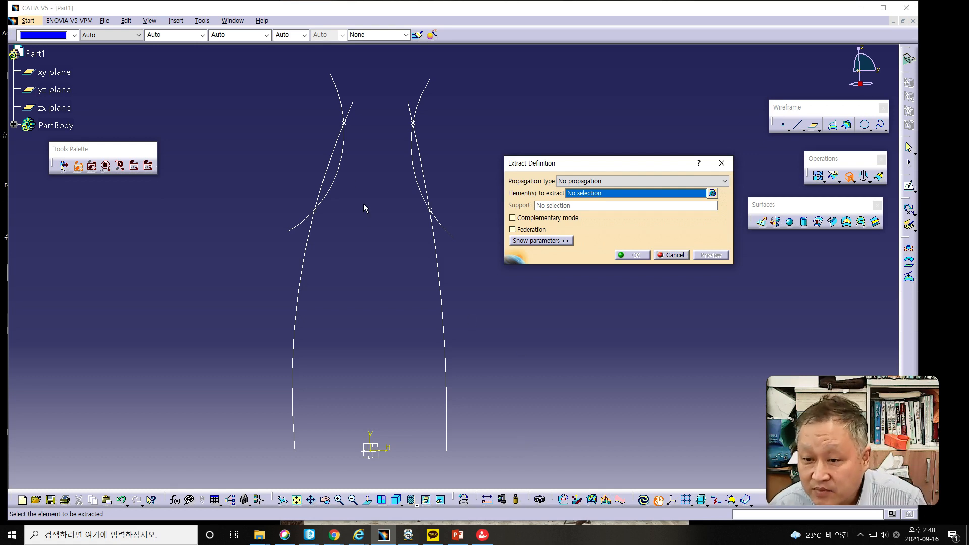
click(341, 161)
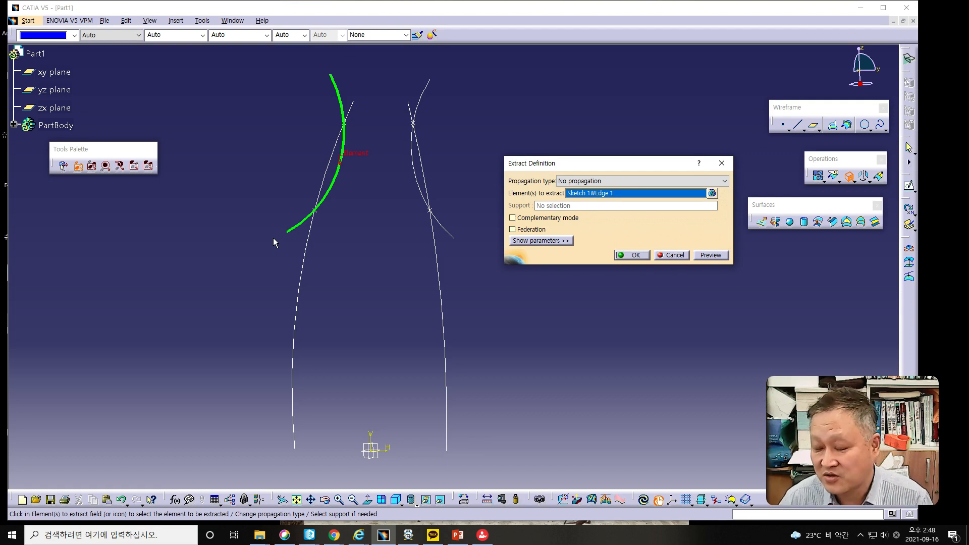
click(631, 255)
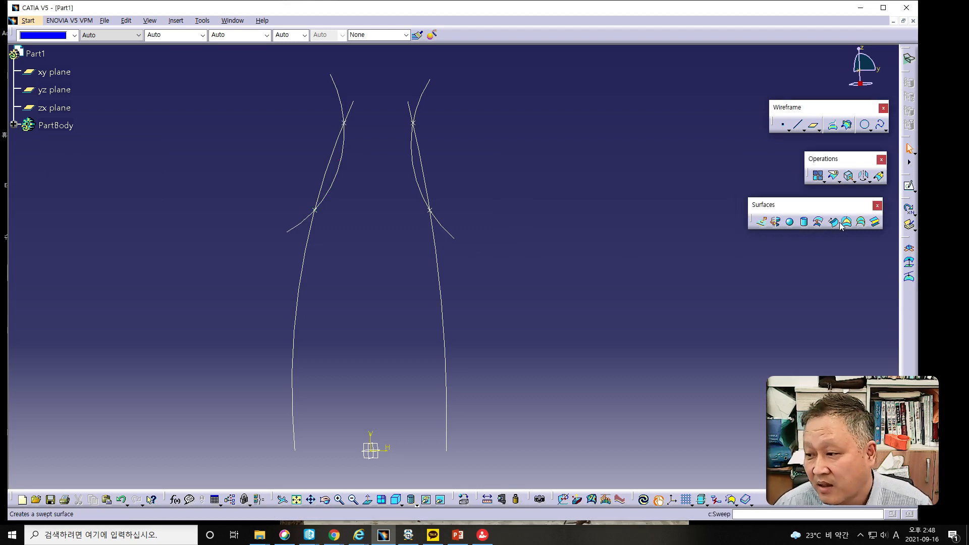
click(847, 179)
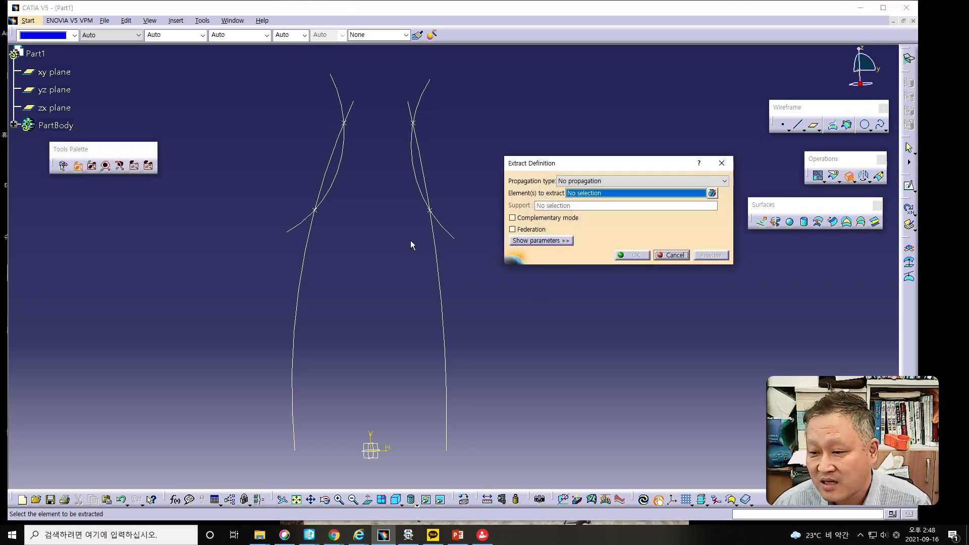
click(421, 176)
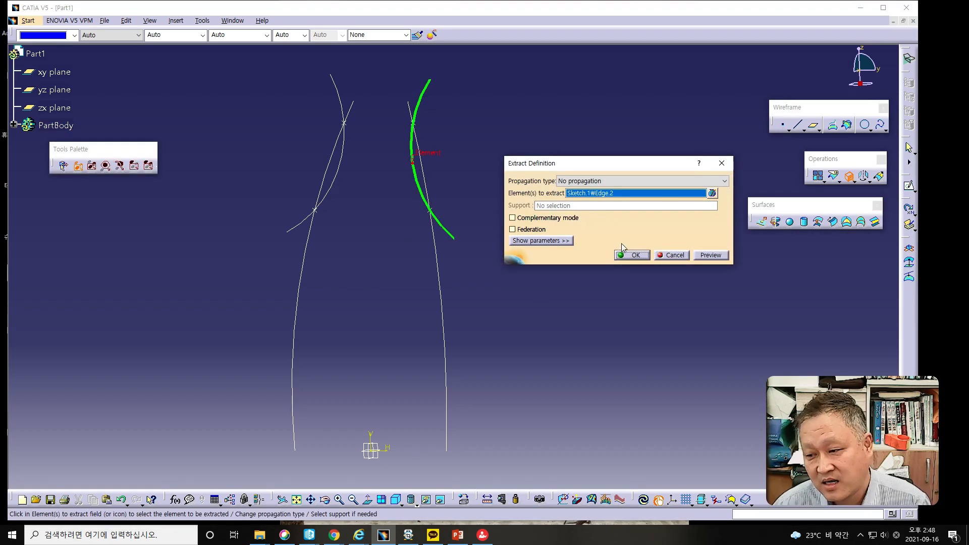
click(634, 255)
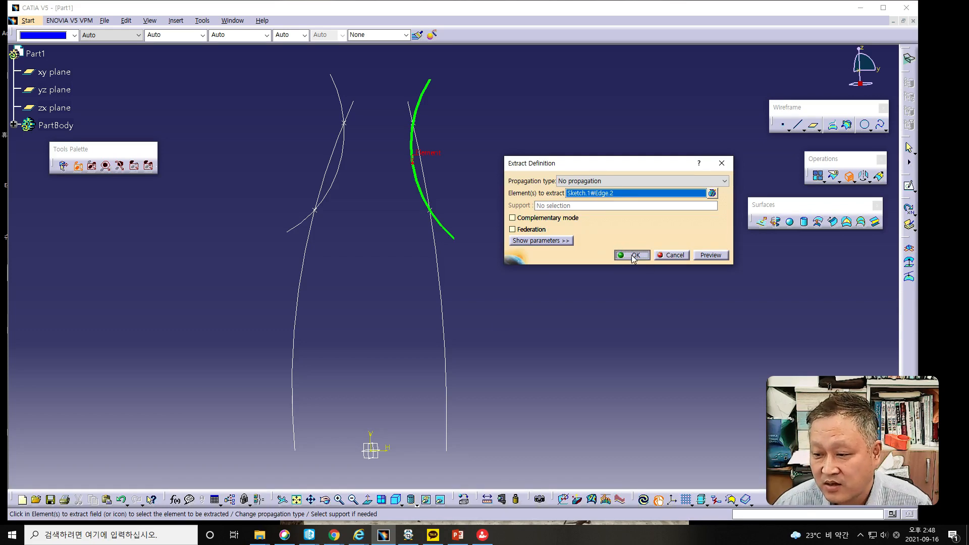
Extract the long left and right side arcs from the sketch as two separate curves with no propagation
click(849, 177)
click(326, 185)
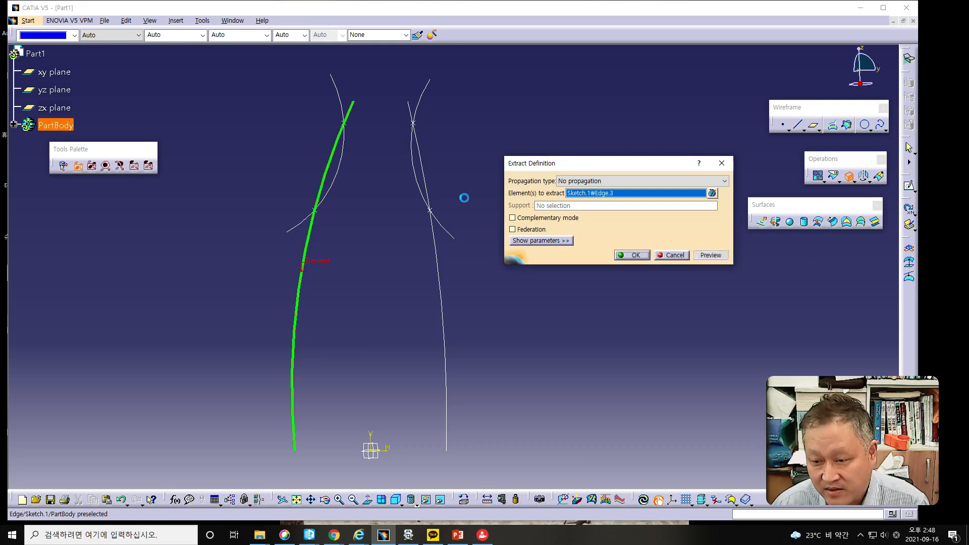
click(627, 256)
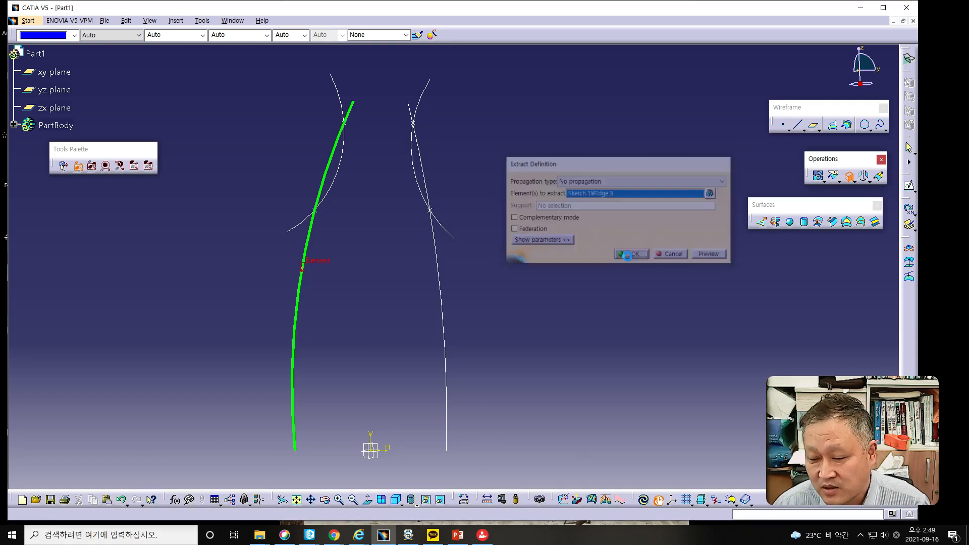
click(849, 180)
click(439, 272)
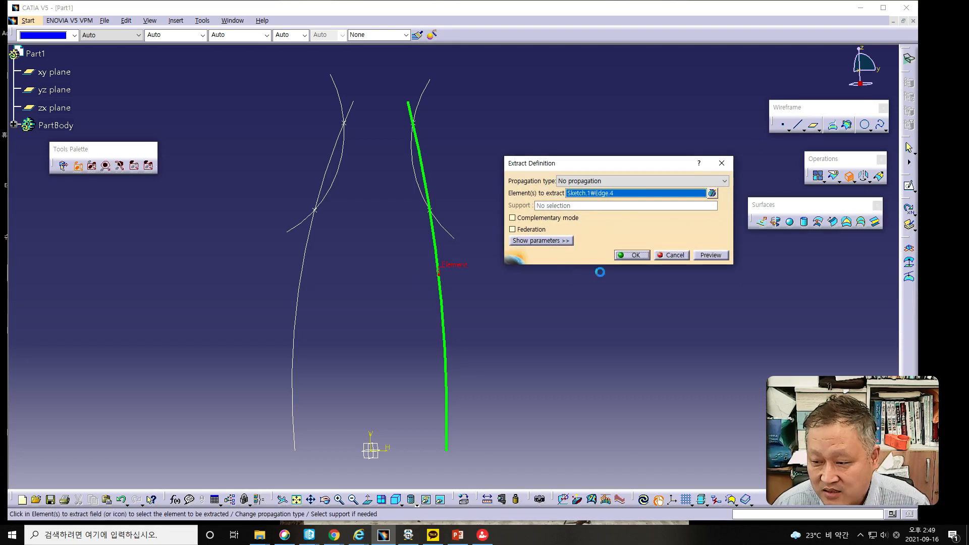
click(631, 256)
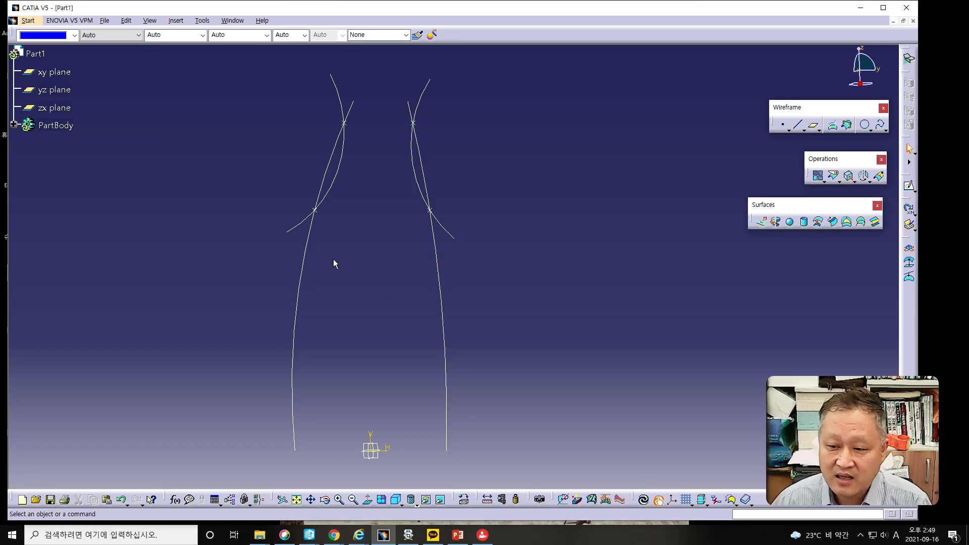
Select the extracted profile curves individually and all together to check that each arc is a separate element
click(423, 185)
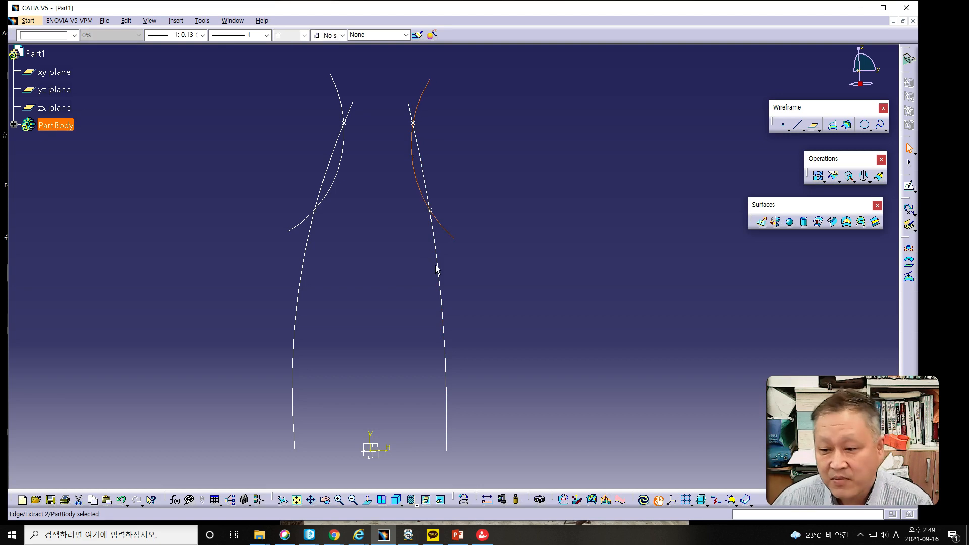
click(303, 293)
click(284, 266)
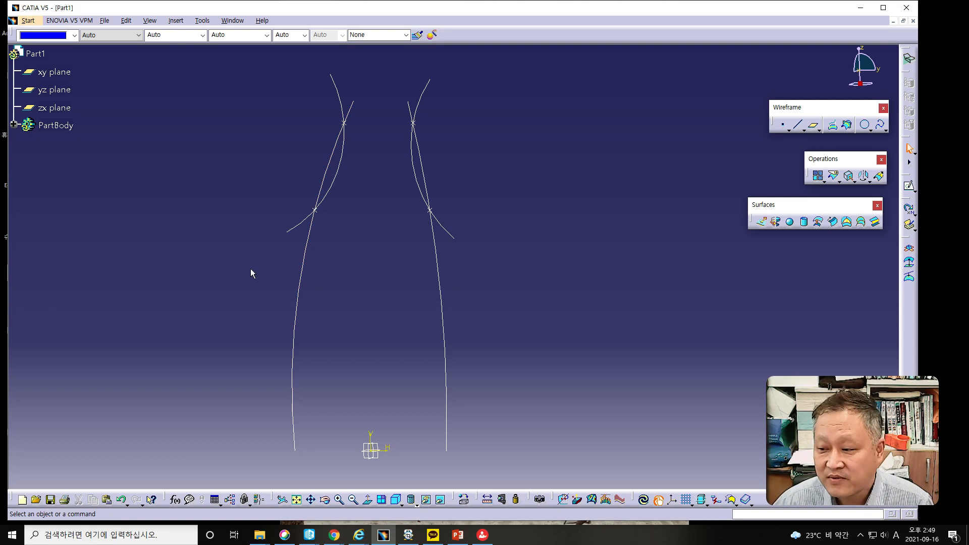
drag(176, 65, 510, 468)
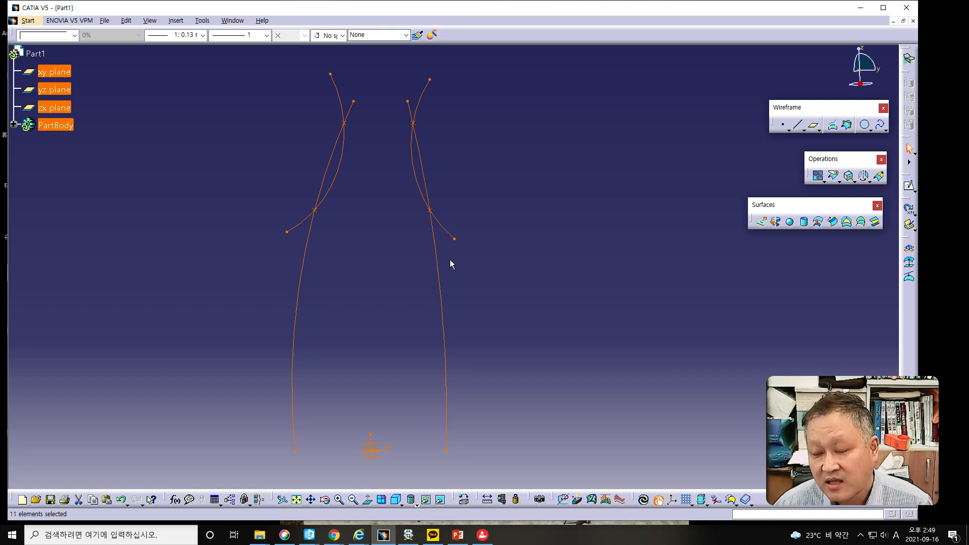
click(201, 303)
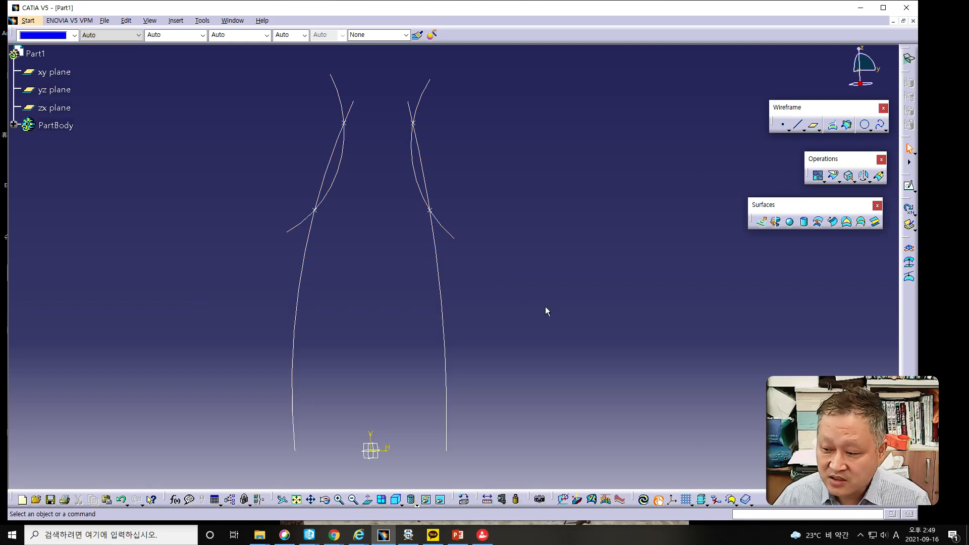
click(412, 177)
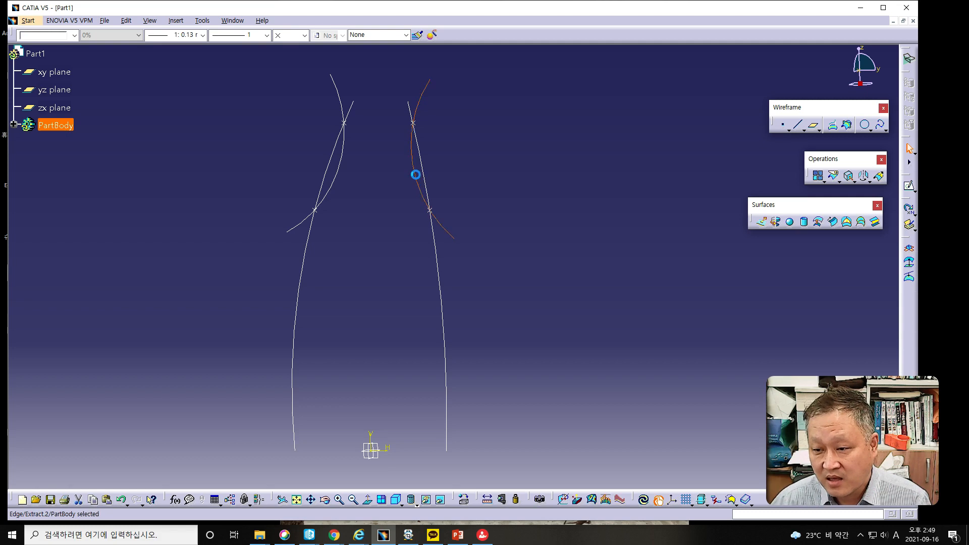
click(333, 172)
click(333, 171)
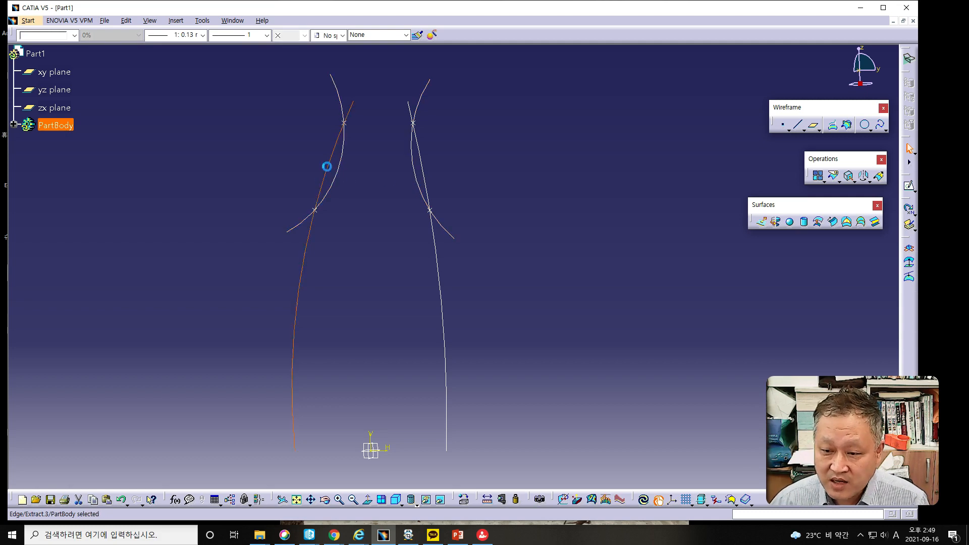
click(426, 174)
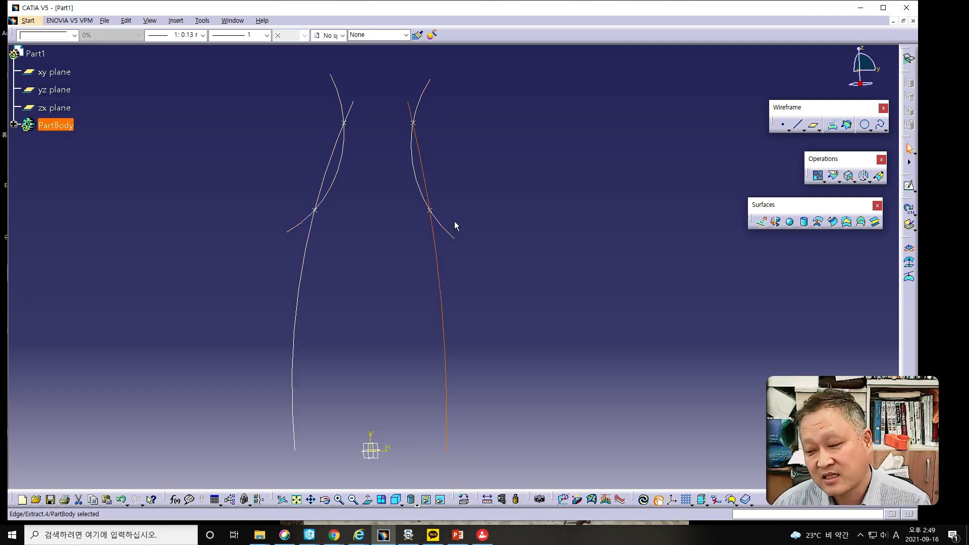
click(507, 240)
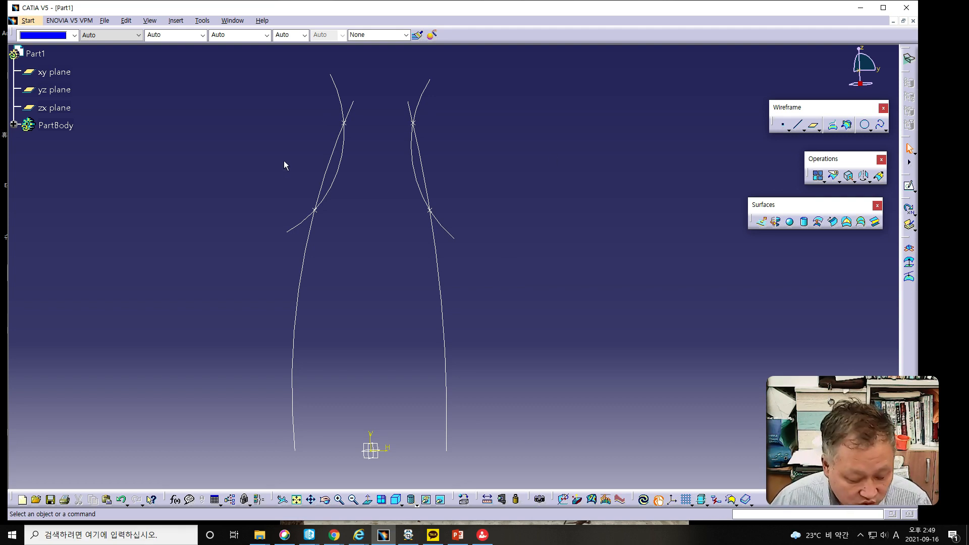
Start a sketch on the xy plane and draw a long vertical axis at about H 114 mm, beside the existing profile curves
click(54, 72)
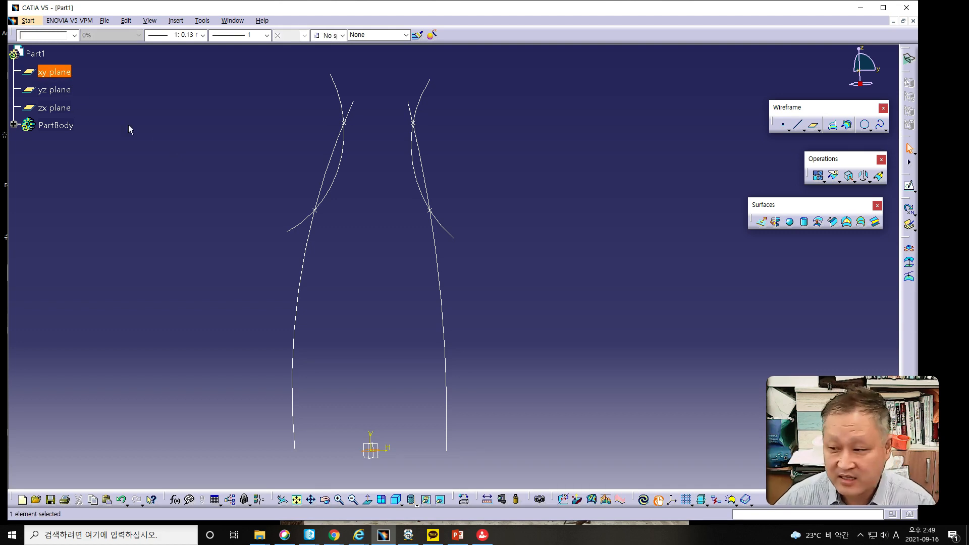
click(909, 185)
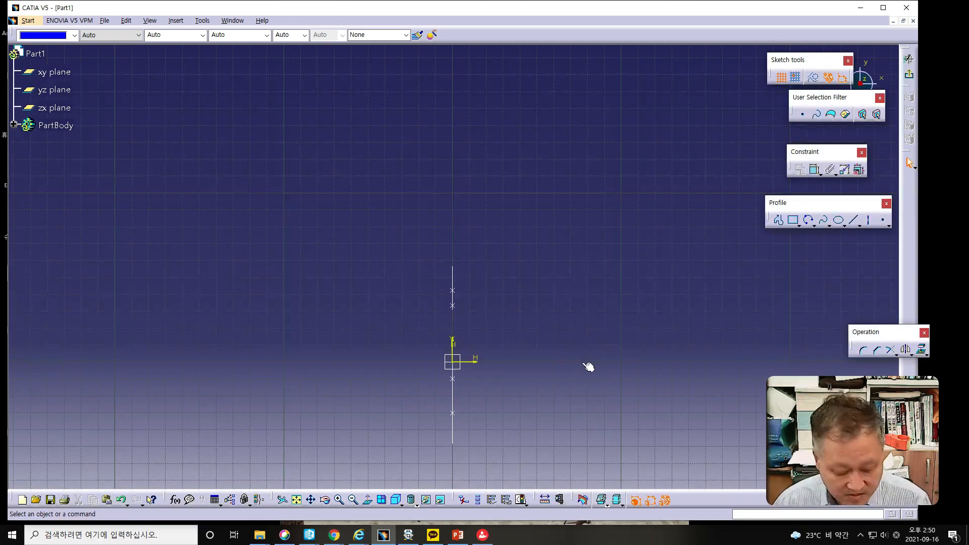
mouse_move(557, 410)
middle_down()
mouse_move(379, 304)
mouse_move(314, 283)
mouse_move(309, 296)
mouse_move(281, 303)
middle_up()
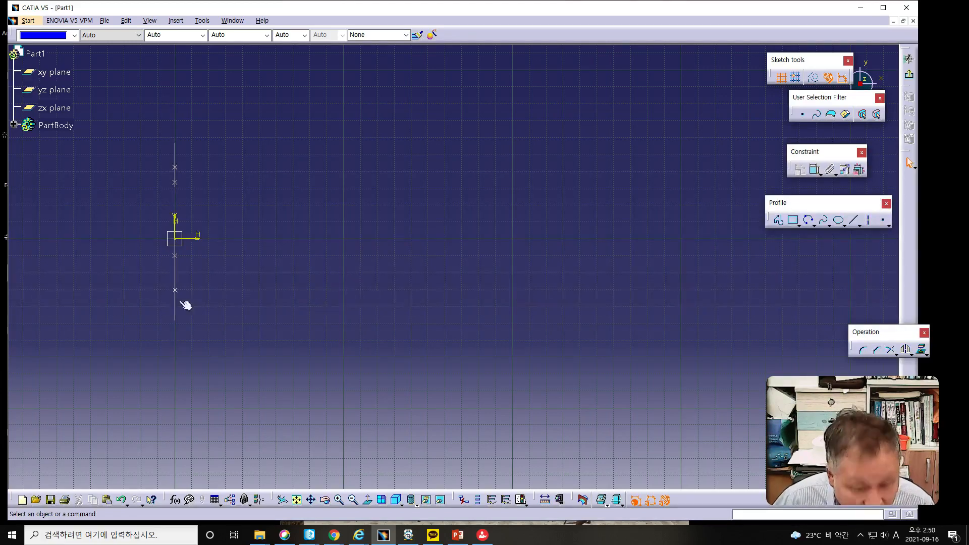
key(alt+Tab)
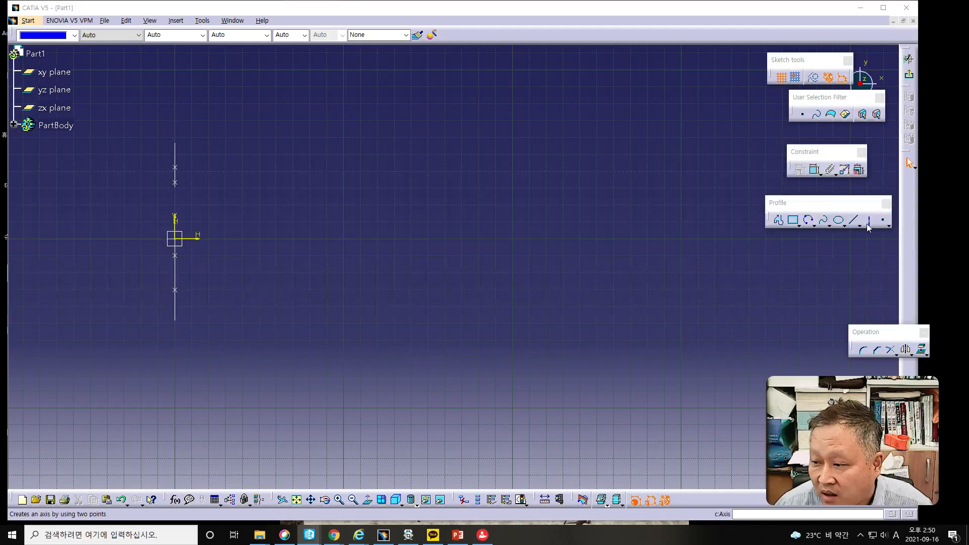
click(507, 208)
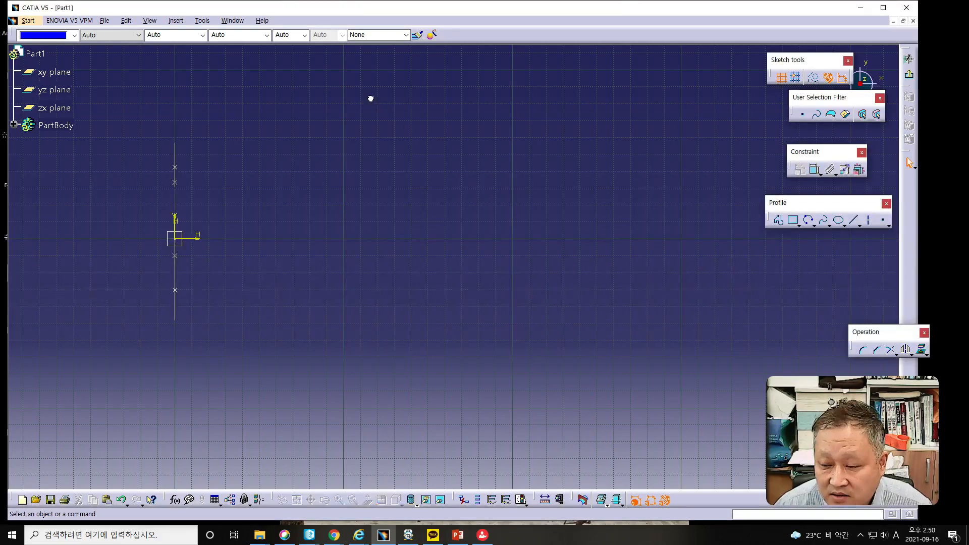
click(868, 220)
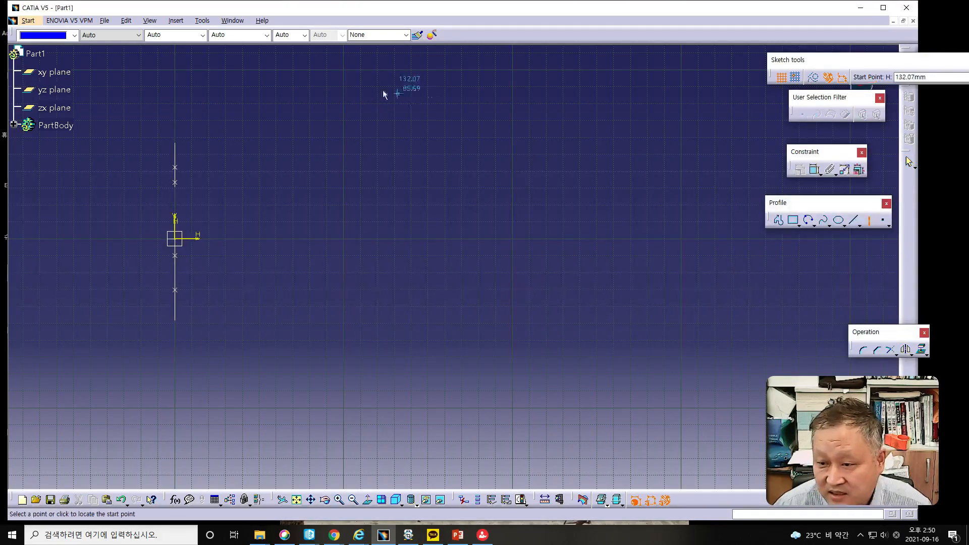
click(366, 89)
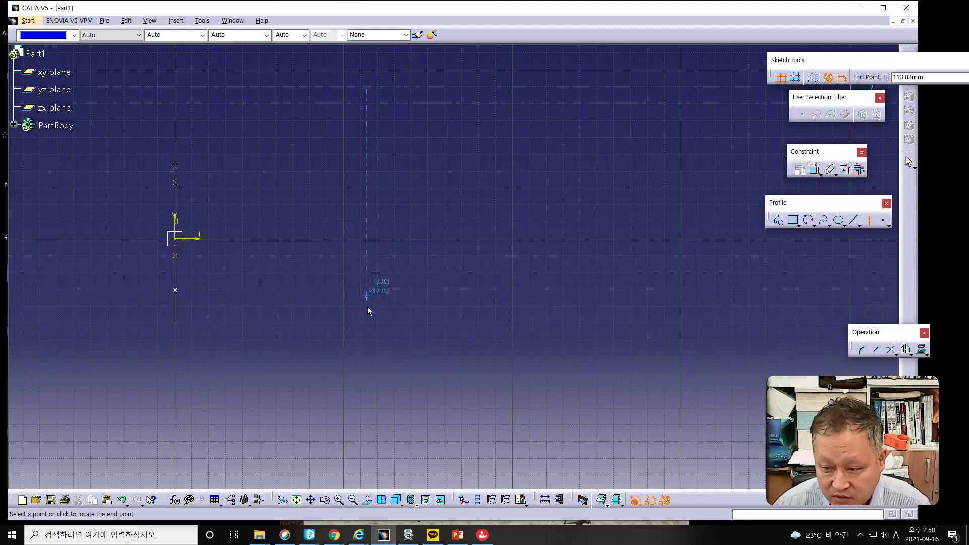
click(368, 388)
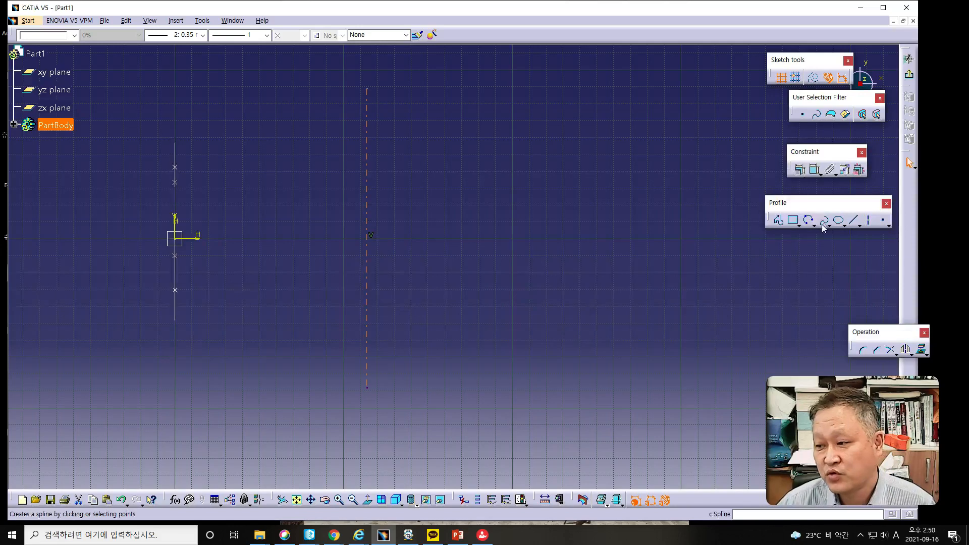
Draw an upward-bulging three-point arc across the upper part of the vertical axis, with its middle point on the axis
click(808, 220)
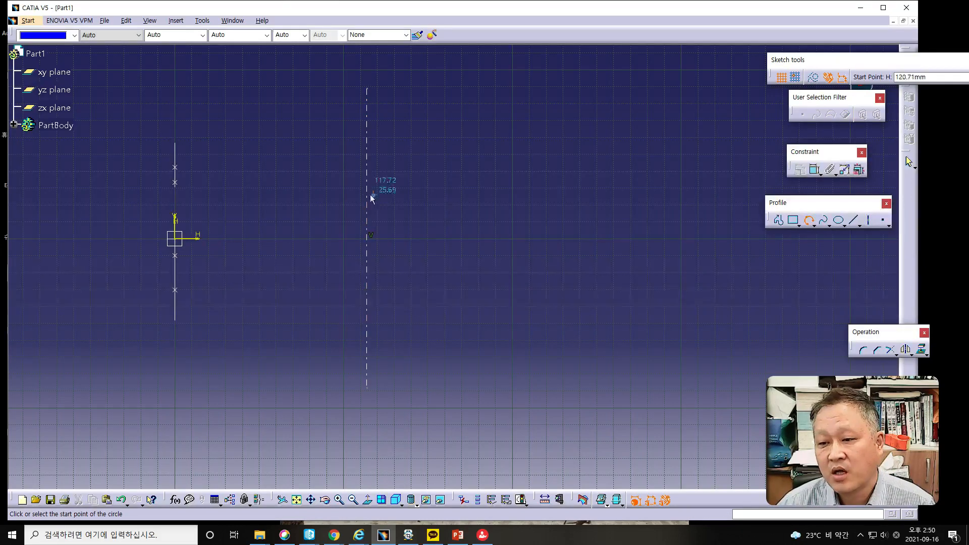
click(338, 175)
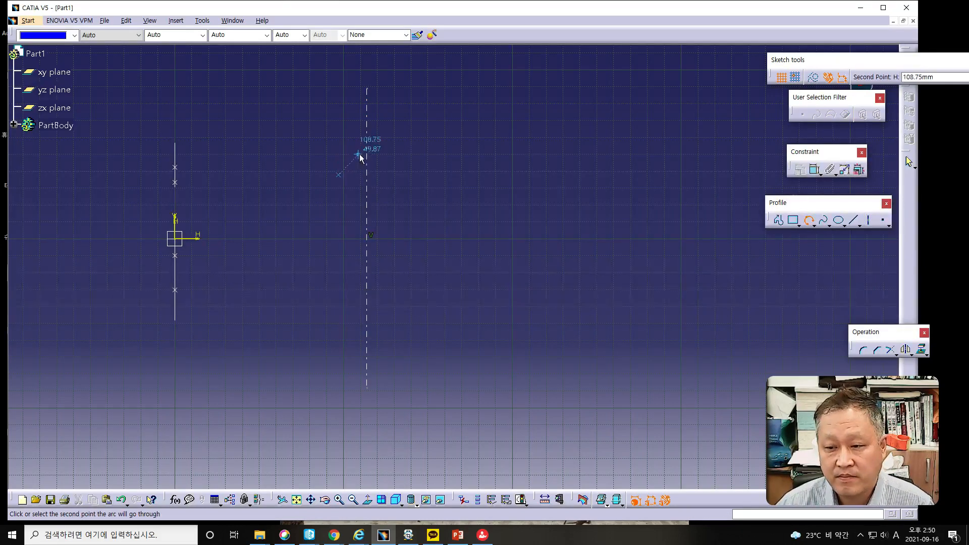
click(403, 175)
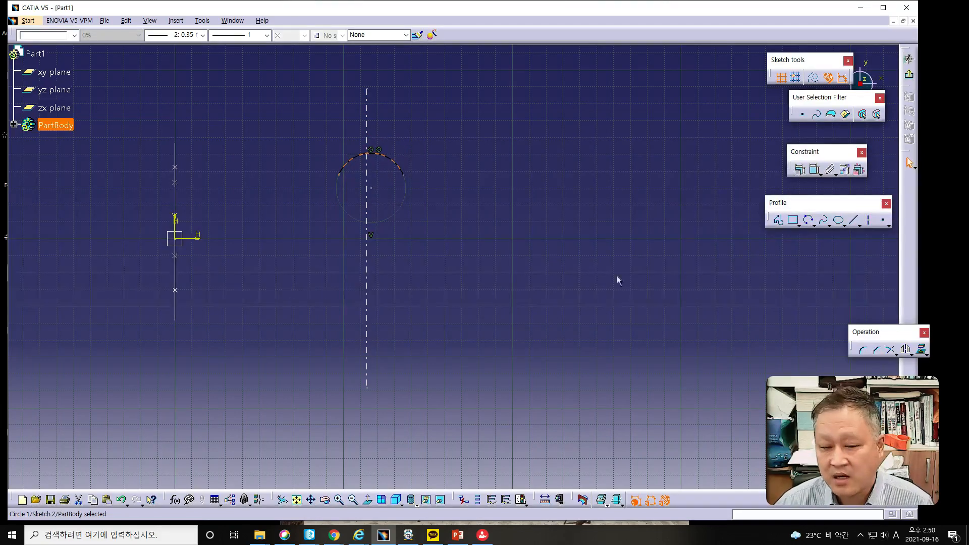
click(537, 328)
Draw a downward-bulging three-point arc across the lower part of the vertical axis, with its middle point on the axis
click(808, 221)
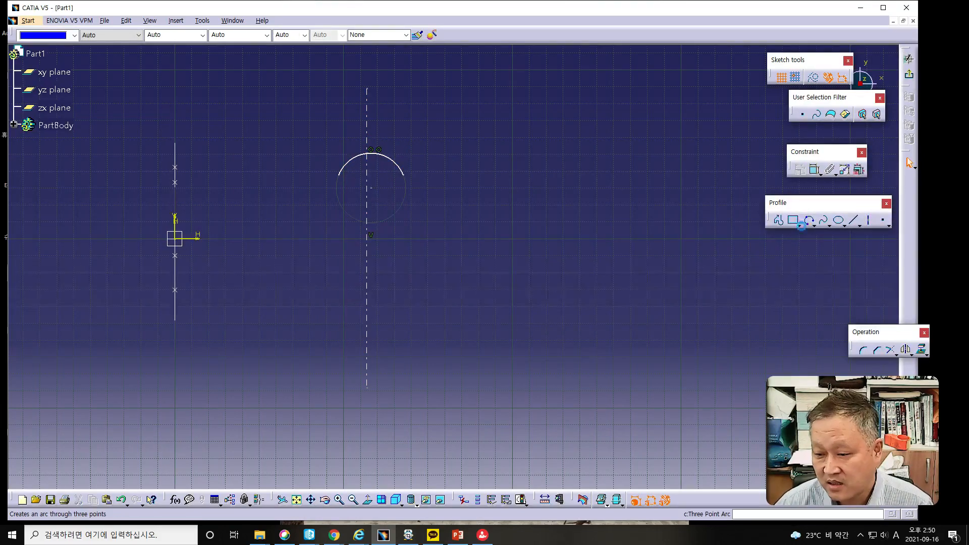
click(329, 342)
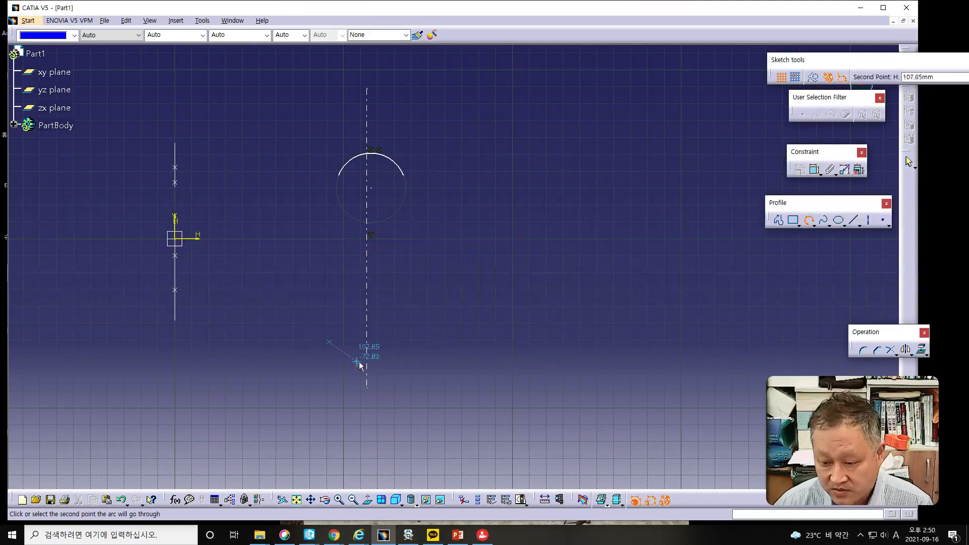
click(367, 362)
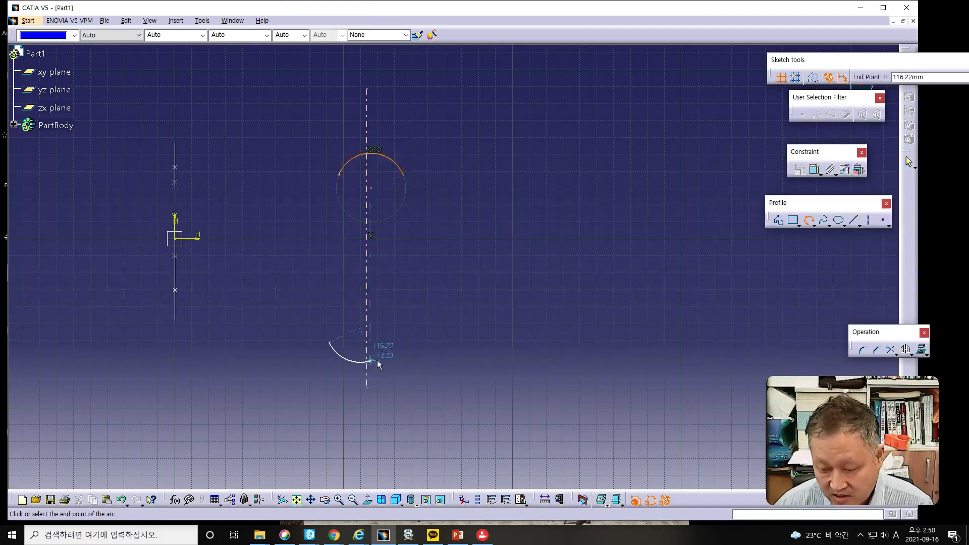
click(404, 343)
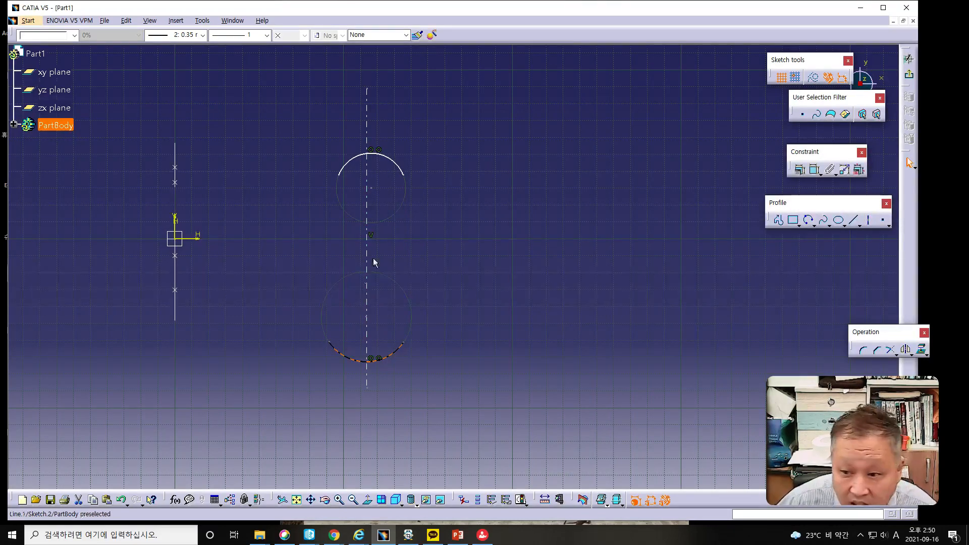
Constrain the centre point of the upper arc to be coincident with the vertical axis
click(371, 189)
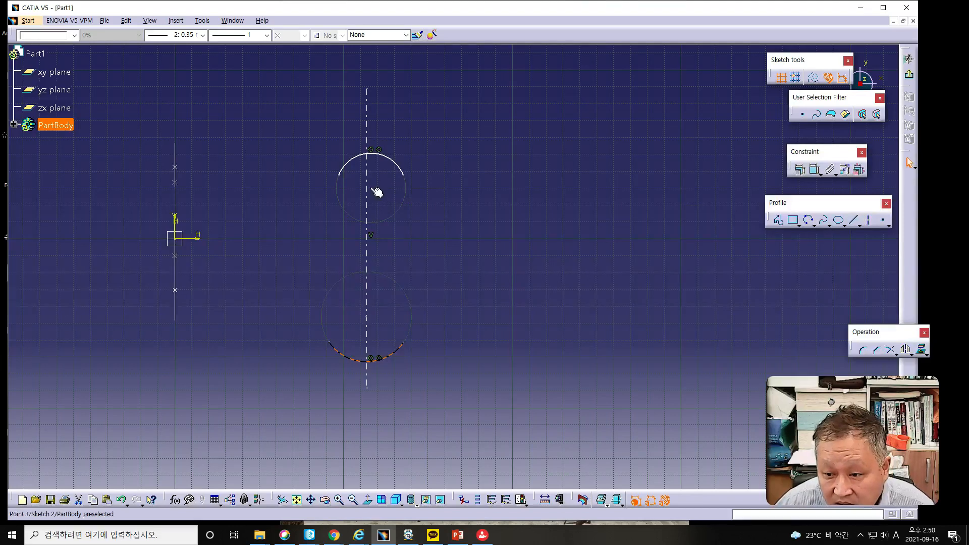
ctrl+click(368, 225)
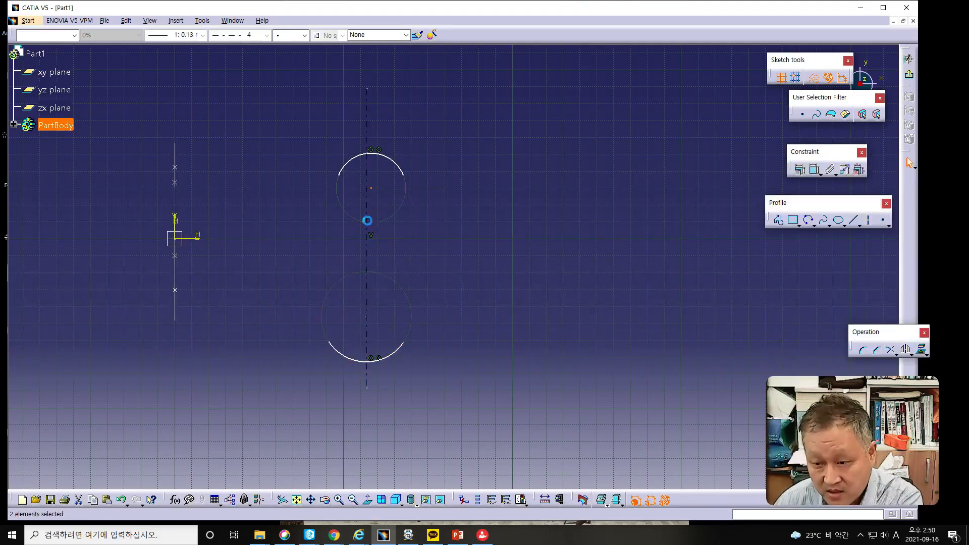
click(800, 172)
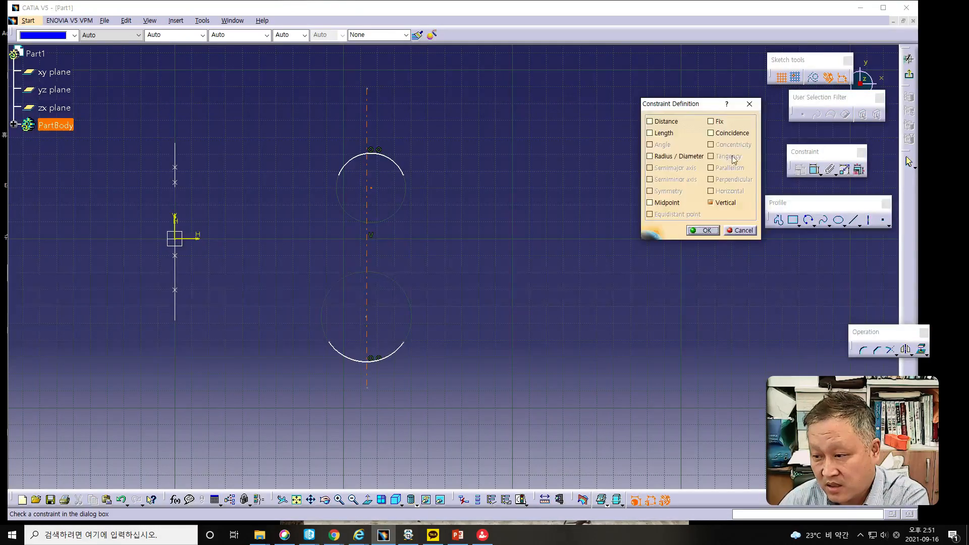
click(710, 133)
click(702, 231)
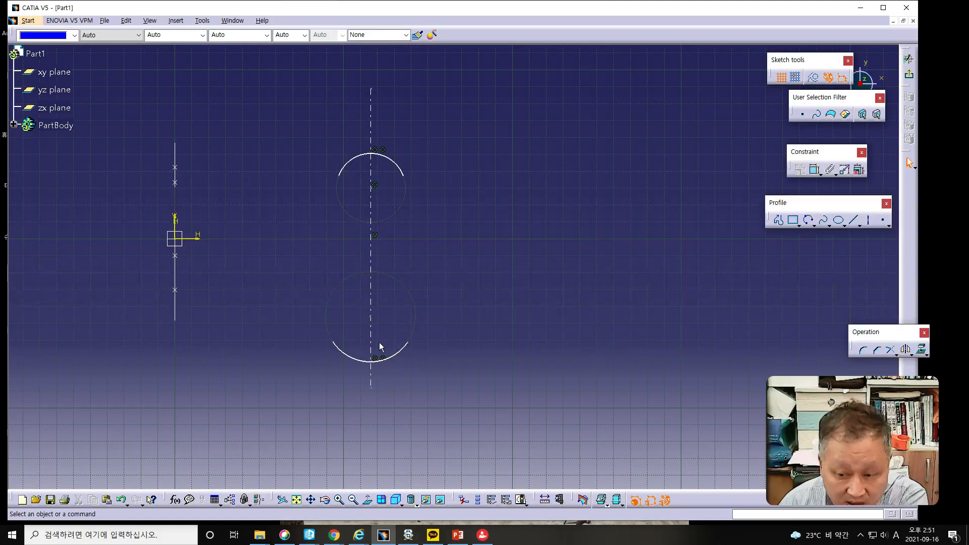
Constrain the centre point of the lower arc to be coincident with the vertical axis
click(372, 318)
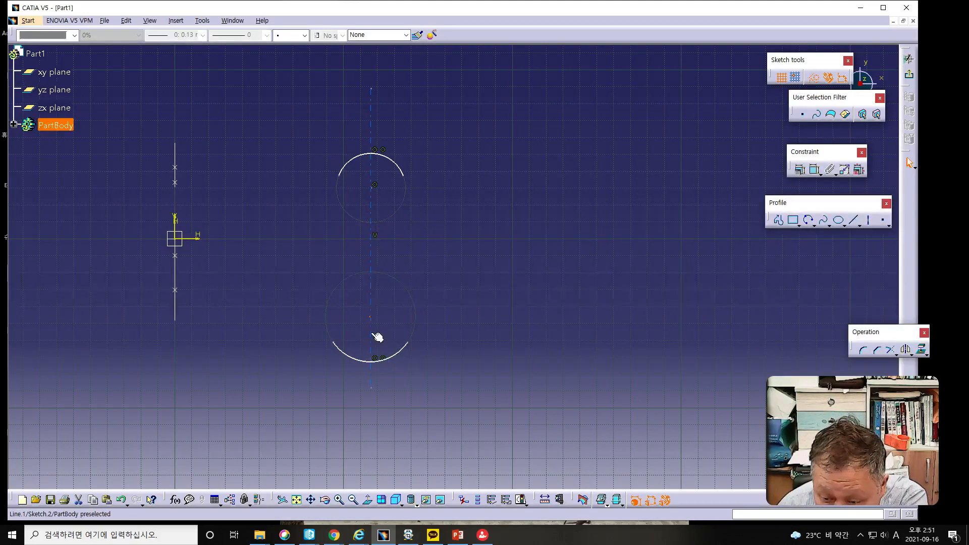
ctrl+click(371, 331)
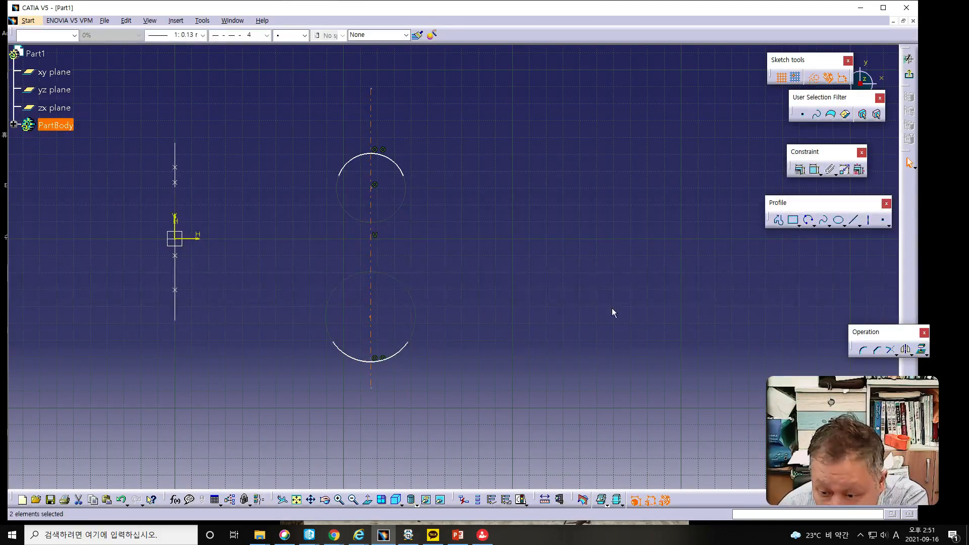
click(804, 170)
click(711, 133)
click(702, 230)
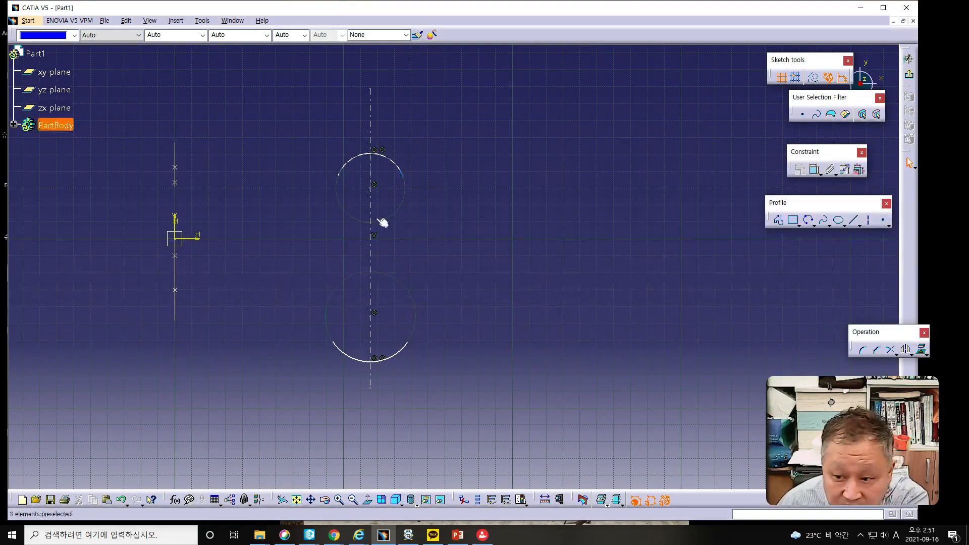
Dimension the distance between the centres of the upper and lower arcs and set it to 59 mm
click(373, 188)
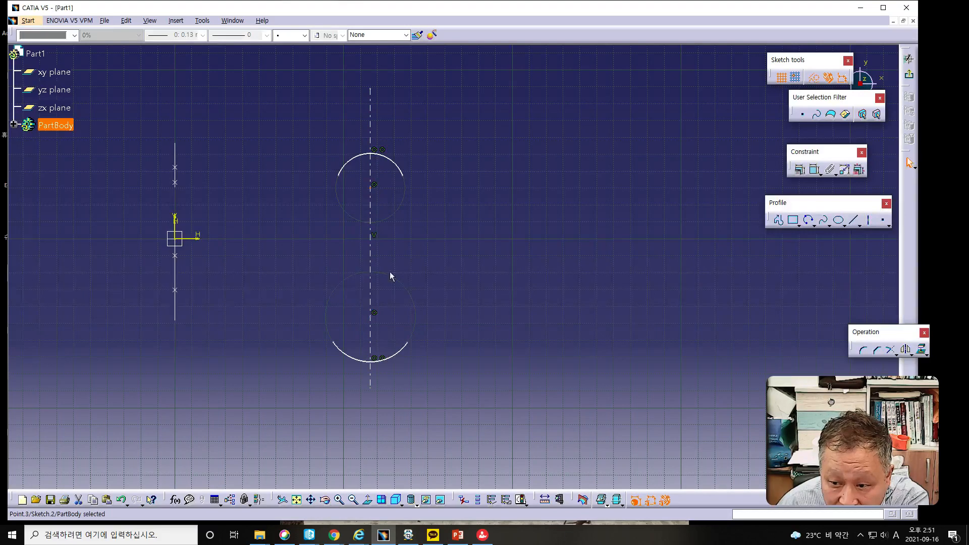
ctrl+click(374, 316)
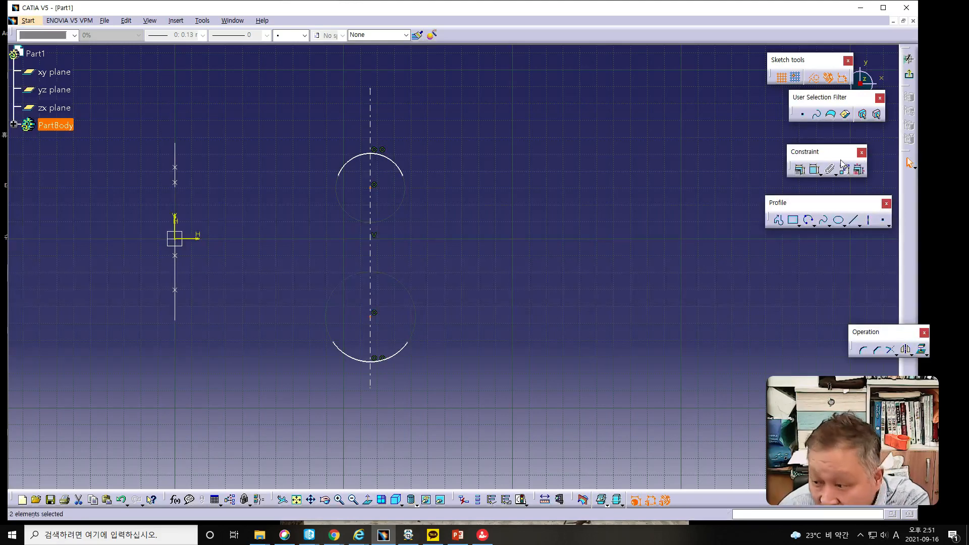
click(813, 170)
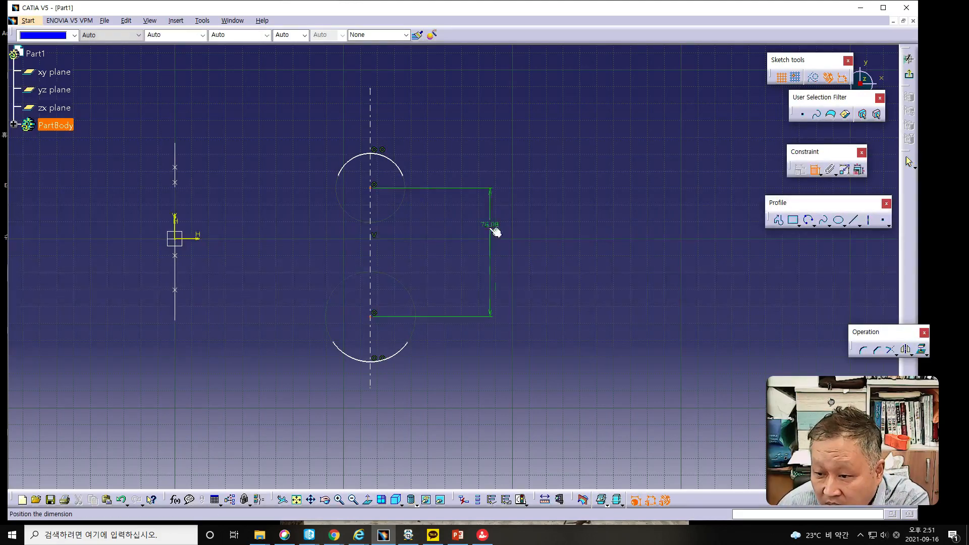
click(483, 250)
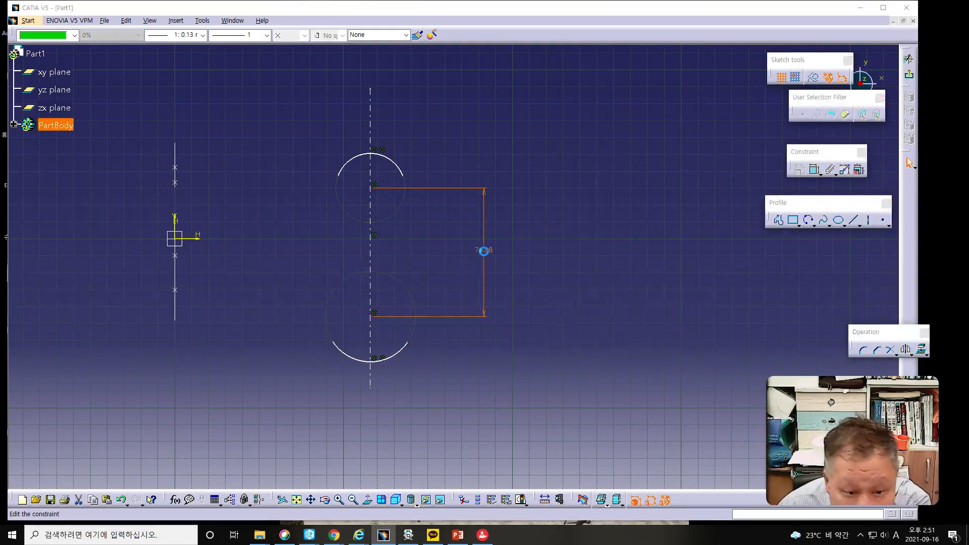
double_click(483, 250)
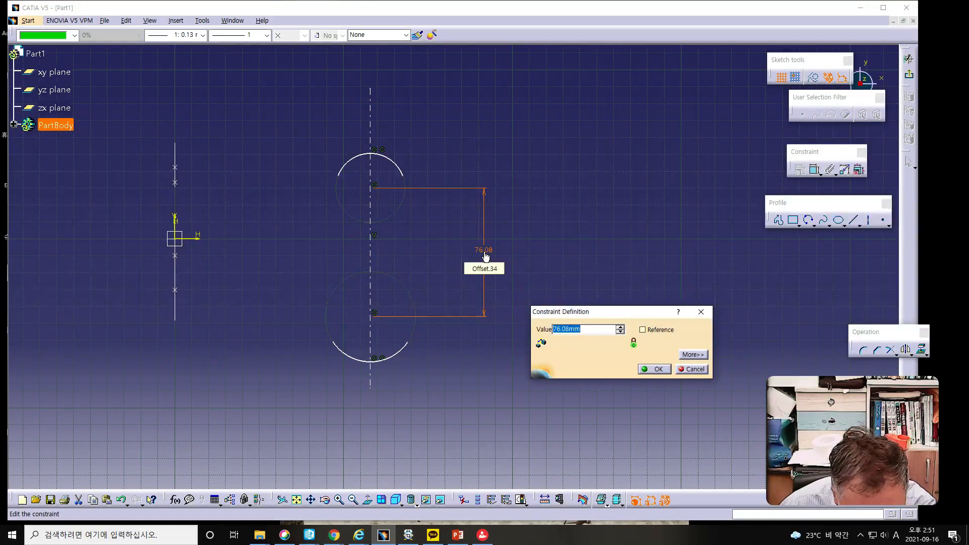
text(59)
key(Return)
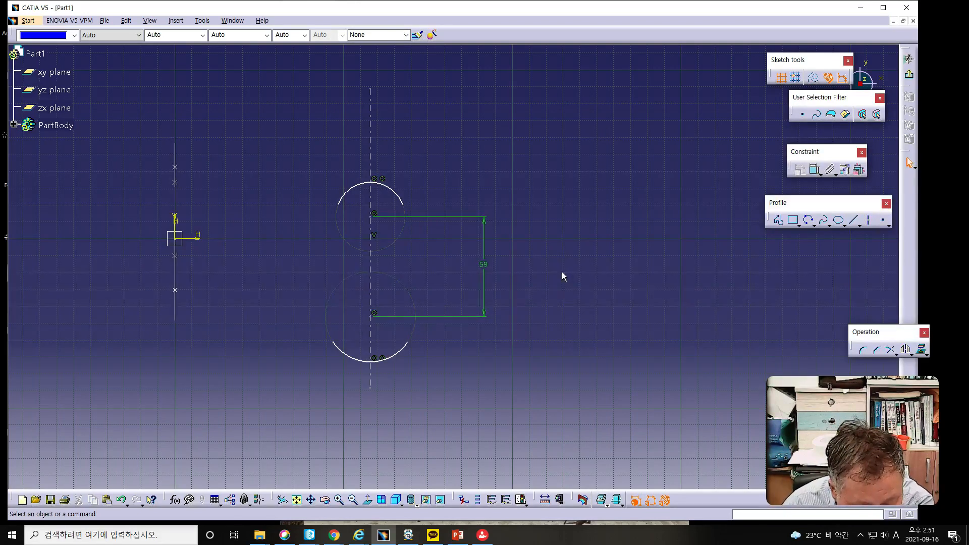
Add a radius dimension to the upper arc and set it to 18 mm
click(350, 188)
click(815, 170)
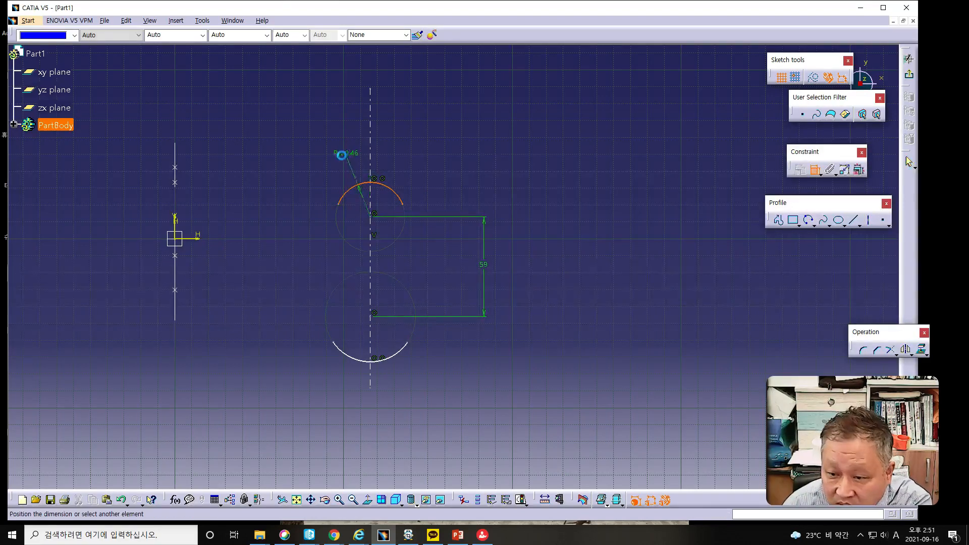
click(341, 154)
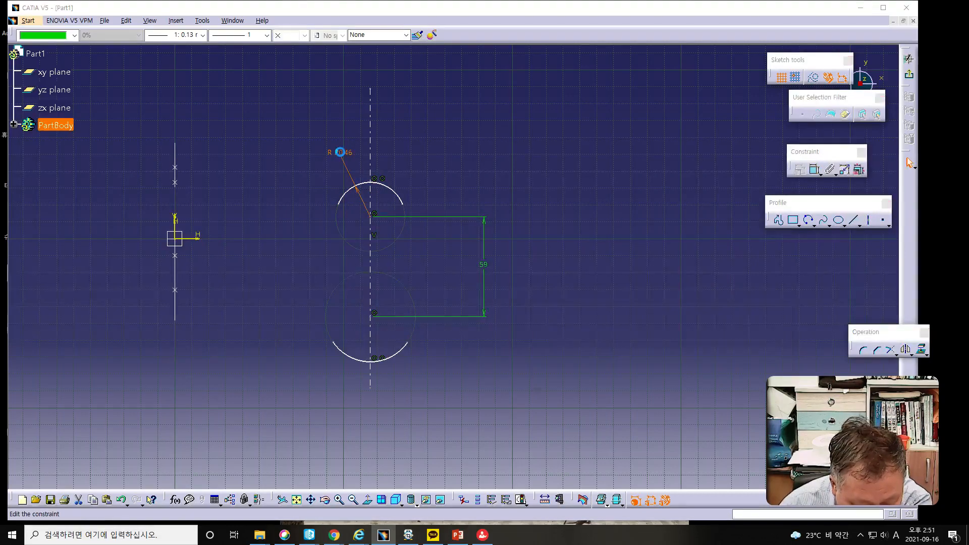
double_click(340, 151)
text(18)
key(Return)
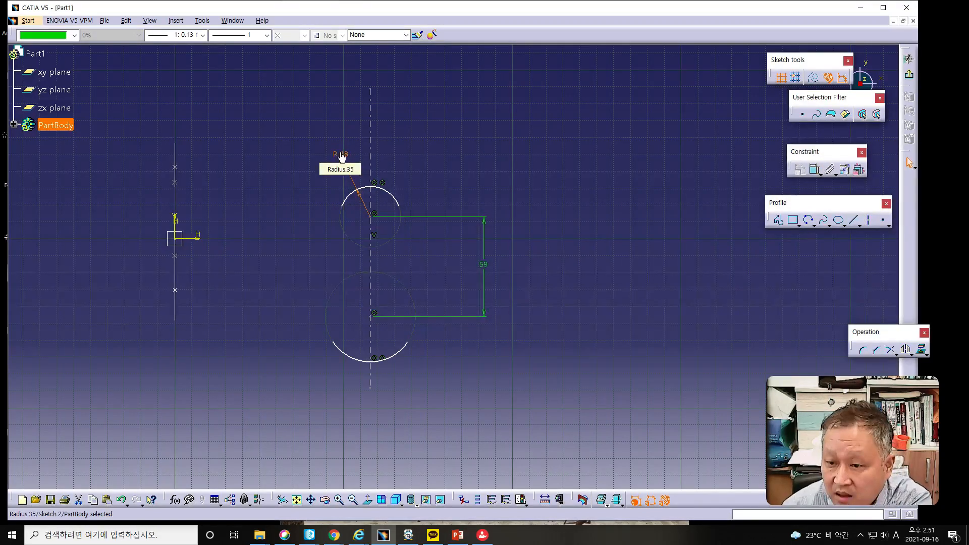
Add a radius dimension to the lower arc and set it to 18 mm
click(392, 363)
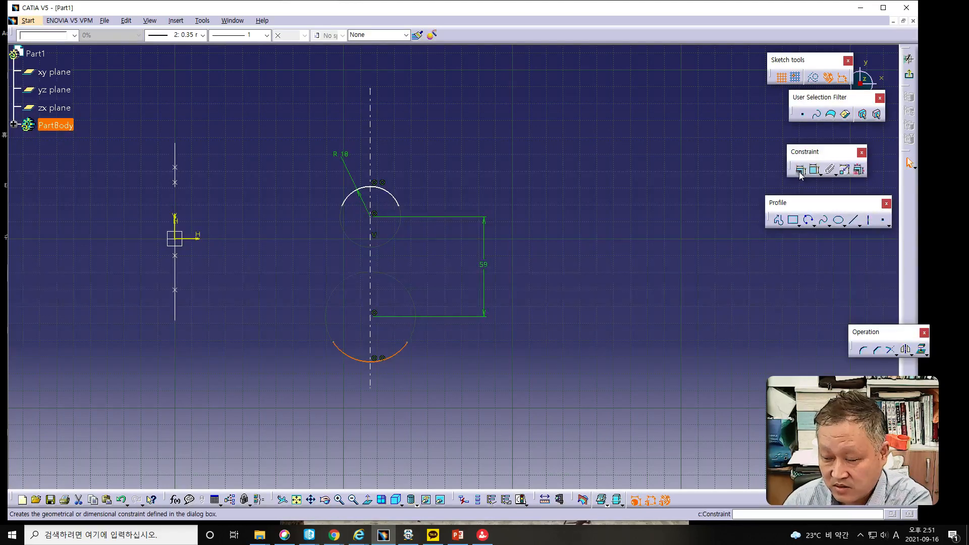
click(813, 171)
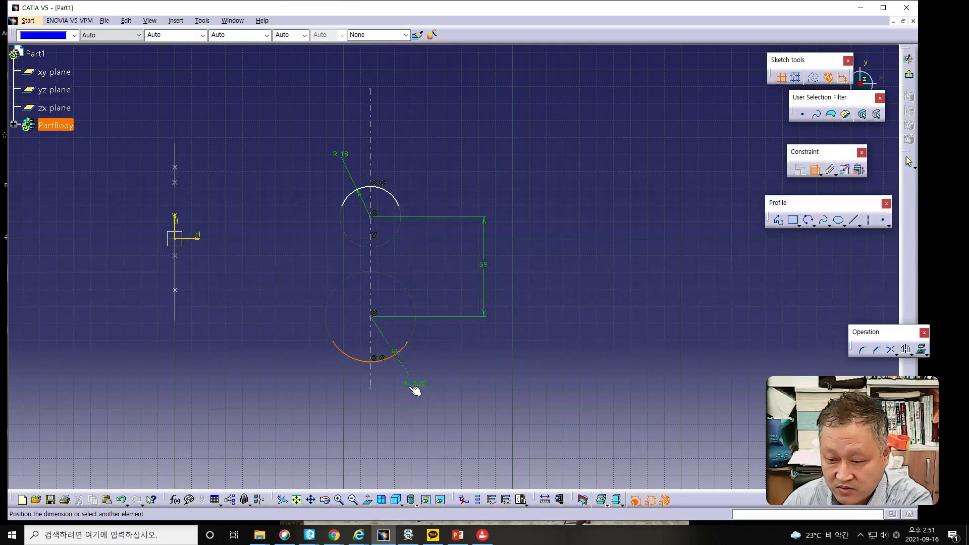
click(407, 385)
click(409, 385)
double_click(408, 385)
text(18)
key(Return)
click(501, 386)
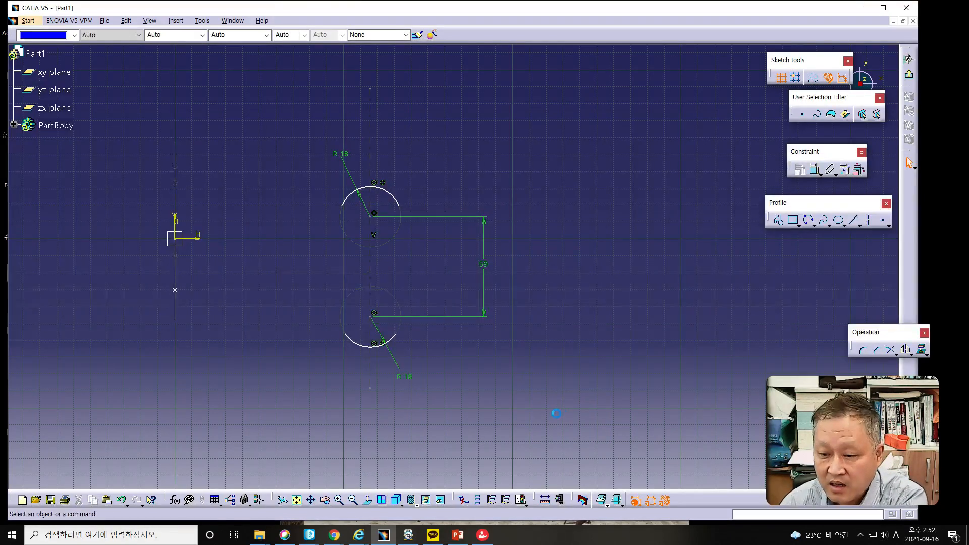
Draw an outward-bulging three-point arc joining the left ends of the upper and lower arcs
click(807, 225)
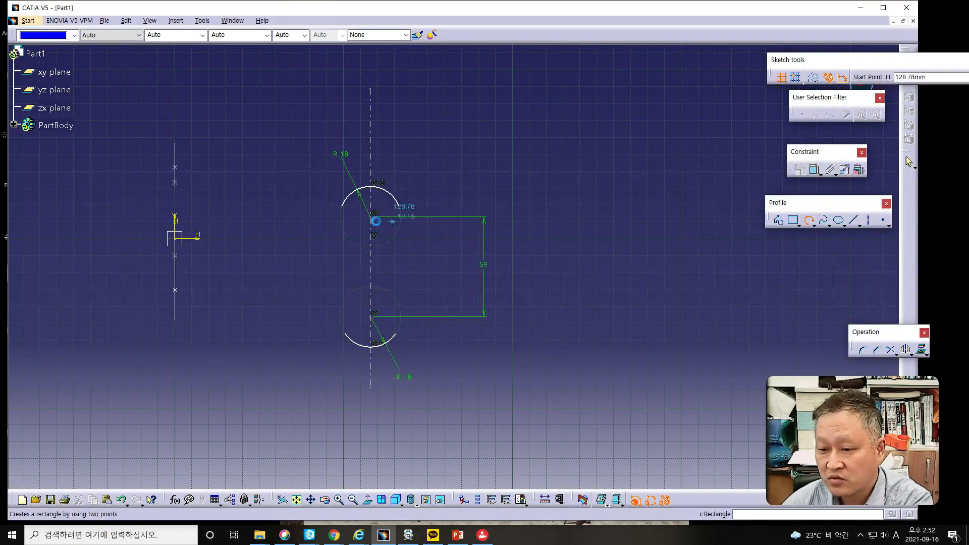
click(342, 209)
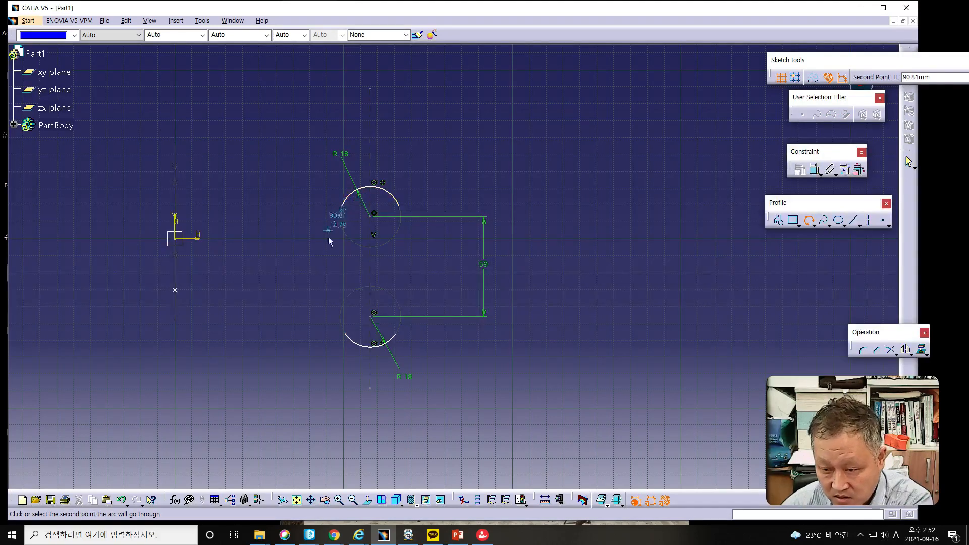
click(346, 333)
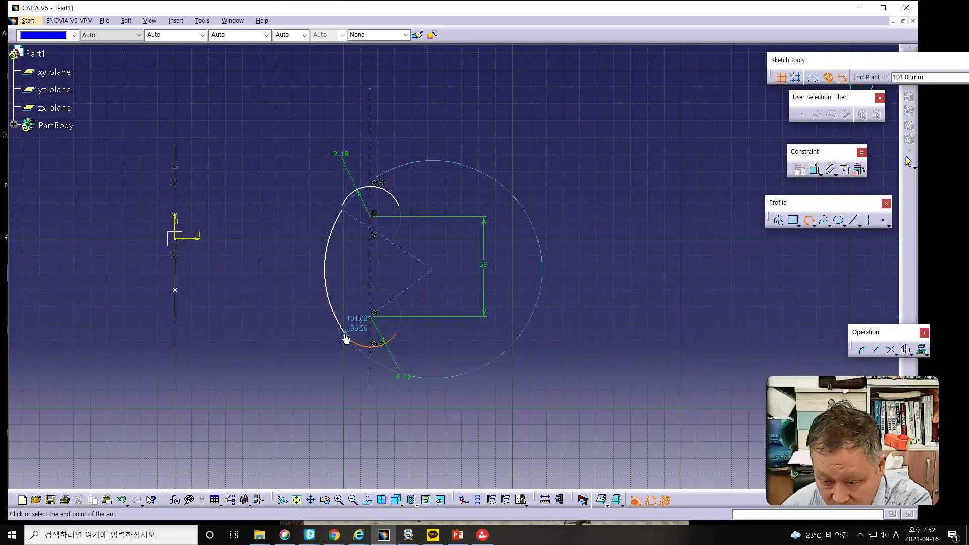
Make the upper endpoint of the left side arc coincident with the left end of the upper arc
click(339, 210)
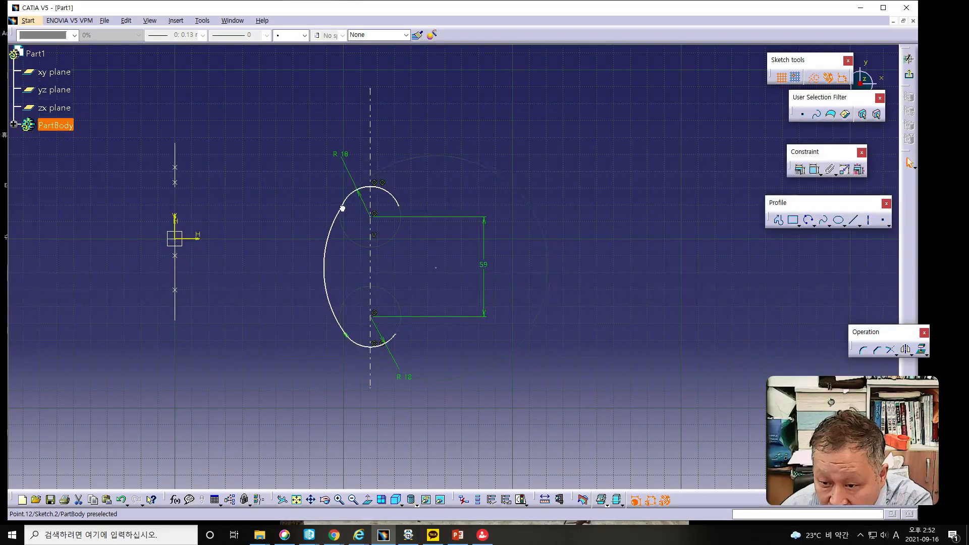
mouse_move(342, 211)
middle_down()
mouse_move(355, 328)
mouse_move(385, 357)
mouse_move(364, 288)
mouse_move(407, 329)
mouse_move(354, 281)
mouse_move(125, 220)
middle_up()
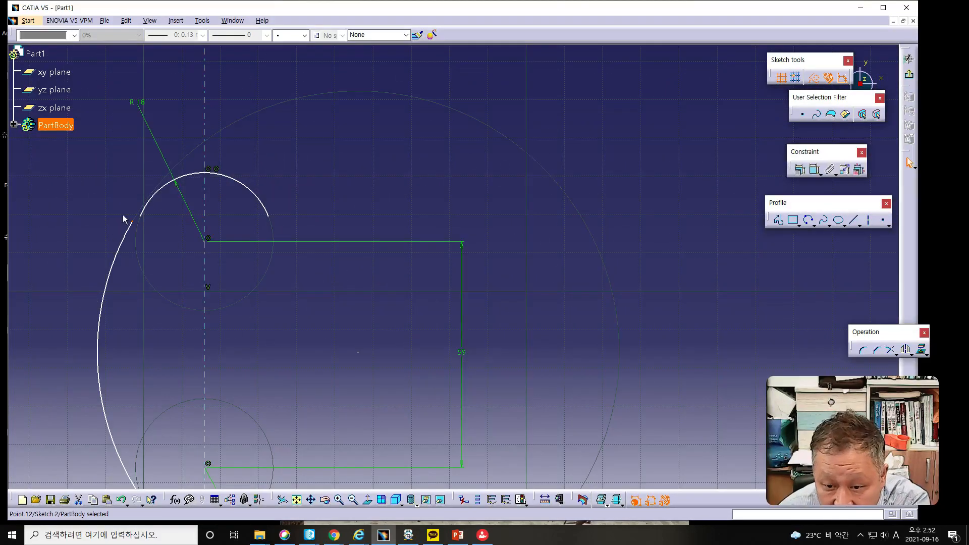
click(142, 216)
click(799, 169)
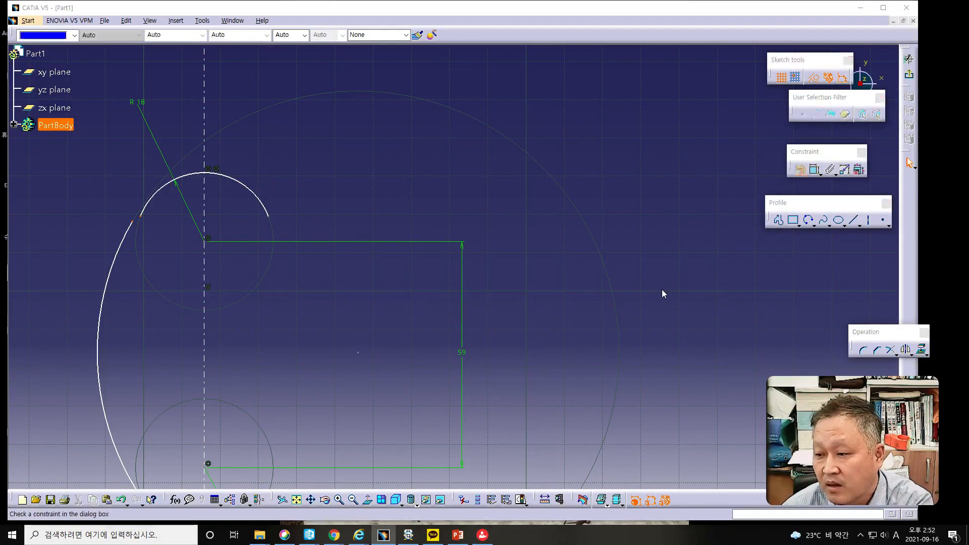
click(710, 133)
click(705, 231)
Draw an outward-bulging three-point arc joining the right ends of the upper and lower arcs
middle_drag(562, 360, 570, 298)
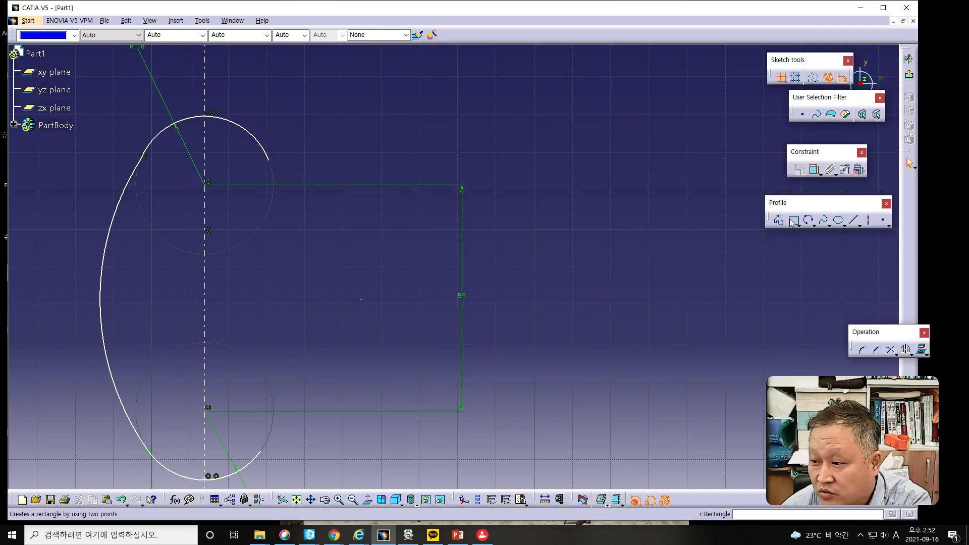
click(809, 222)
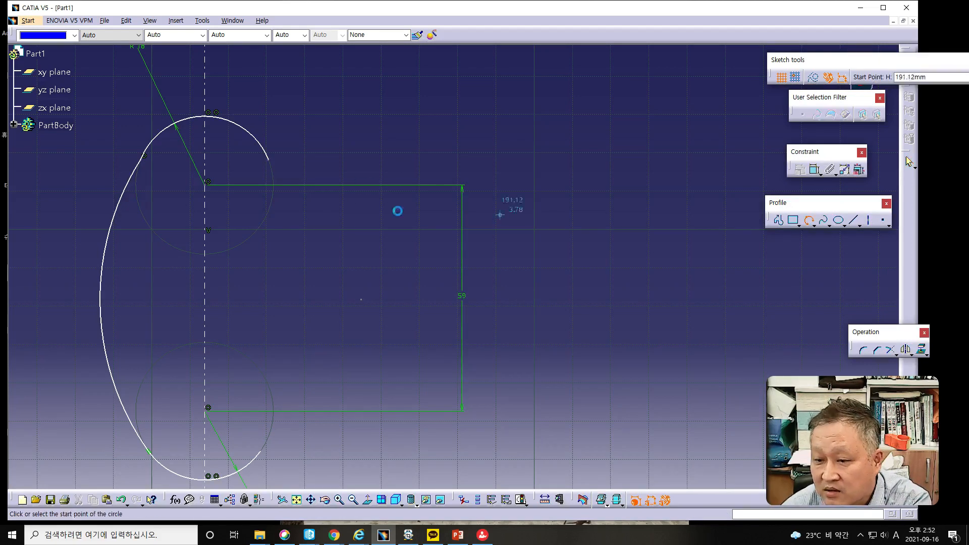
click(266, 158)
click(322, 297)
click(263, 453)
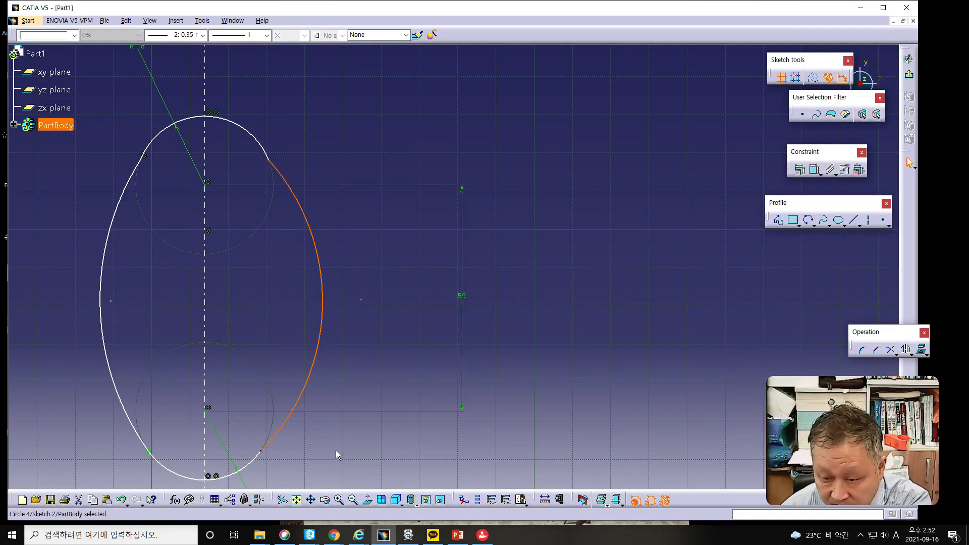
Make the left side arc tangent to the upper arc
click(120, 225)
ctrl+click(163, 131)
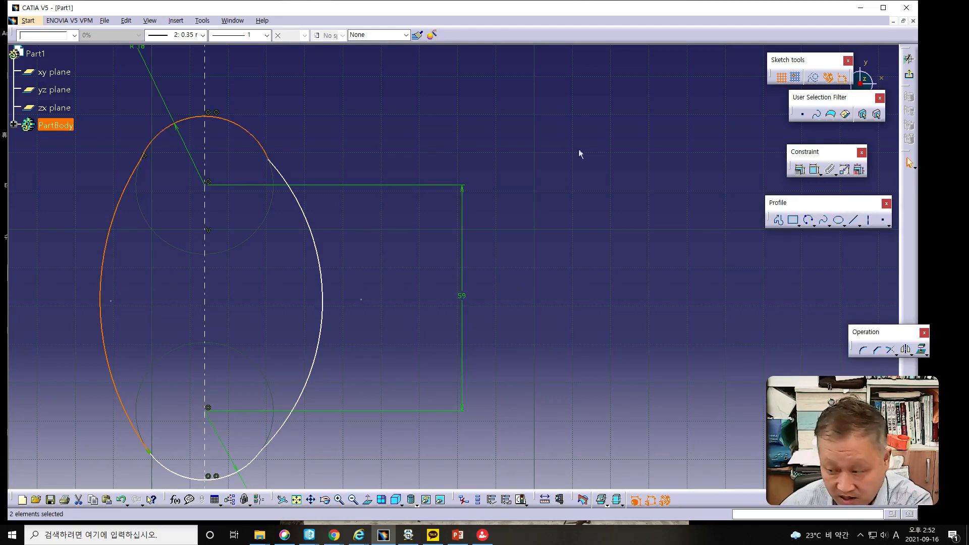
click(812, 170)
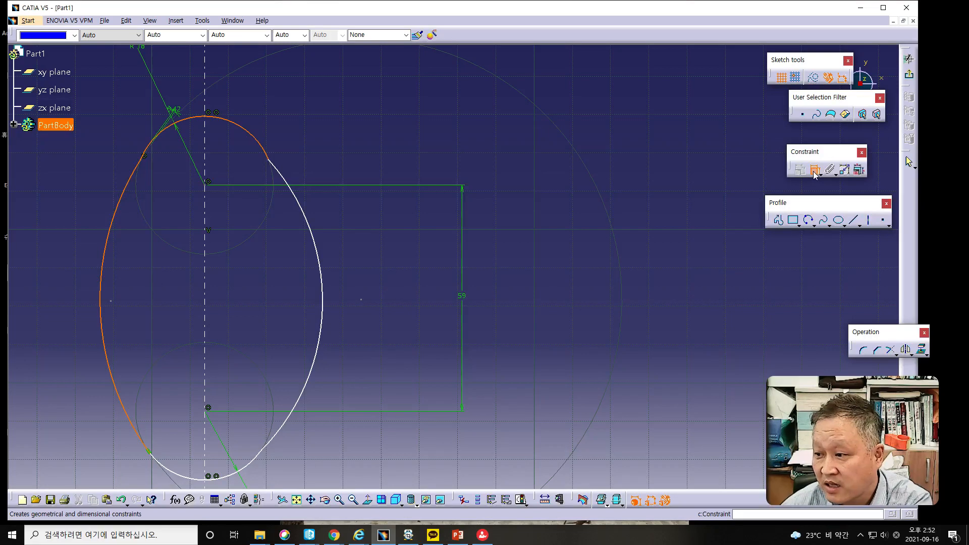
key(Escape)
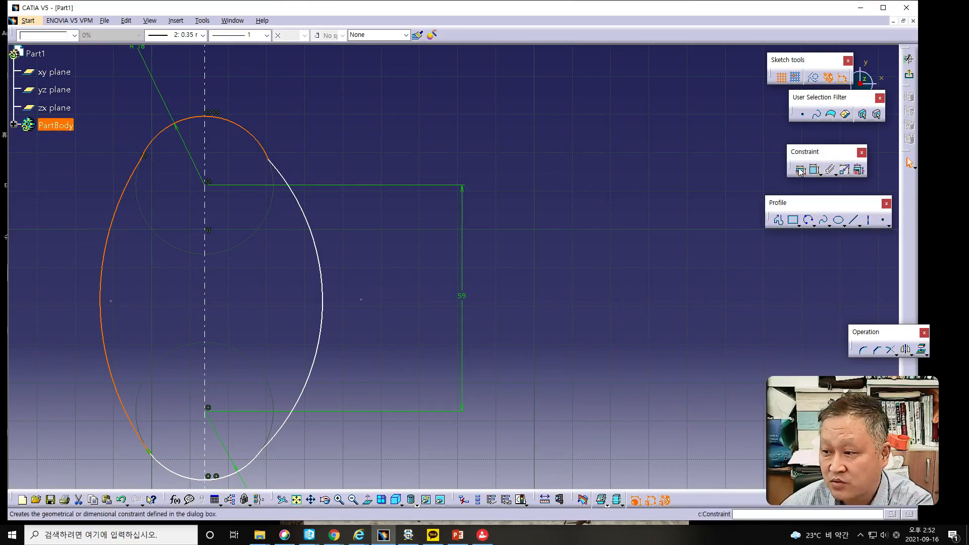
click(800, 171)
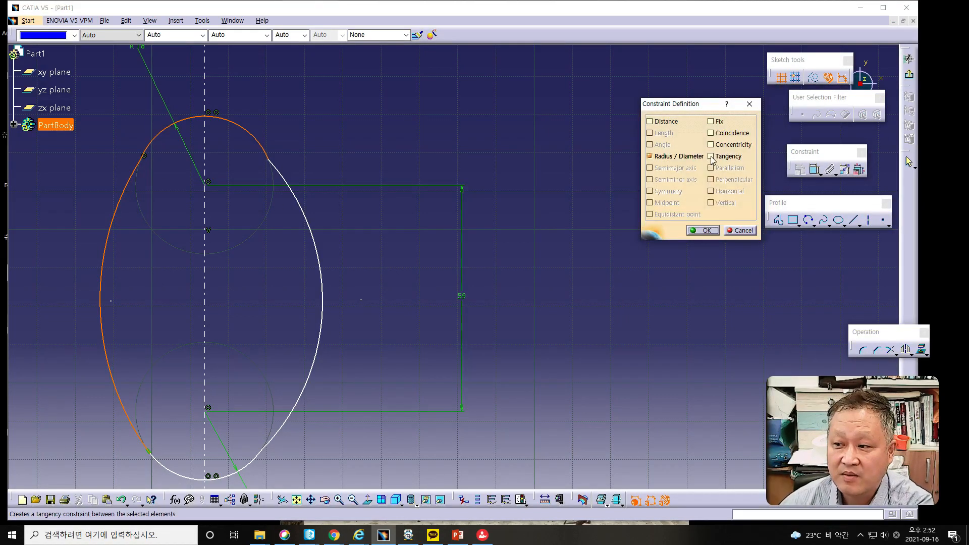
click(711, 157)
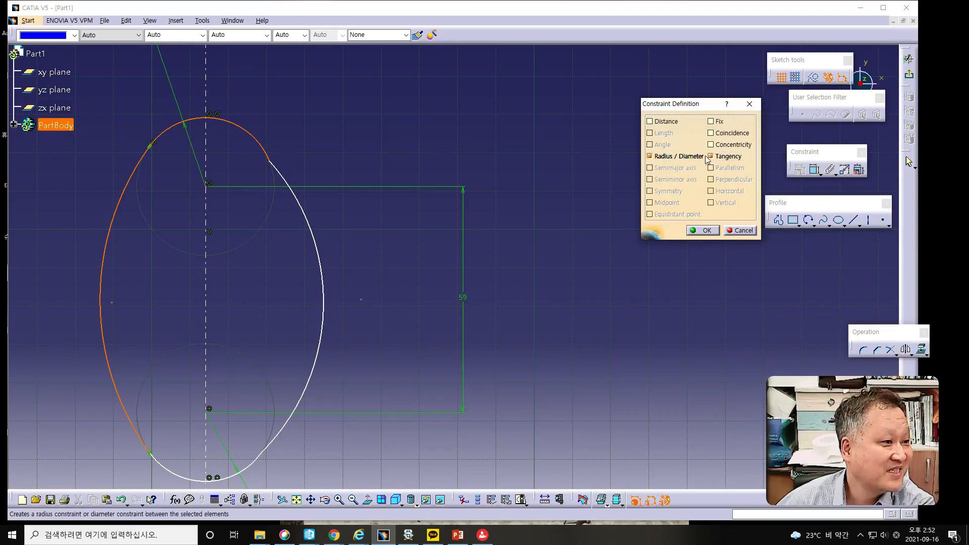
click(701, 231)
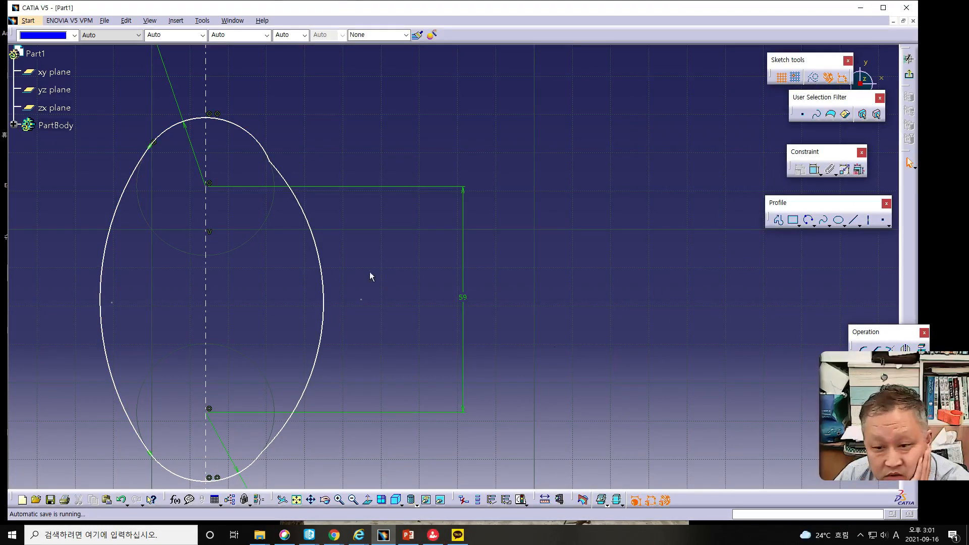
Make the right side arc tangent to the upper arc
click(266, 153)
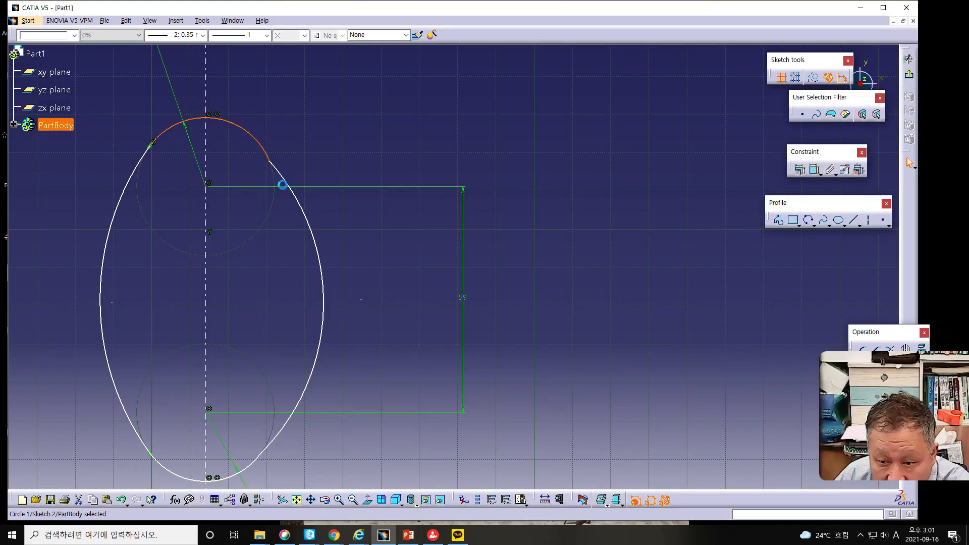
ctrl+click(303, 206)
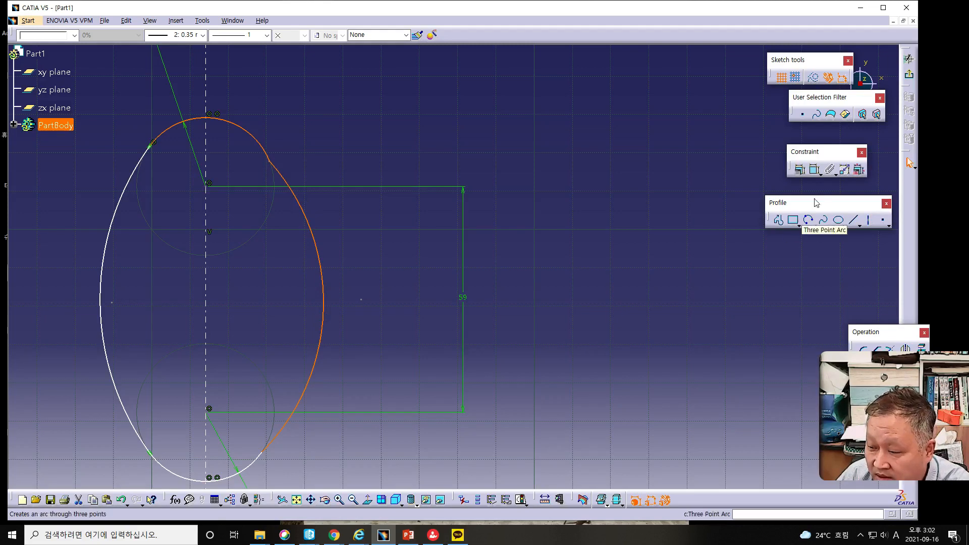
click(800, 171)
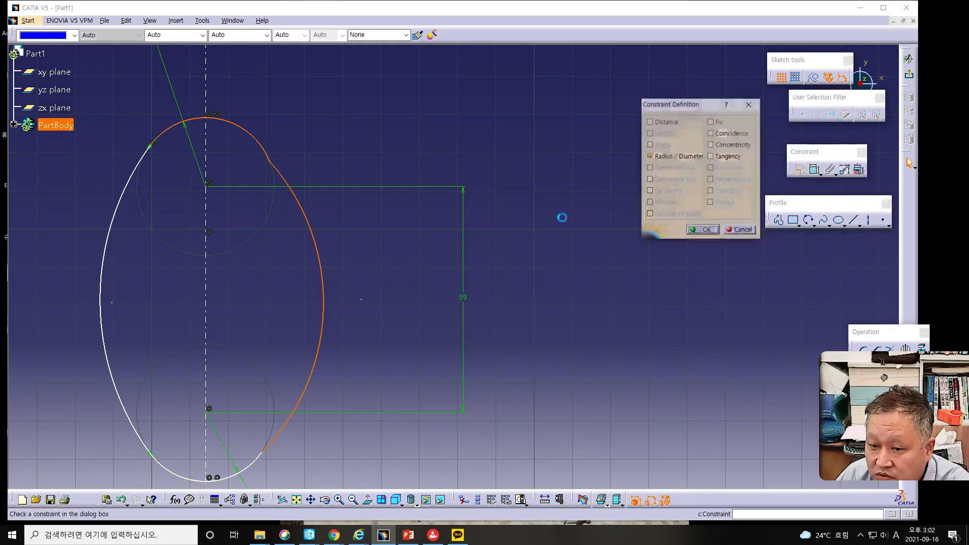
click(712, 157)
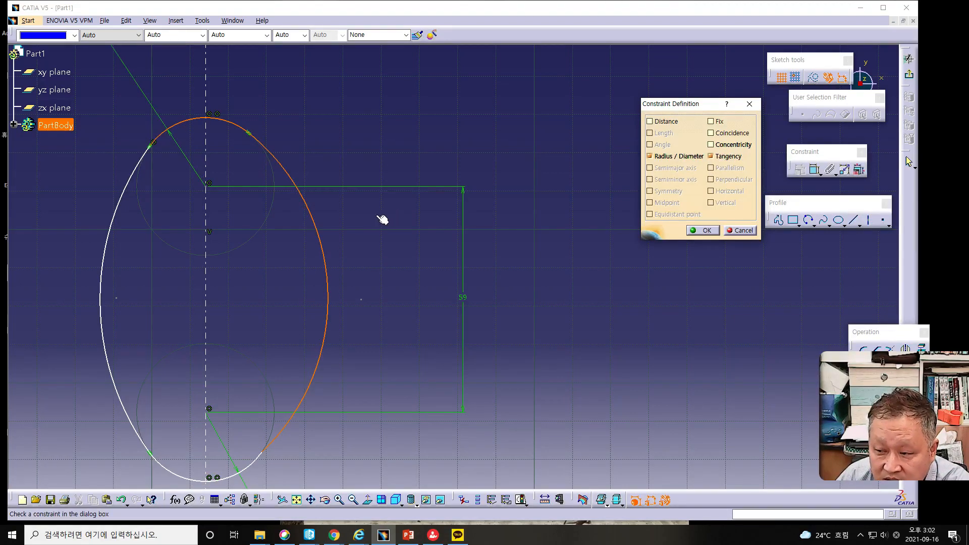
click(702, 231)
Make the right side arc tangent to the lower arc
click(256, 462)
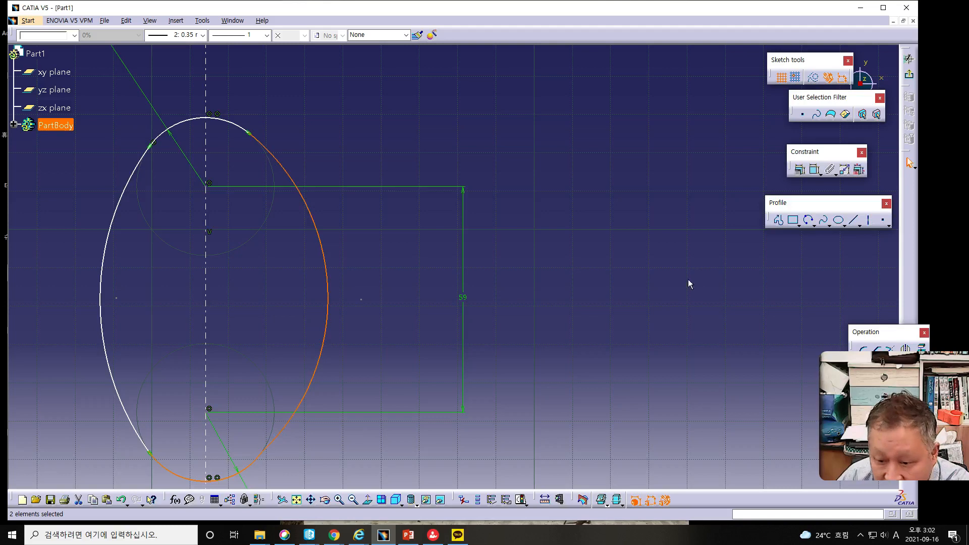
click(800, 170)
click(711, 156)
click(703, 230)
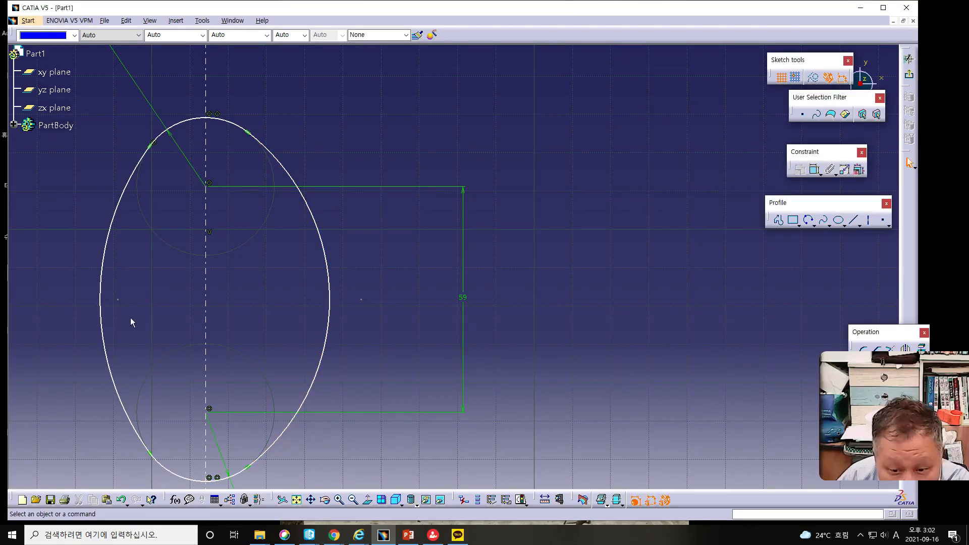
Add a radius dimension to the left side arc and set it to 125 mm
click(102, 319)
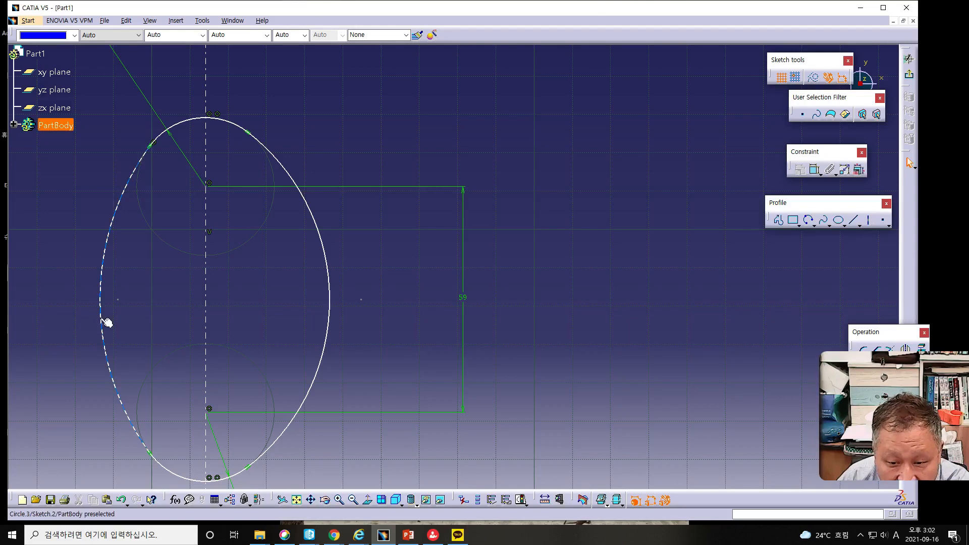
click(813, 170)
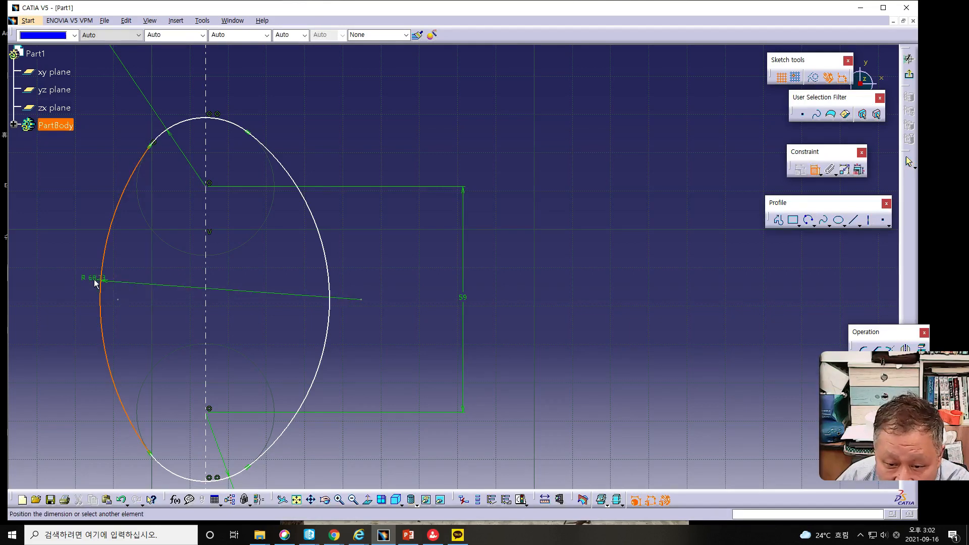
click(77, 279)
double_click(80, 282)
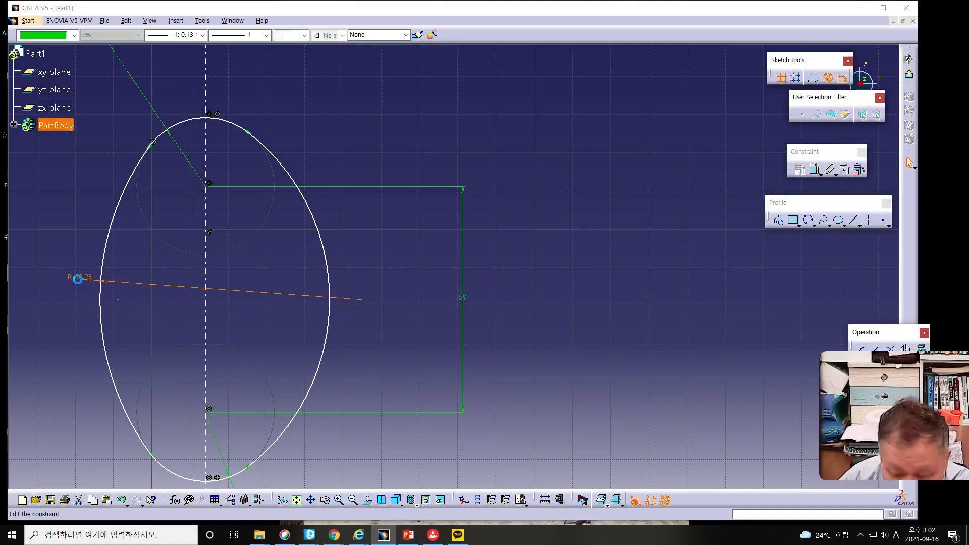
text(125)
key(Return)
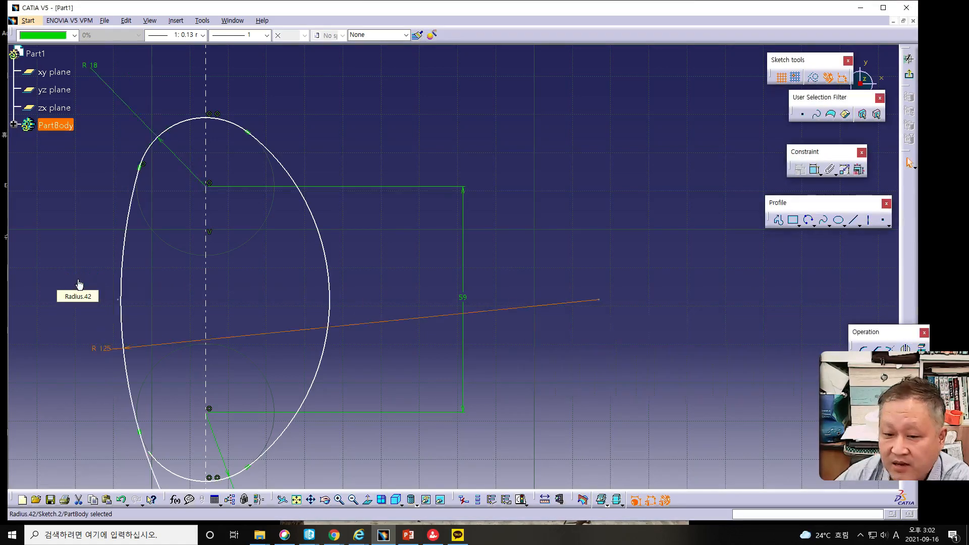
Add a radius dimension to the right side arc and set it to 125 mm
click(329, 313)
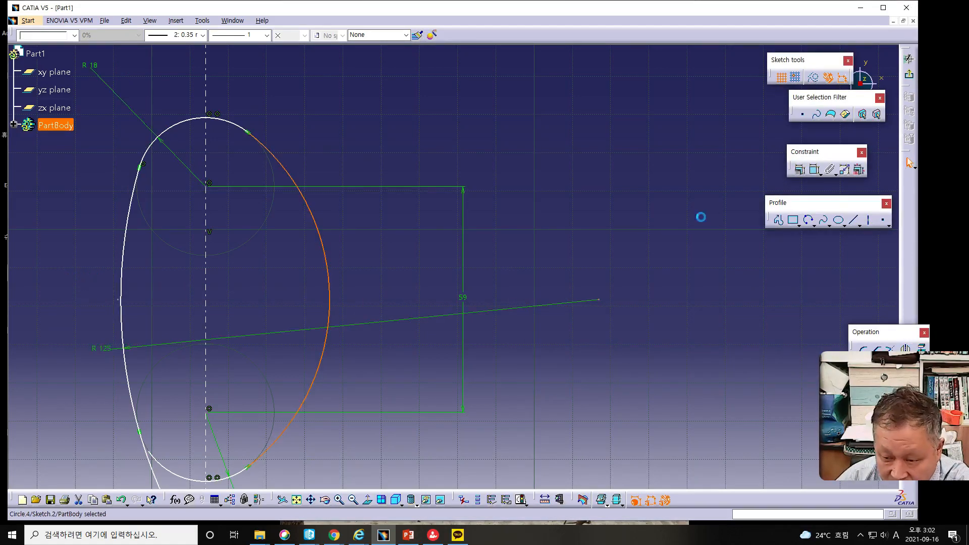
click(813, 170)
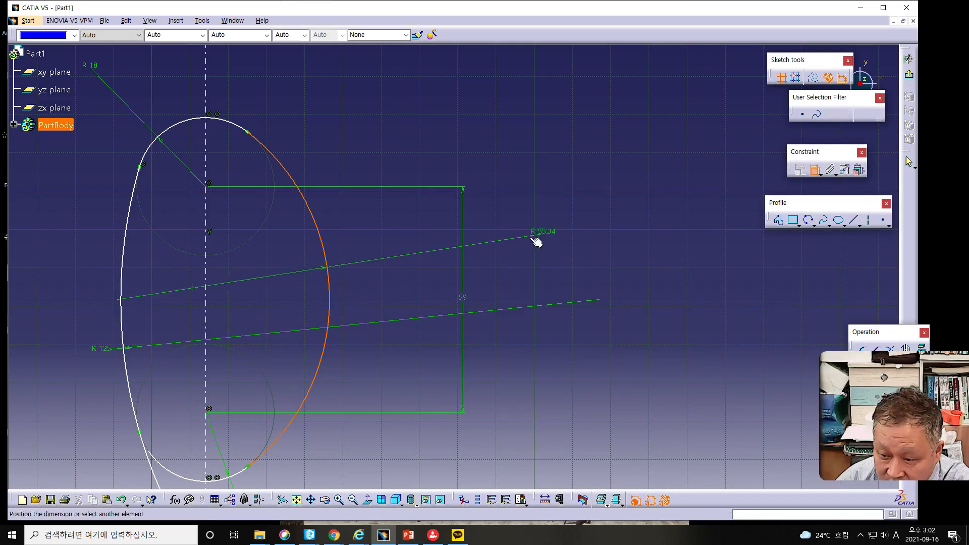
click(526, 238)
double_click(528, 243)
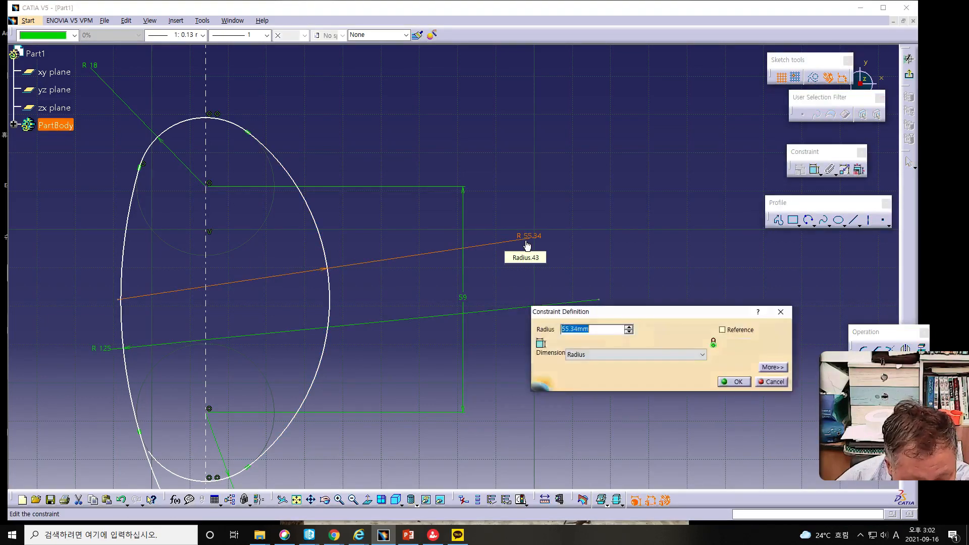
text(125)
key(Return)
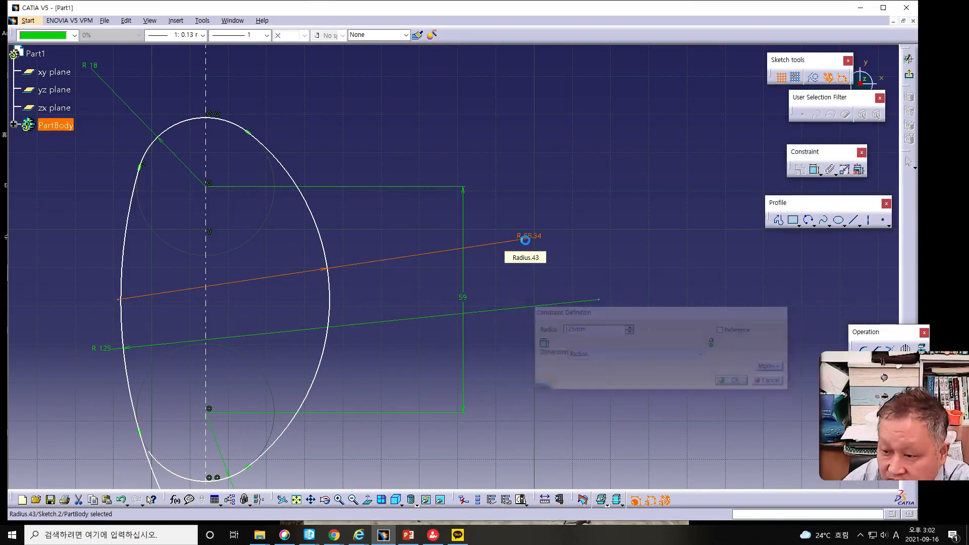
click(687, 238)
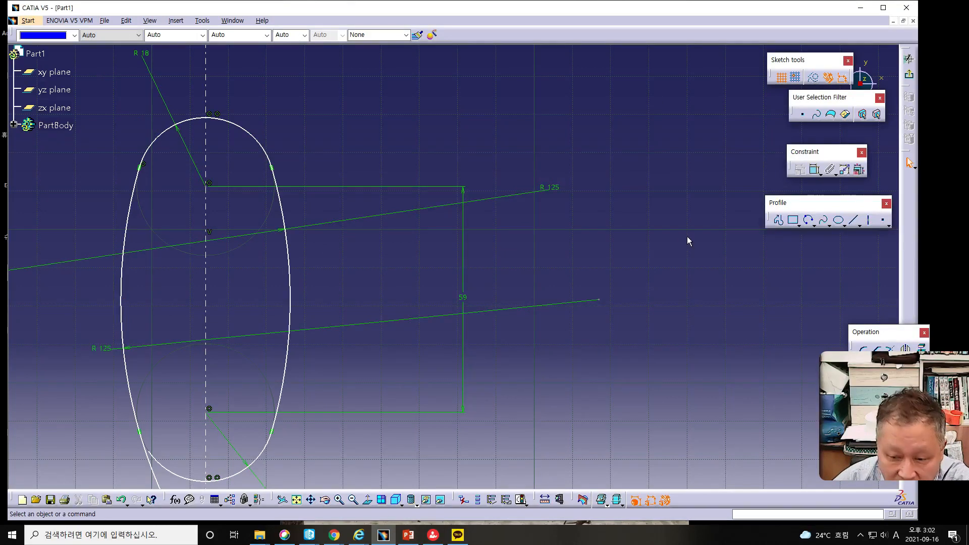
Pull the overshooting lower end of the left side arc back up close to the open left end of the lower arc
mouse_move(406, 458)
middle_down()
mouse_move(442, 387)
mouse_move(439, 326)
middle_up()
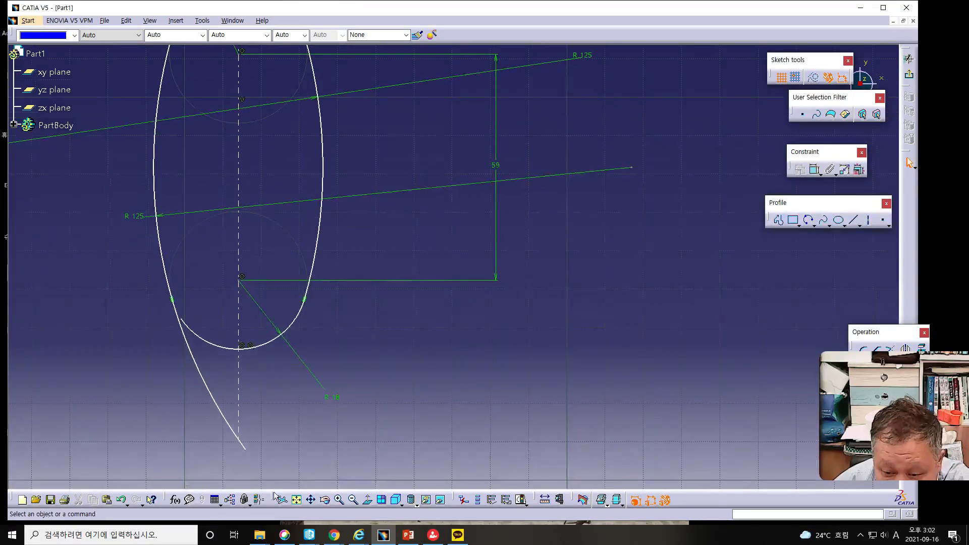
click(246, 449)
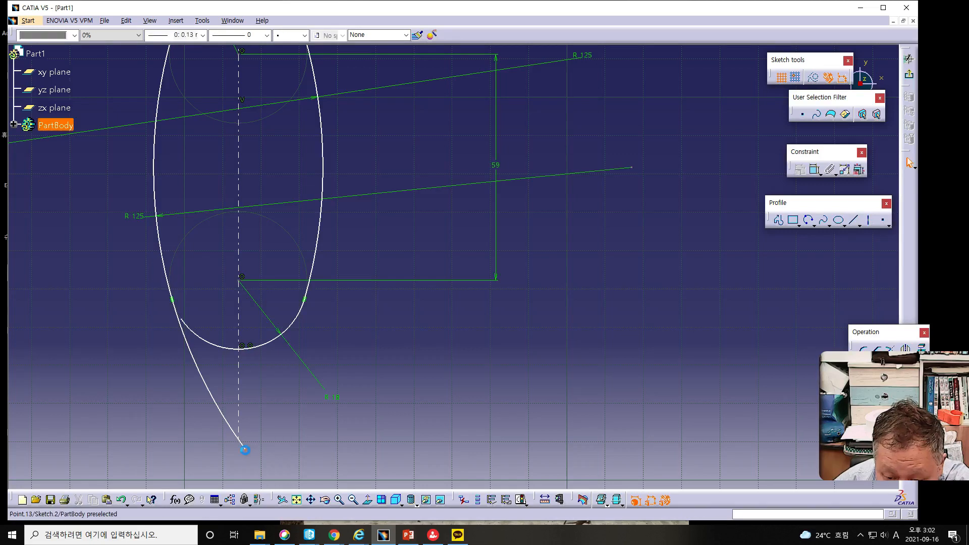
ctrl+click(187, 325)
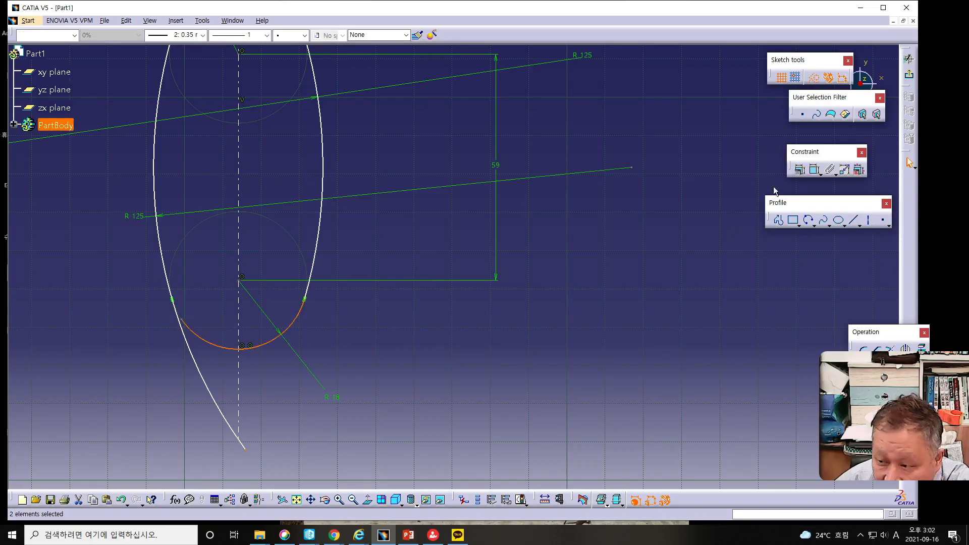
ctrl+click(182, 320)
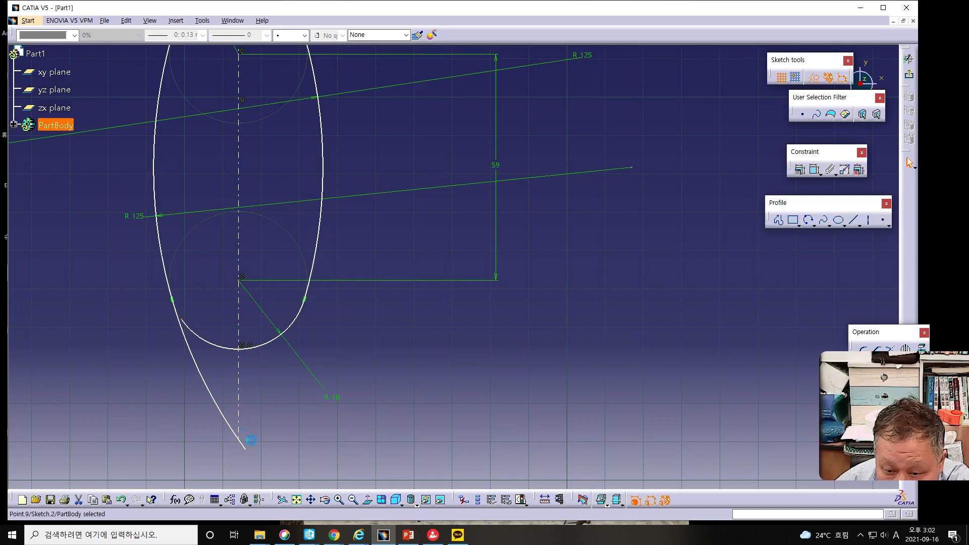
click(250, 454)
mouse_move(251, 454)
middle_down()
mouse_move(210, 391)
mouse_move(195, 318)
mouse_move(172, 358)
mouse_move(177, 372)
mouse_move(249, 372)
mouse_move(420, 508)
mouse_move(393, 427)
middle_up()
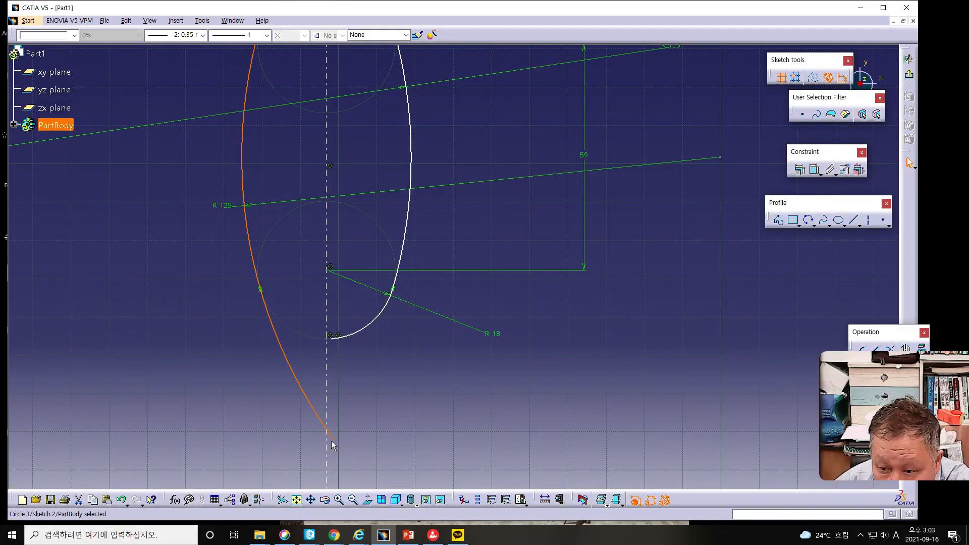
click(362, 331)
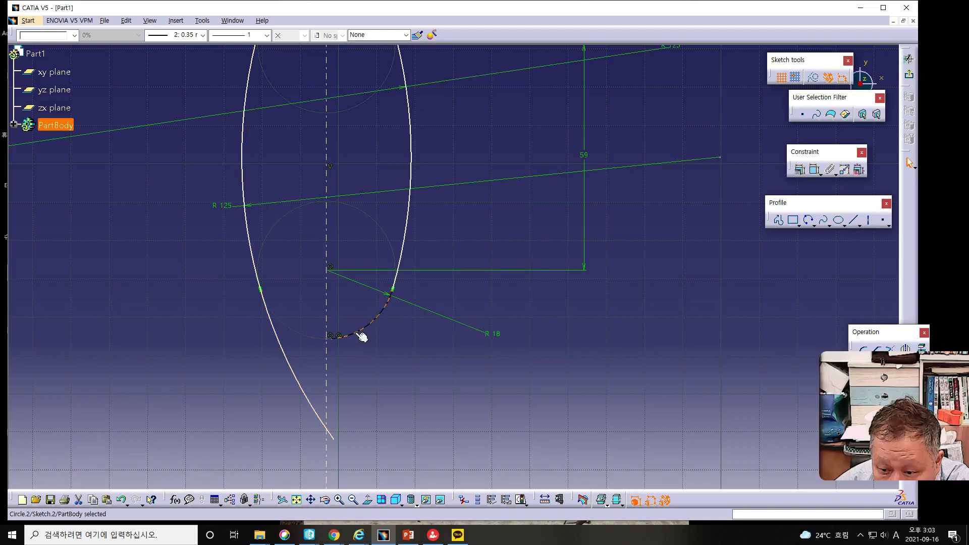
click(282, 355)
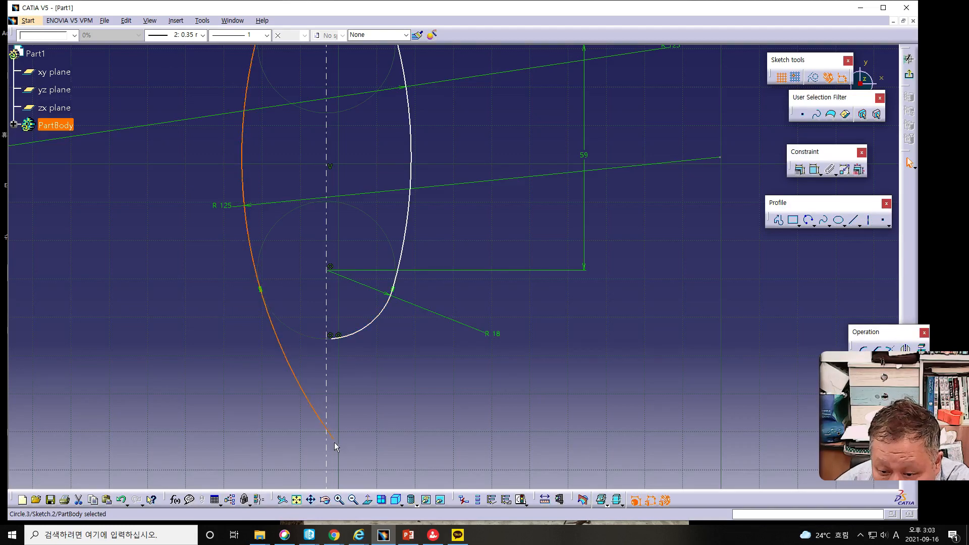
mouse_move(335, 440)
mouse_down()
mouse_move(335, 304)
mouse_move(346, 287)
mouse_up()
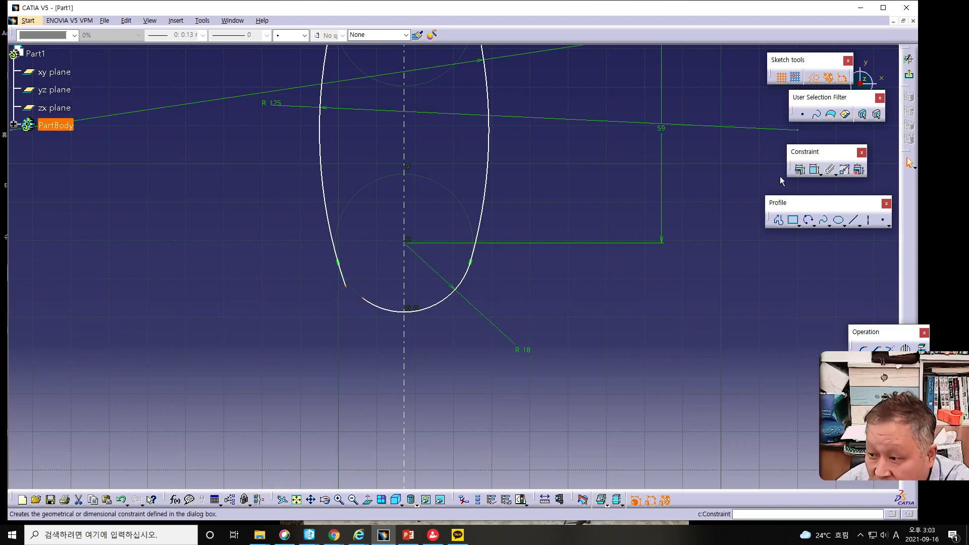
Make the lower endpoint of the left side arc coincident with the left endpoint of the lower arc
click(800, 170)
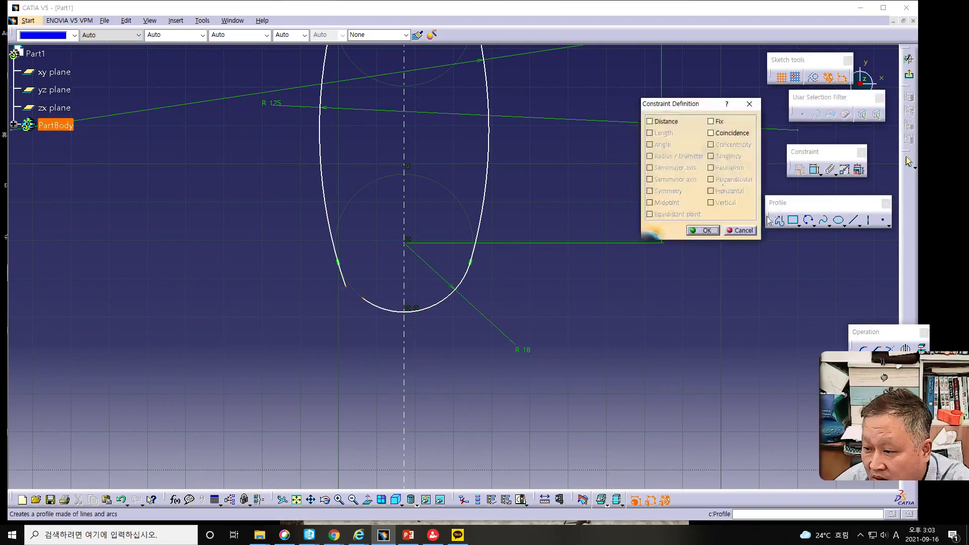
click(710, 133)
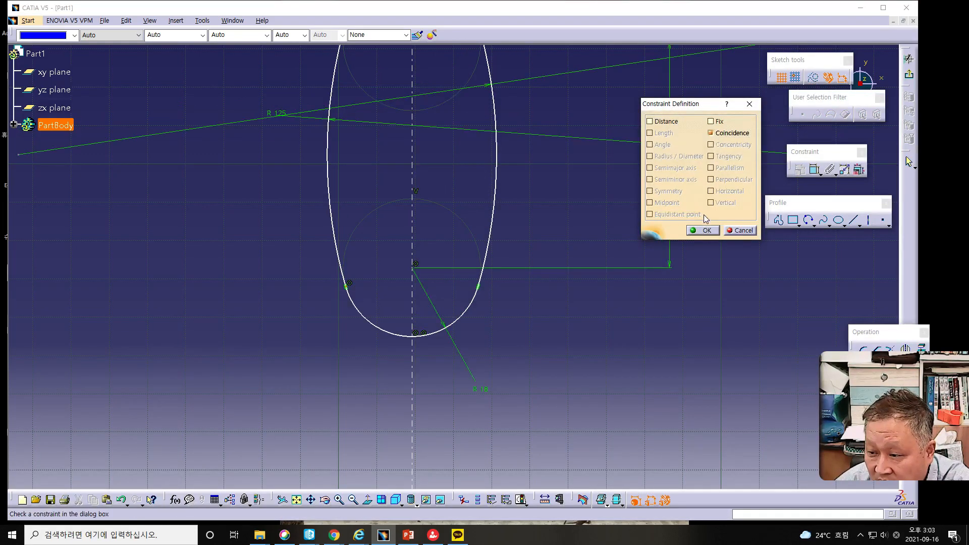
click(703, 231)
Run Sketch Analysis on the oval section and select its implicit profile to check whether it is closed
mouse_move(548, 324)
middle_down()
mouse_move(563, 365)
mouse_move(551, 399)
middle_up()
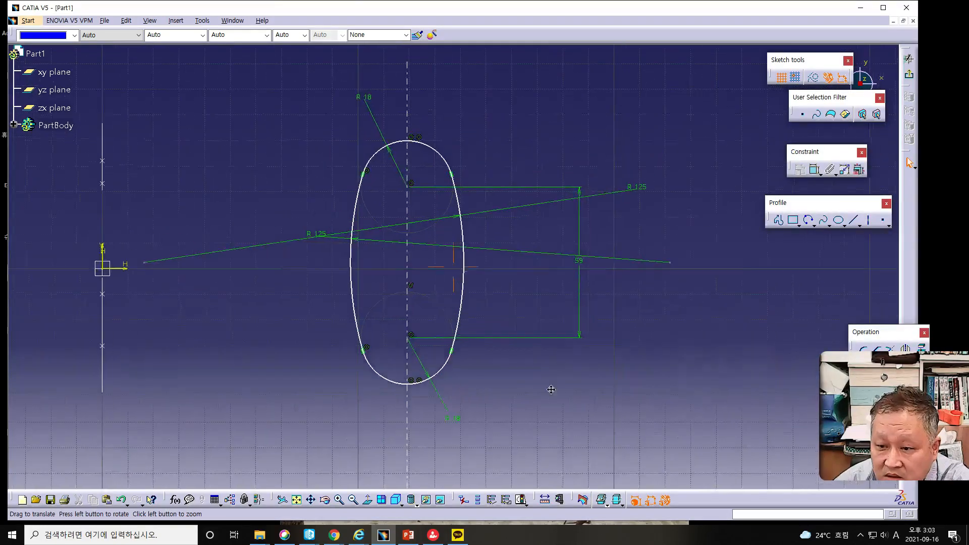
click(207, 22)
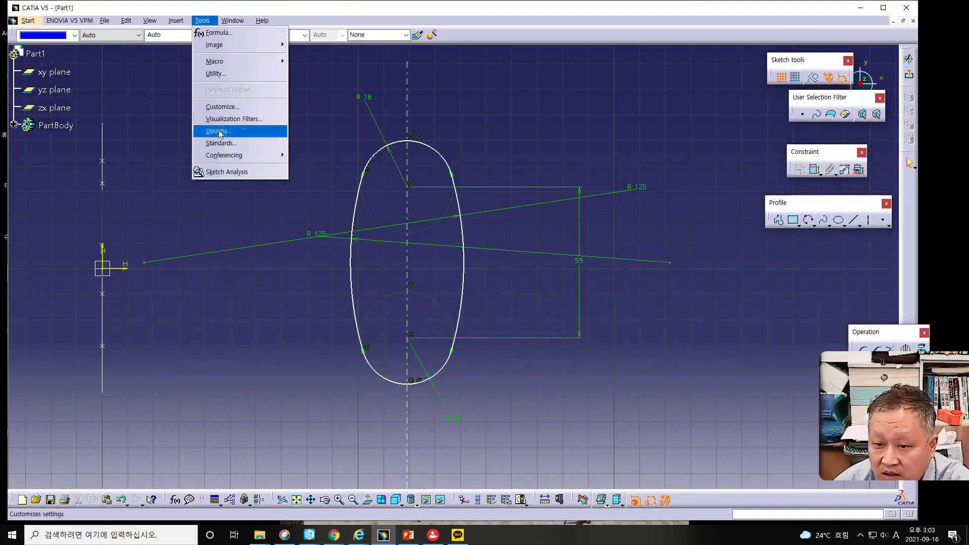
click(224, 172)
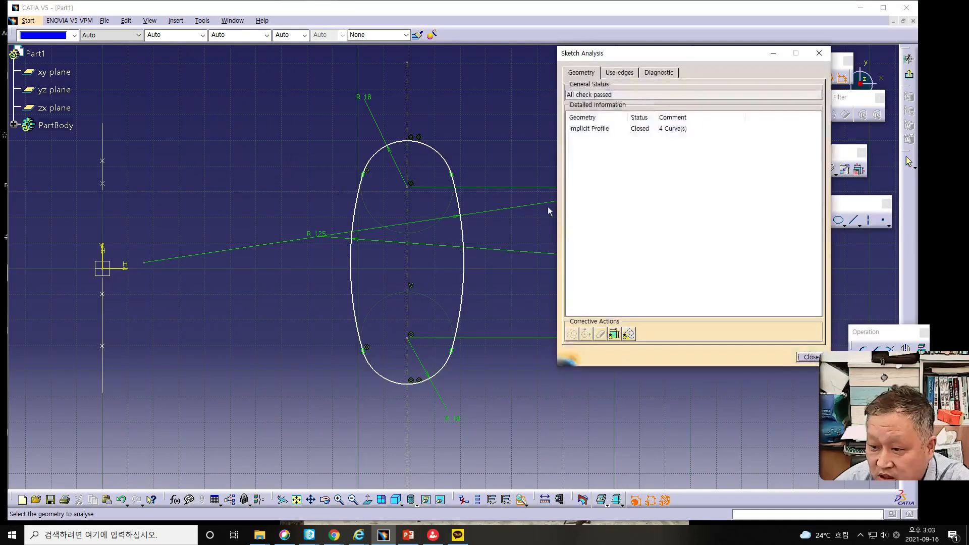
click(597, 130)
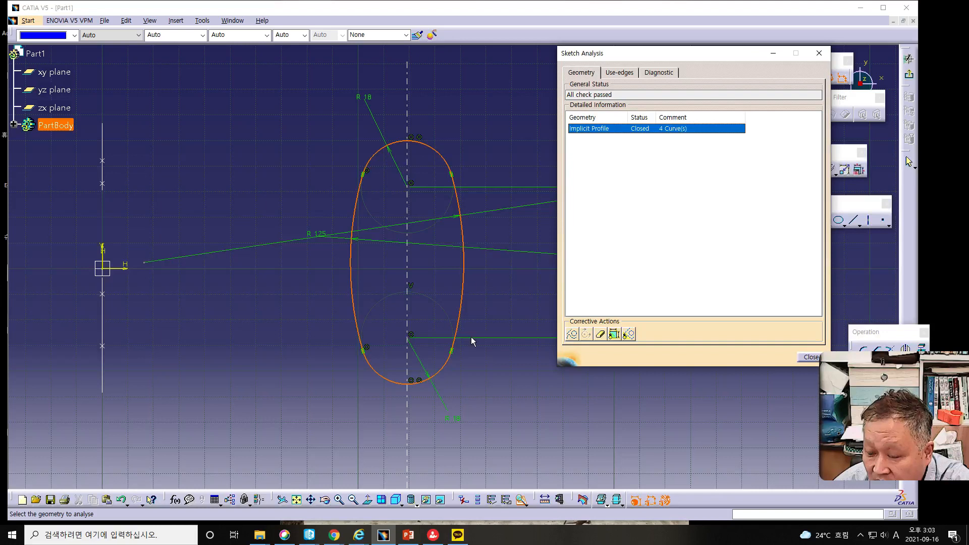
Close the sketch analysis and shift the oval section slightly downward by its right side arc
click(809, 357)
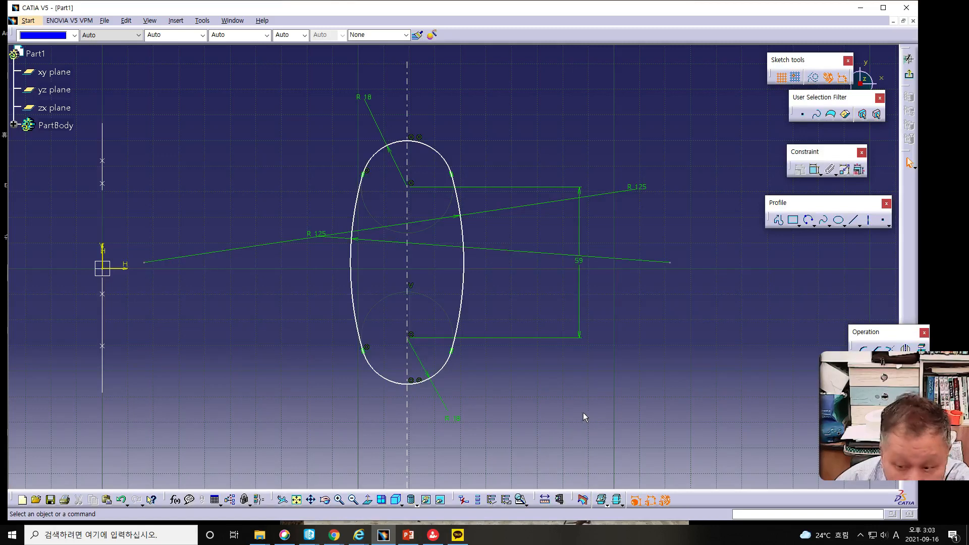
drag(463, 292, 463, 321)
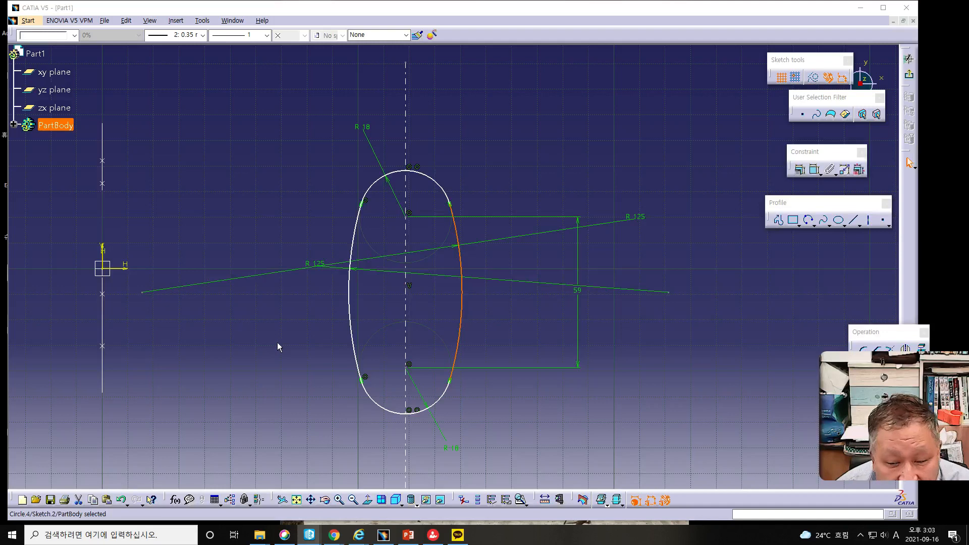
middle_drag(288, 341, 273, 346)
middle_drag(346, 284, 299, 286)
click(299, 287)
middle_drag(189, 328, 368, 357)
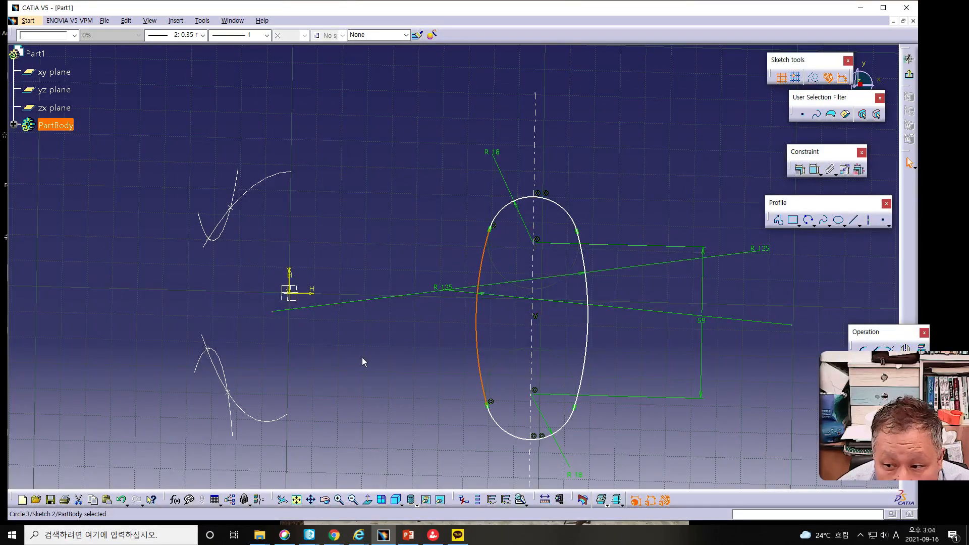
Make the oval section's vertical centre axis coincident with the sketch's vertical reference axis
click(291, 172)
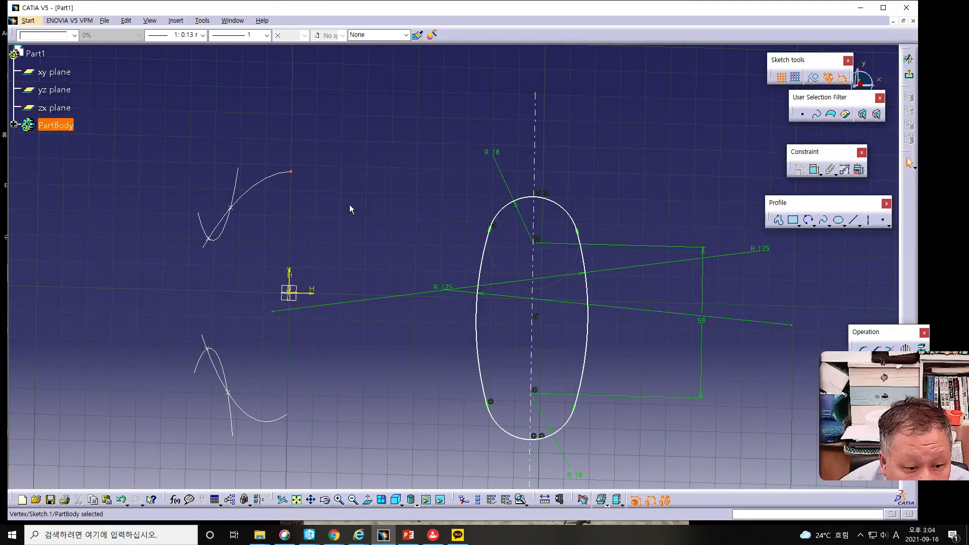
click(358, 222)
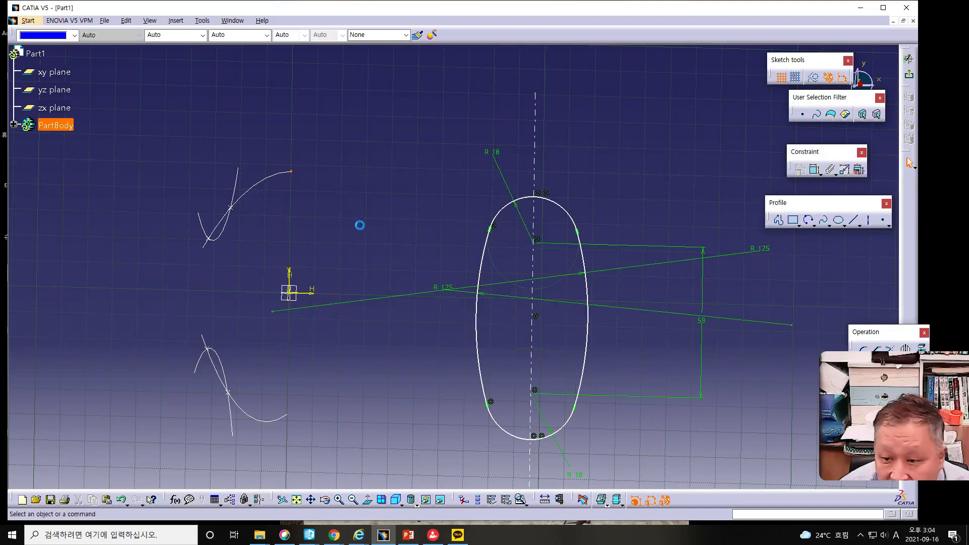
click(289, 280)
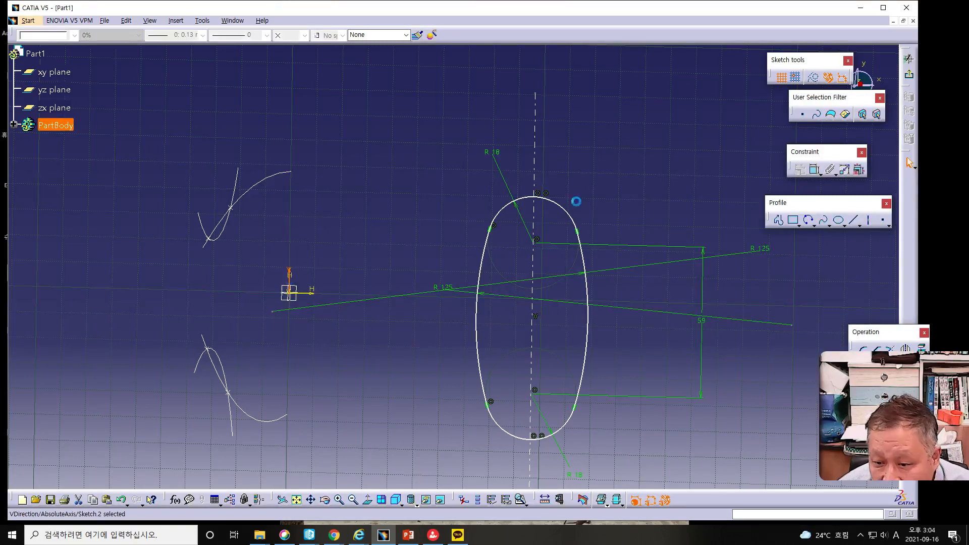
ctrl+click(538, 174)
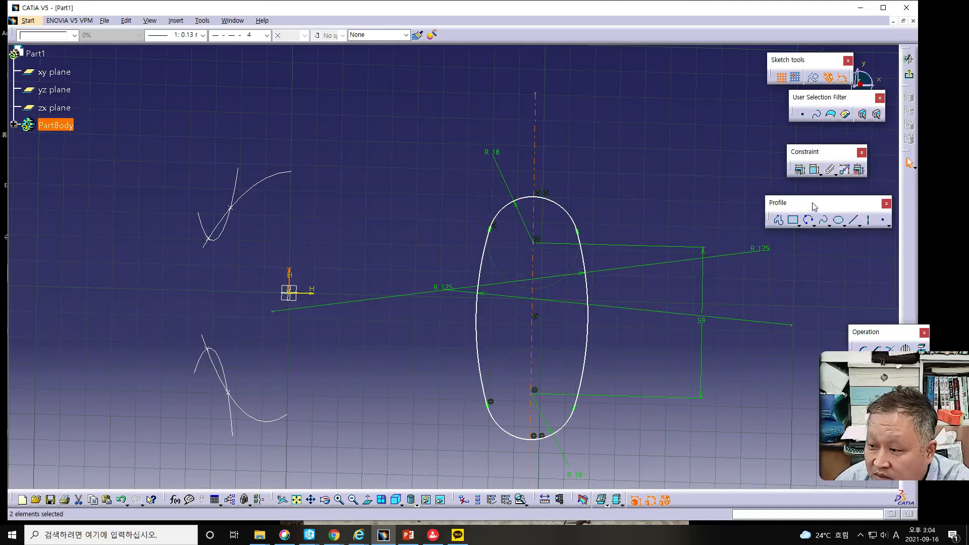
click(814, 170)
click(711, 134)
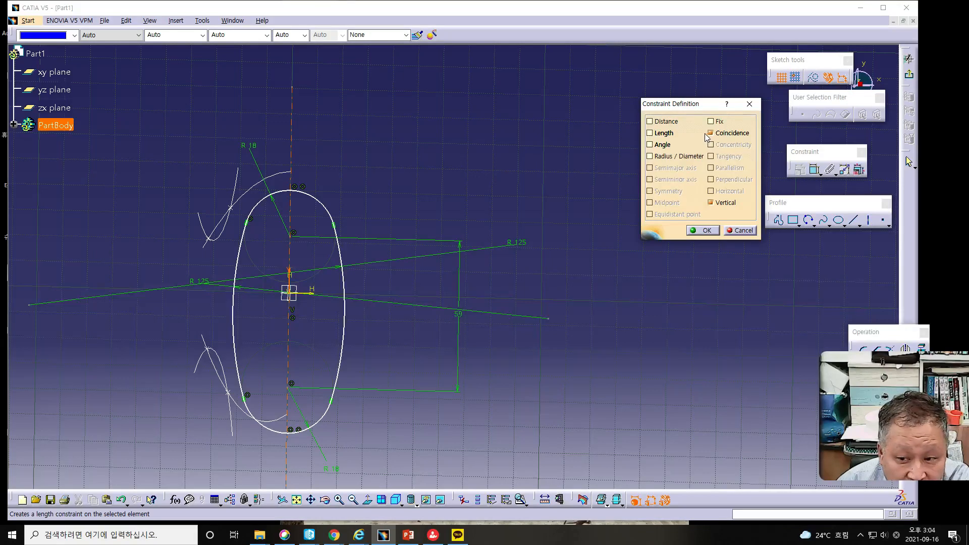
click(700, 232)
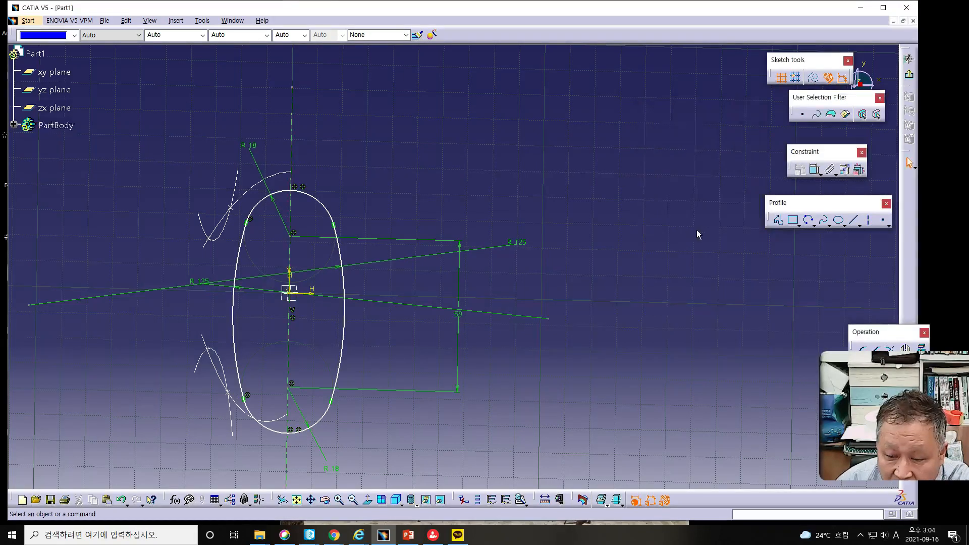
Make the oval's upper R18 arc coincident with the endpoint of the upper extracted profile curve
click(291, 172)
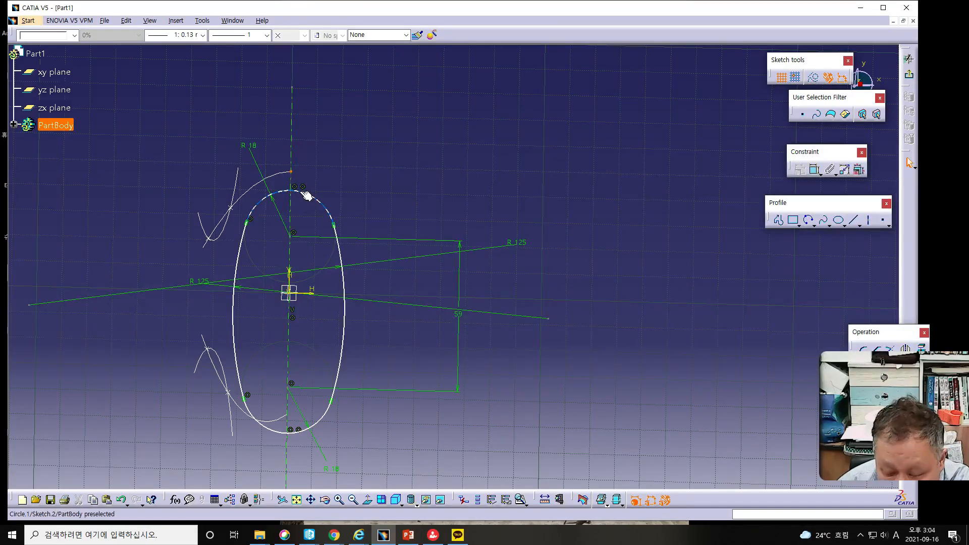
ctrl+click(306, 194)
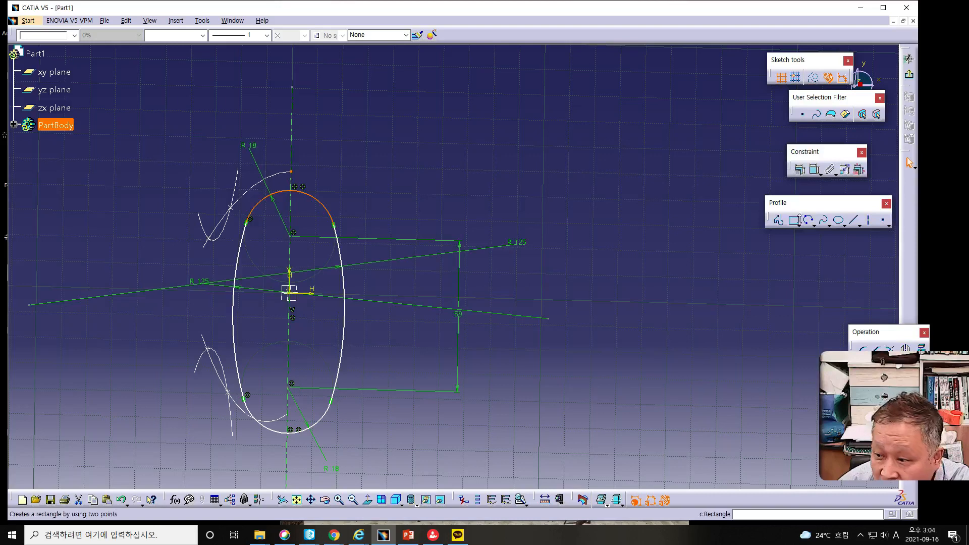
click(799, 169)
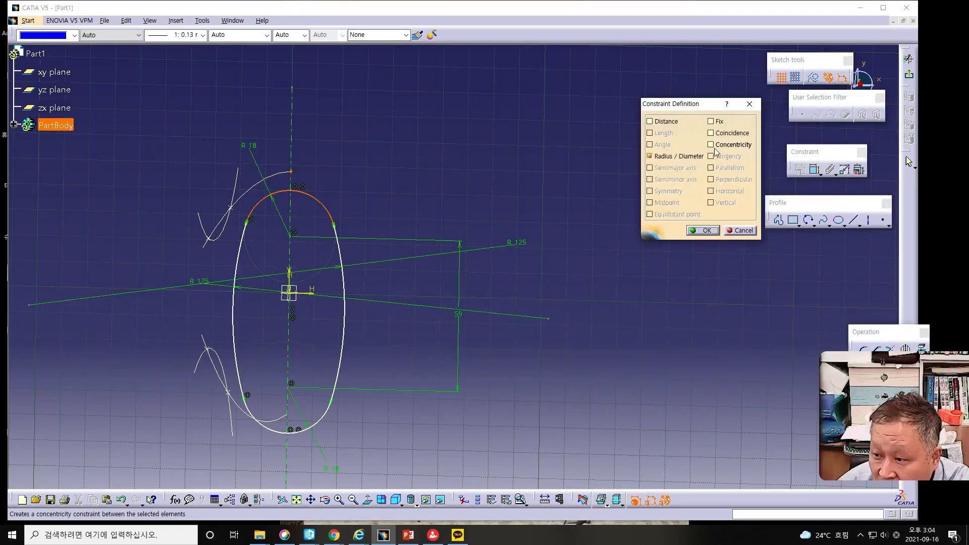
click(710, 134)
click(702, 231)
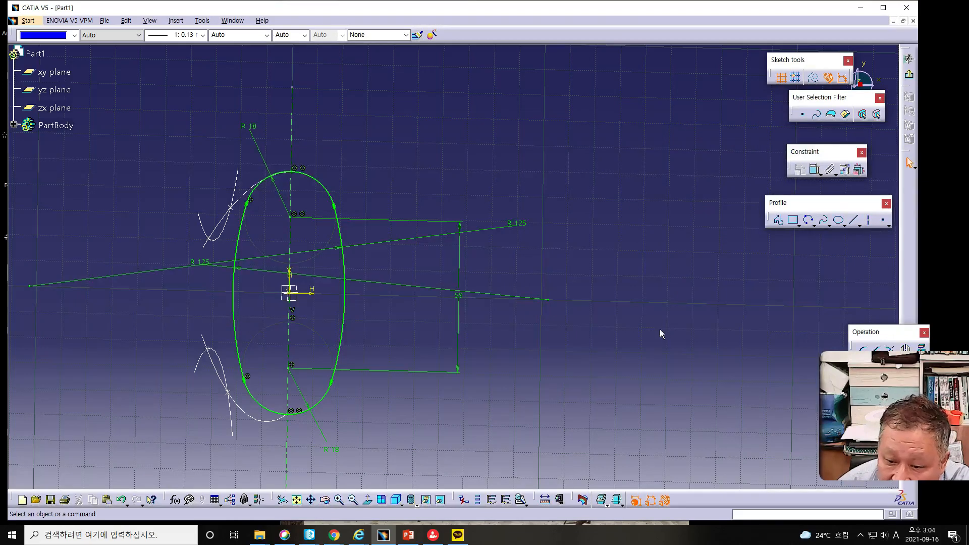
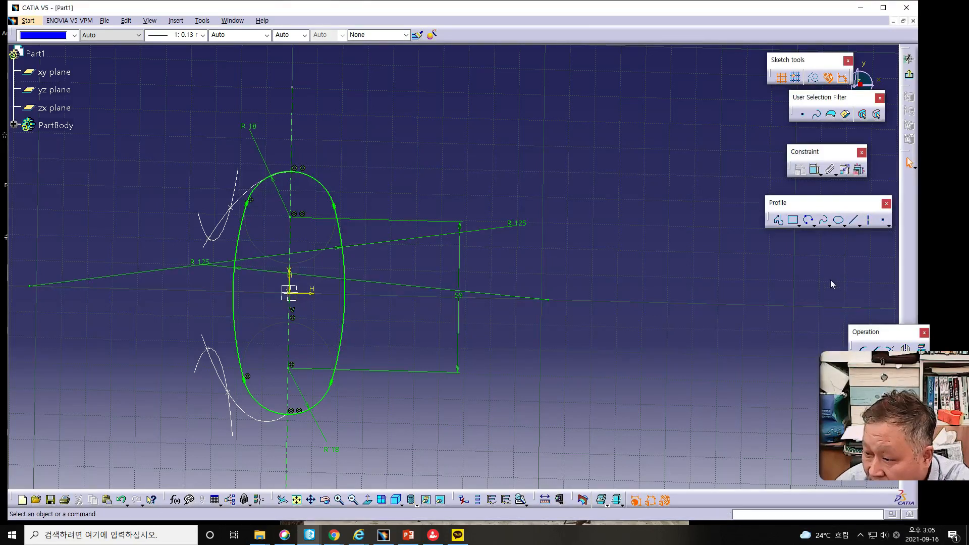
Remove the left R125 side arc of the oval section with Quick Trim
drag(830, 281, 826, 274)
click(845, 296)
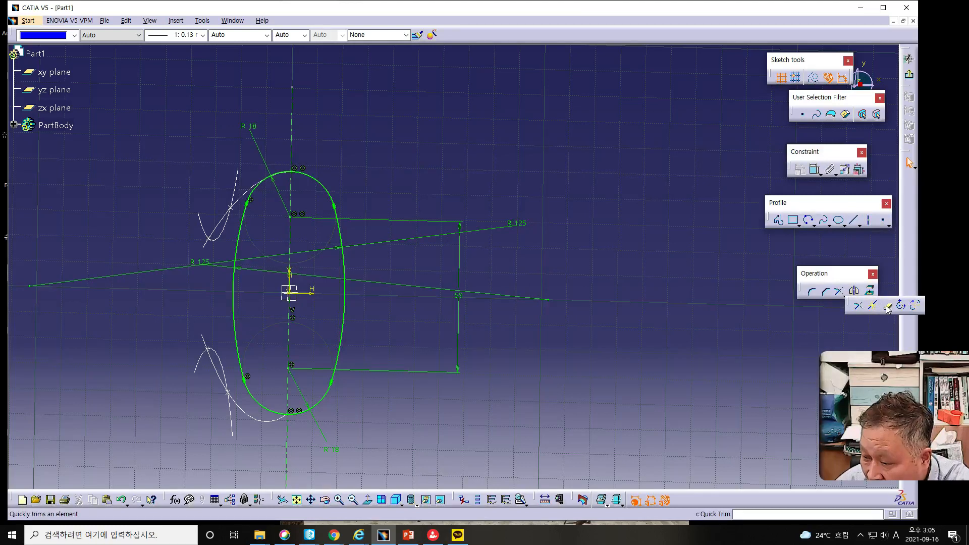
click(887, 307)
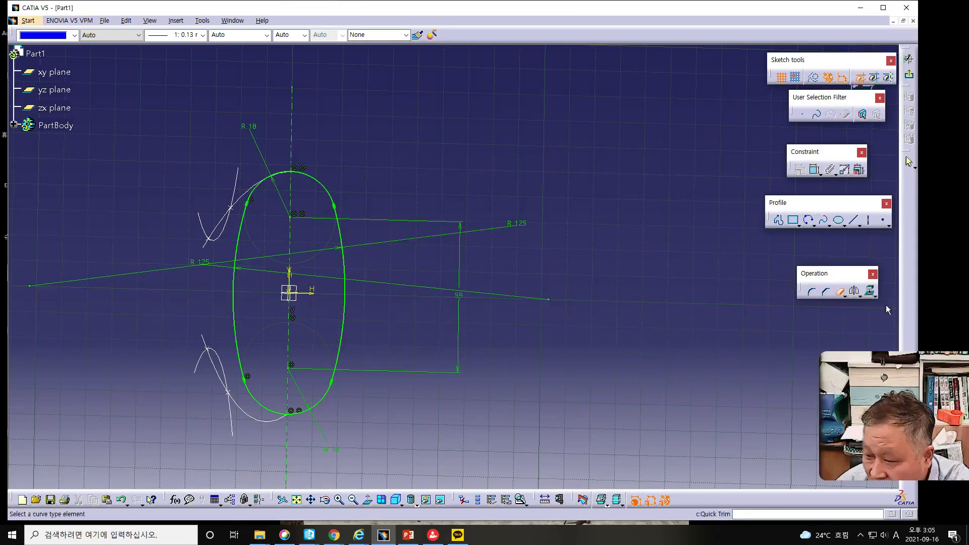
click(237, 235)
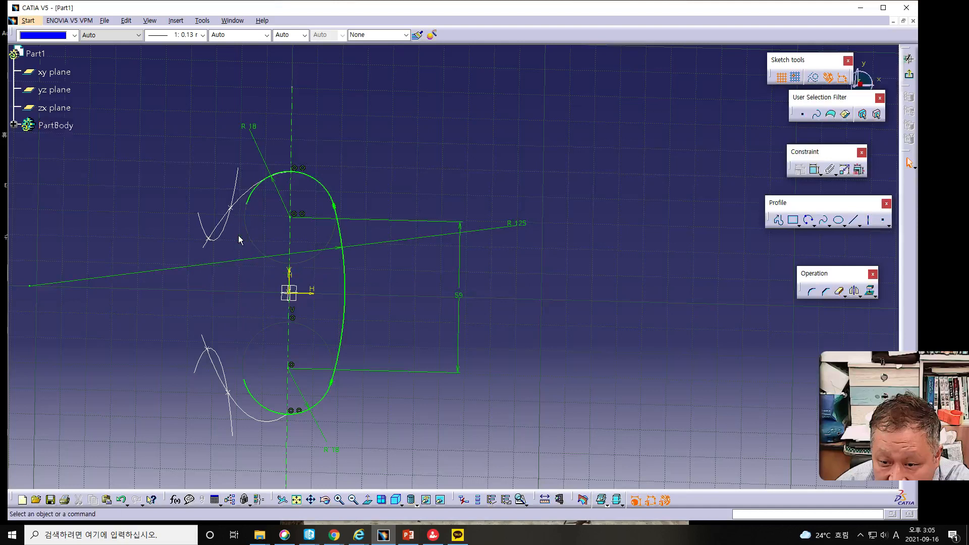
Quick-trim the left halves of the upper and lower R18 arcs back to the vertical axis
click(838, 291)
click(253, 199)
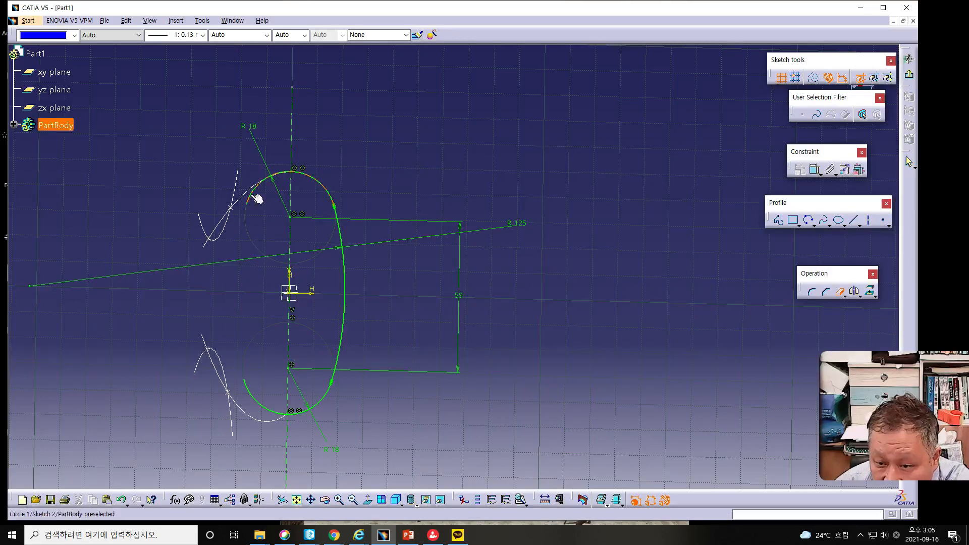
click(839, 291)
click(844, 293)
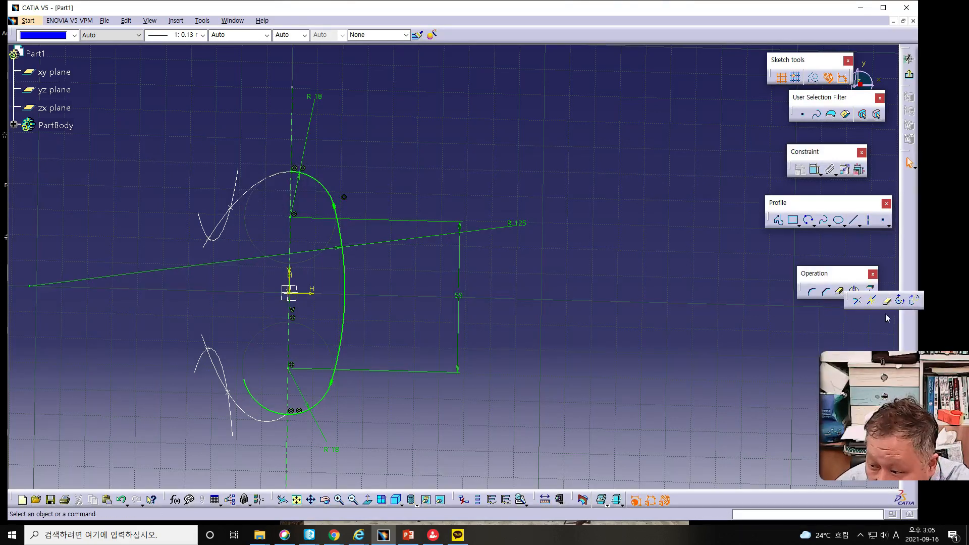
click(887, 300)
click(254, 399)
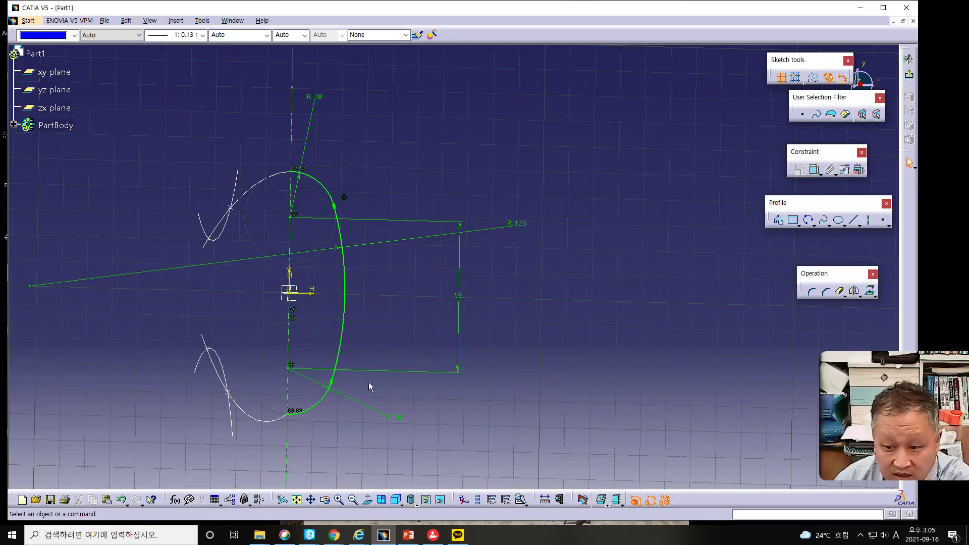
Exit the half-oval section sketch and return to the 3D surface workbench
click(297, 499)
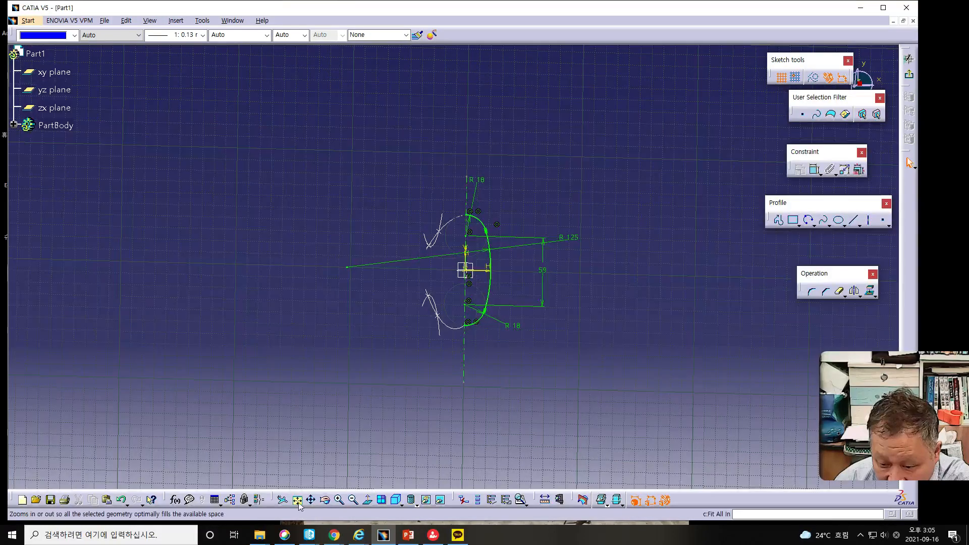
click(368, 502)
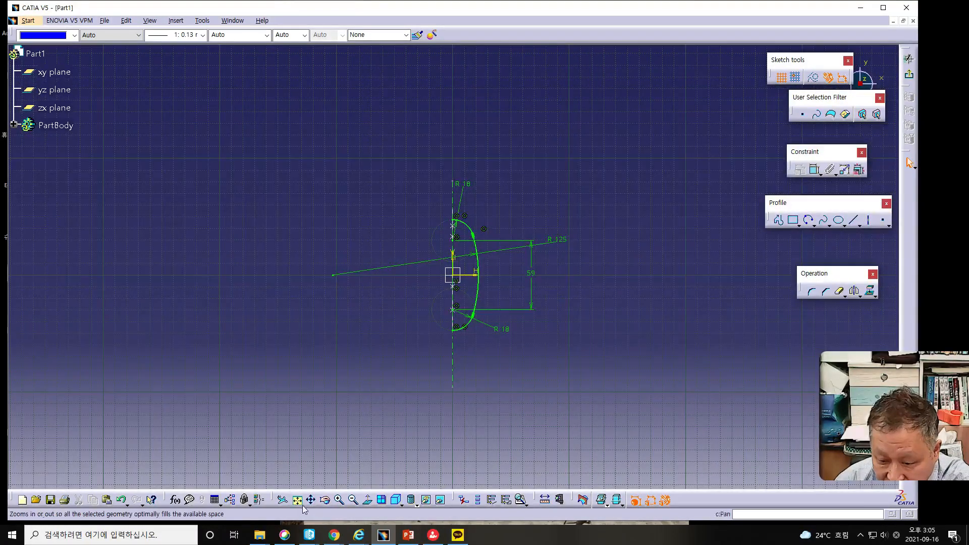
ctrl+middle_drag(575, 376, 549, 348)
middle_drag(600, 378, 481, 349)
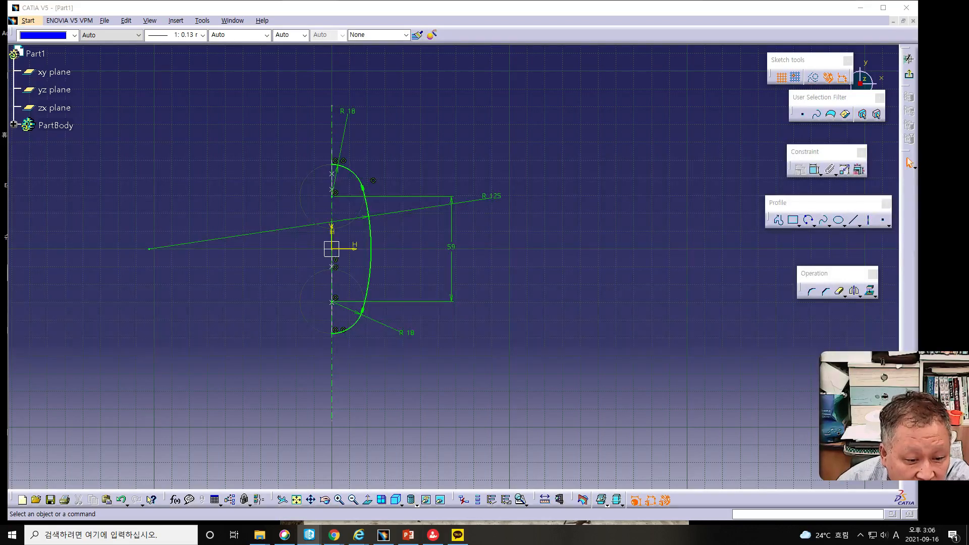
click(909, 77)
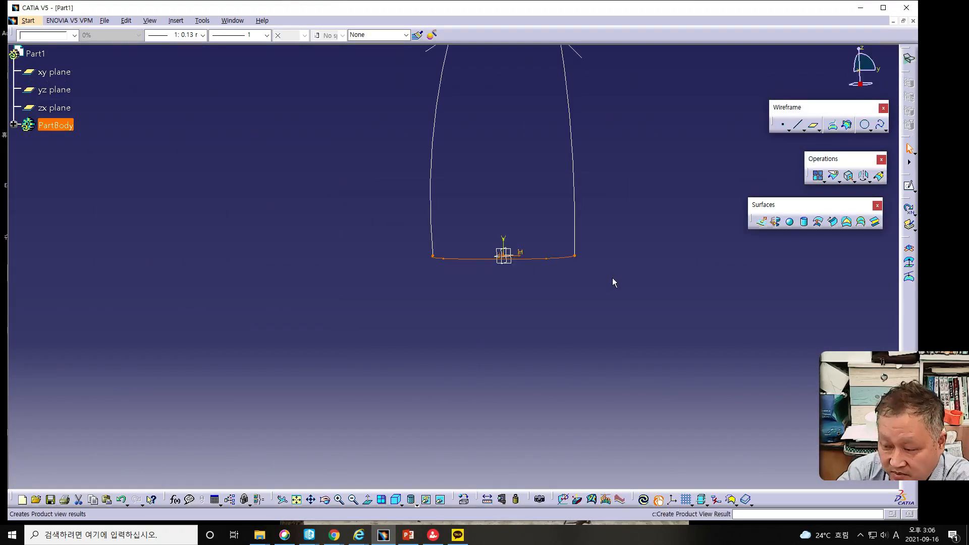
Start a plane of type Offset from plane, referencing the xy plane, and set its offset to 143 mm
middle_drag(589, 269, 535, 376)
mouse_move(244, 285)
middle_down()
mouse_move(424, 323)
mouse_move(480, 326)
mouse_move(428, 316)
mouse_move(457, 311)
mouse_move(519, 313)
middle_up()
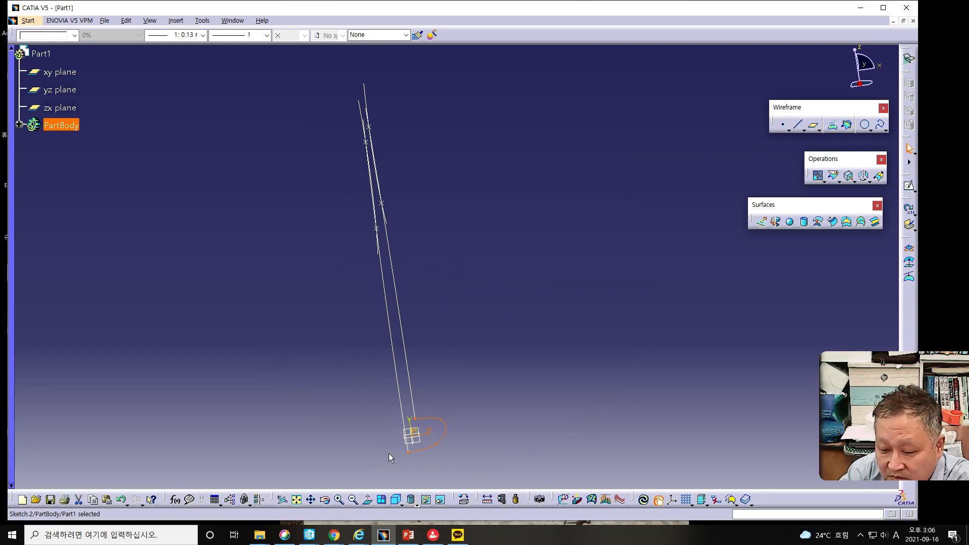
middle_drag(358, 338, 368, 338)
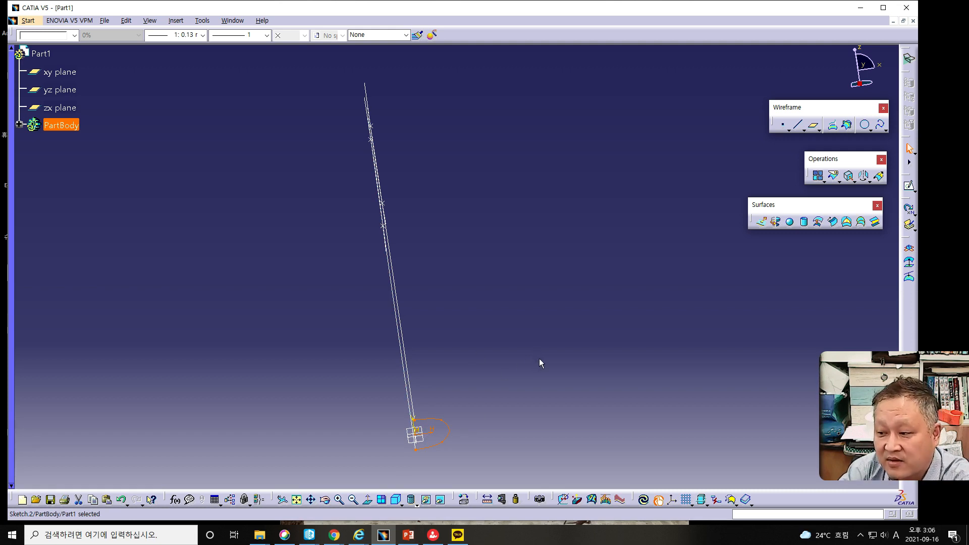
middle_drag(544, 355, 407, 372)
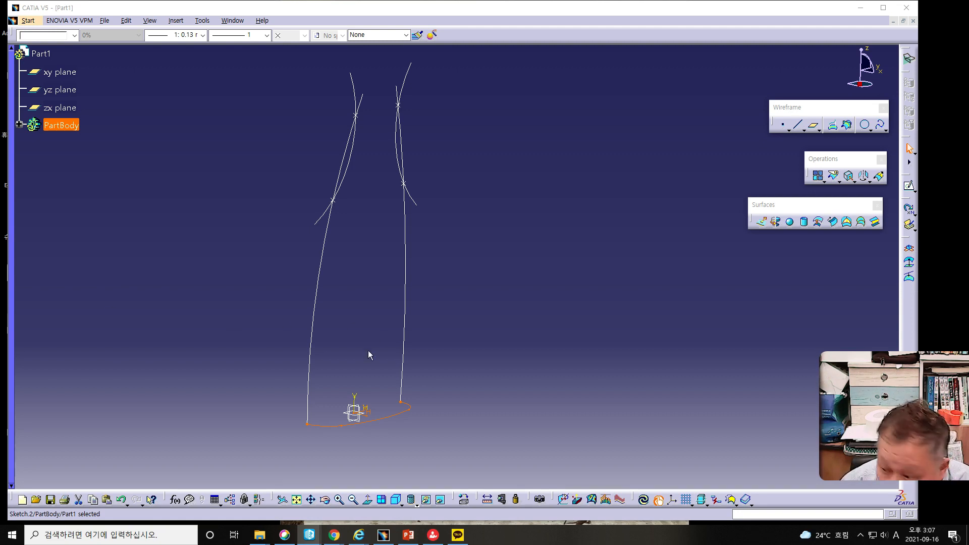
click(812, 127)
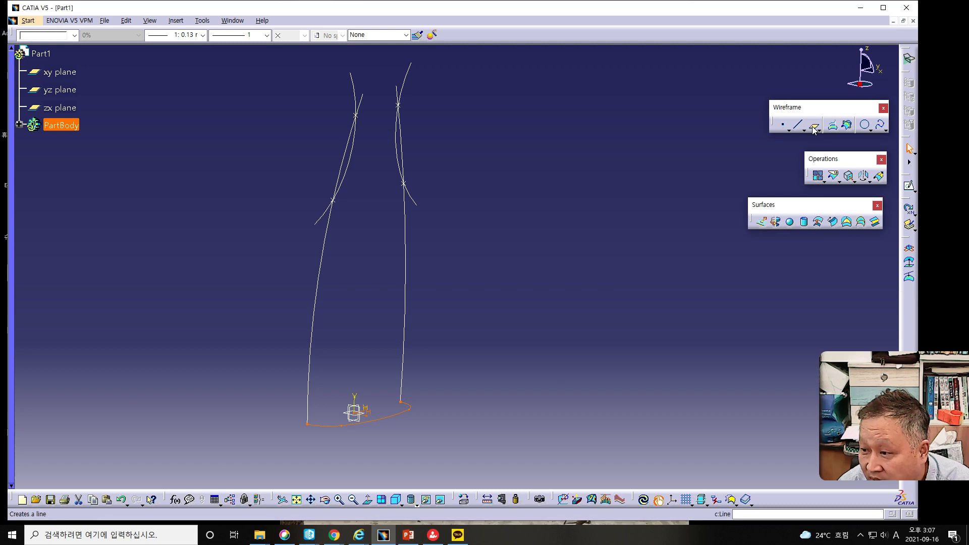
click(813, 127)
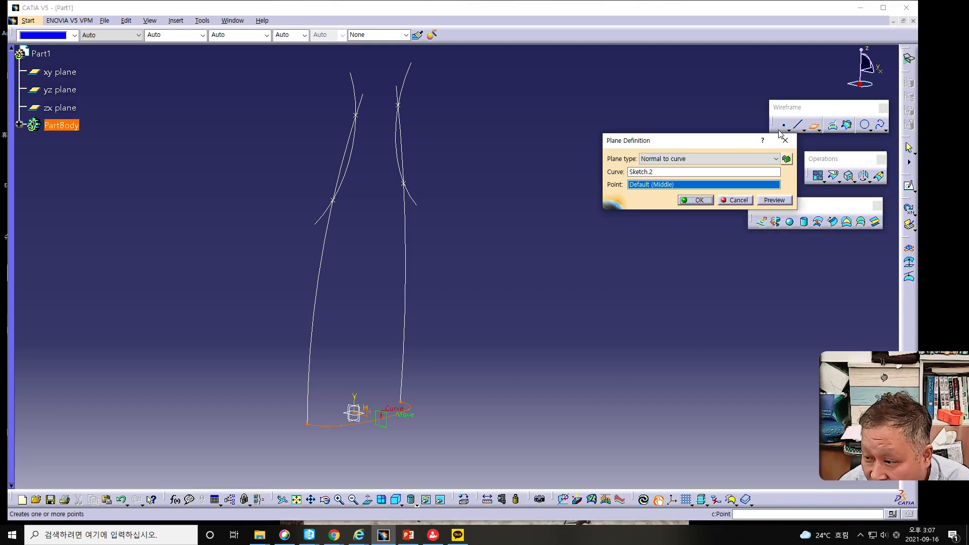
drag(731, 145, 633, 236)
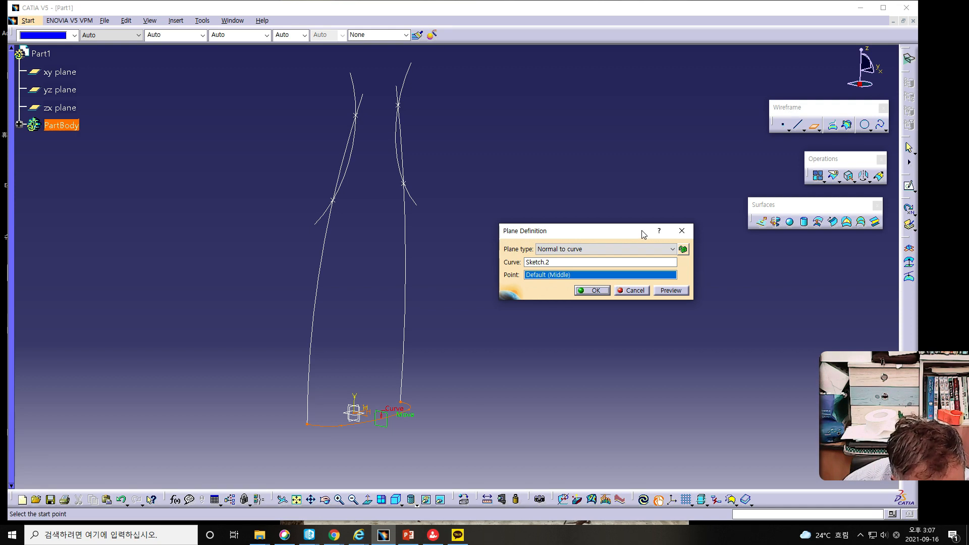
click(585, 249)
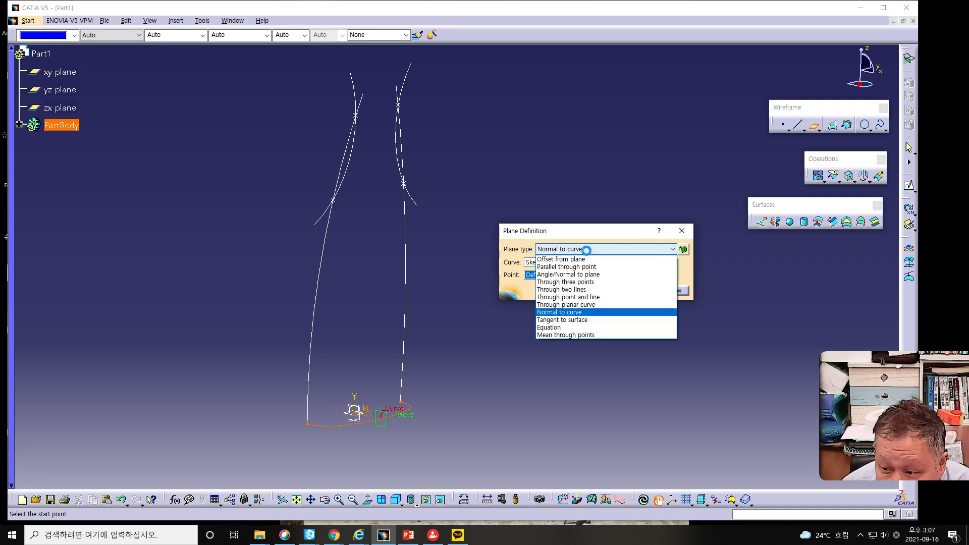
click(573, 260)
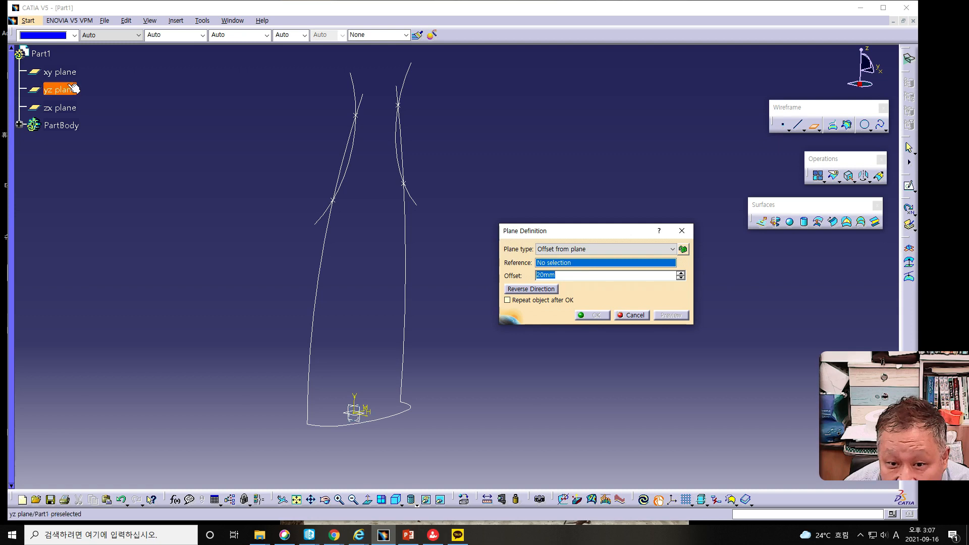
click(60, 74)
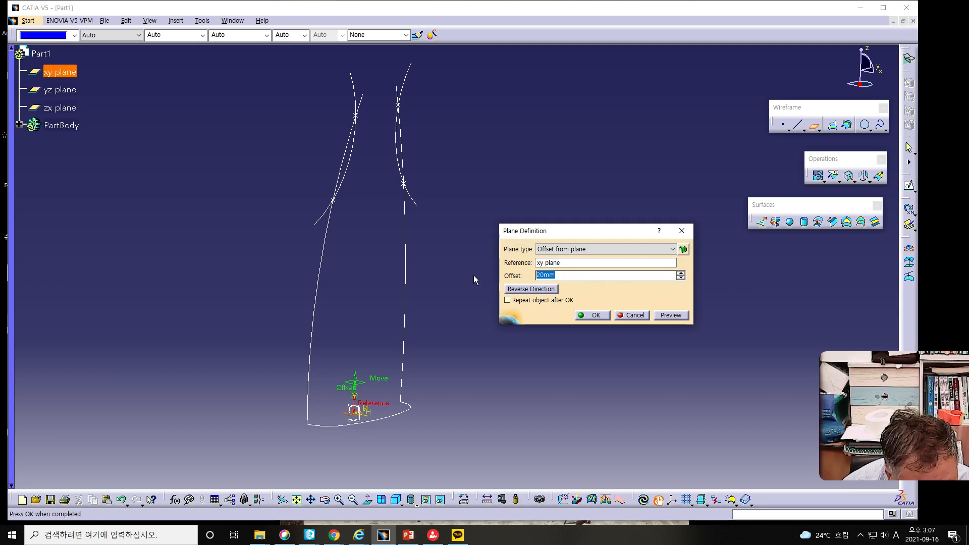
text(143)
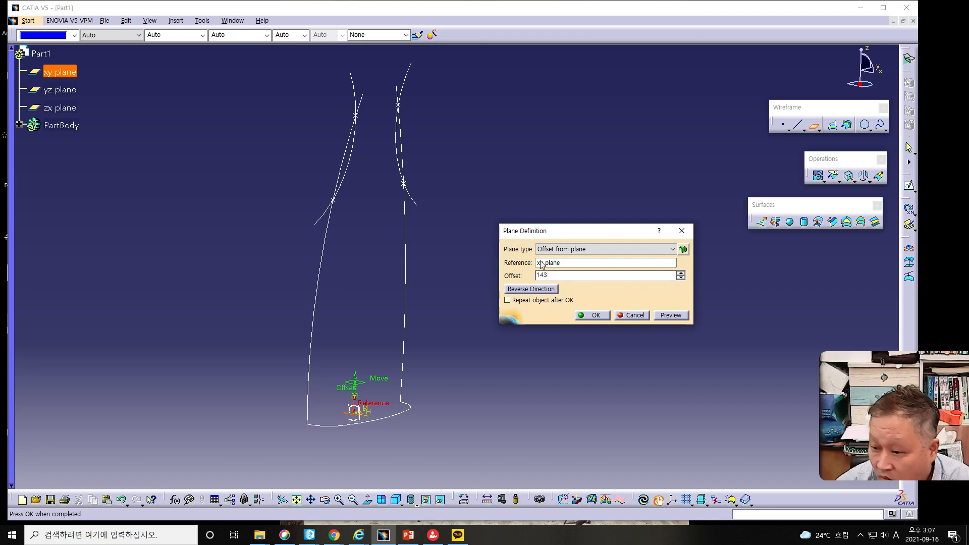
Check the section A-A height on the bottle drawing in PowerPoint, and create the plane offset 143 mm from the xy plane
click(409, 535)
drag(681, 33, 427, 33)
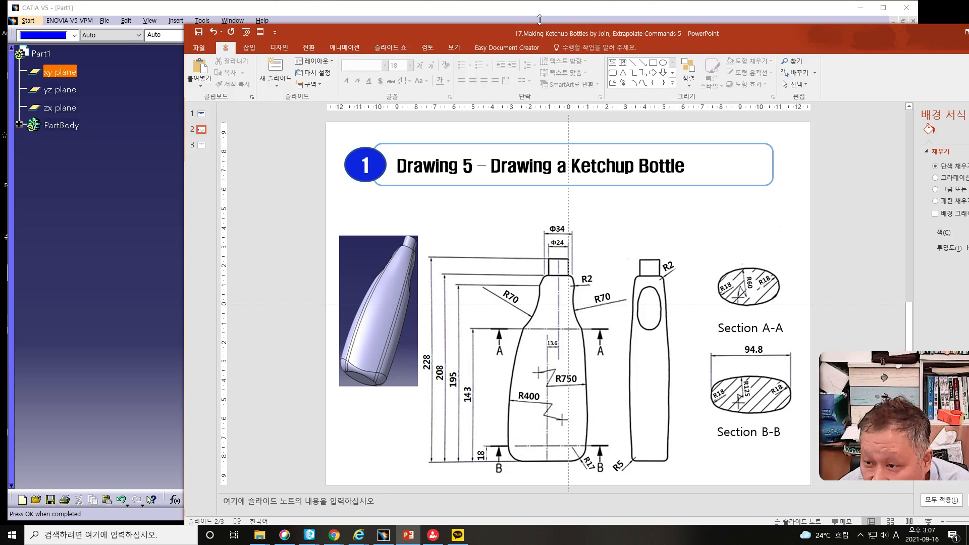
drag(527, 39, 968, 39)
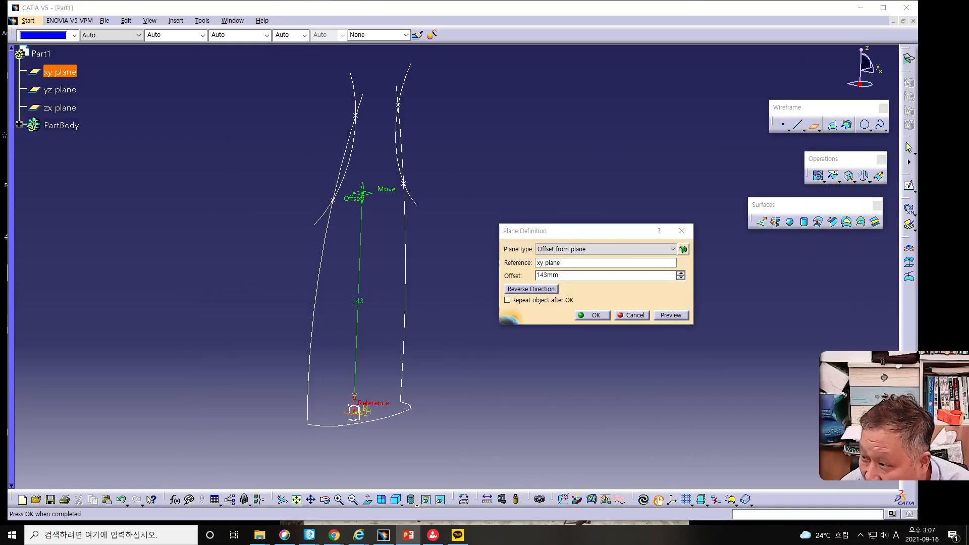
click(584, 316)
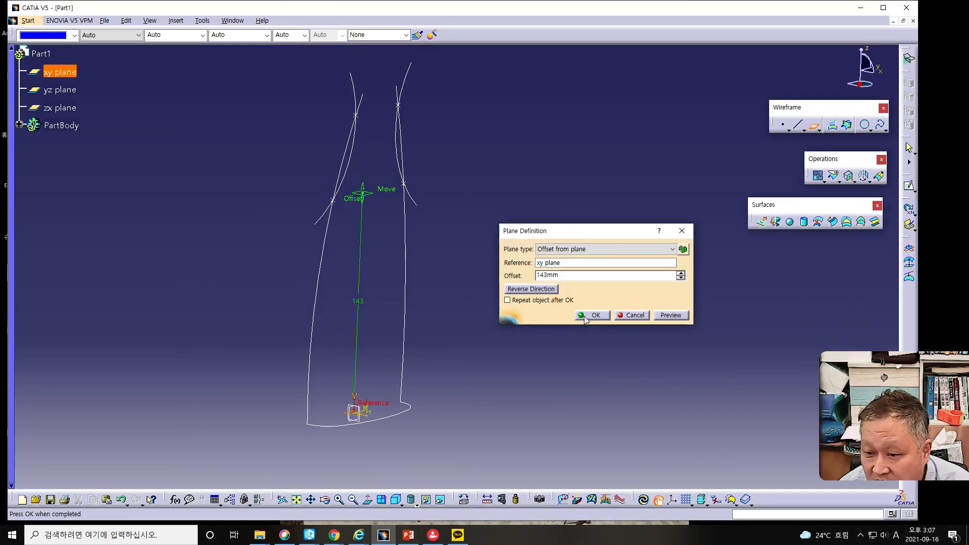
click(584, 317)
Open a sketch on the 143 mm offset plane and view it face-on with all geometry fitted
middle_drag(516, 310, 375, 303)
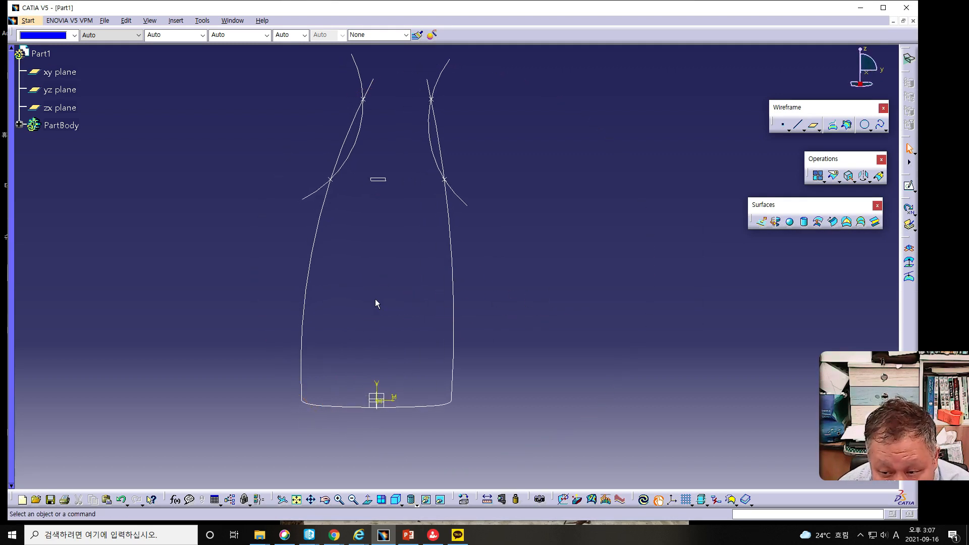
click(378, 179)
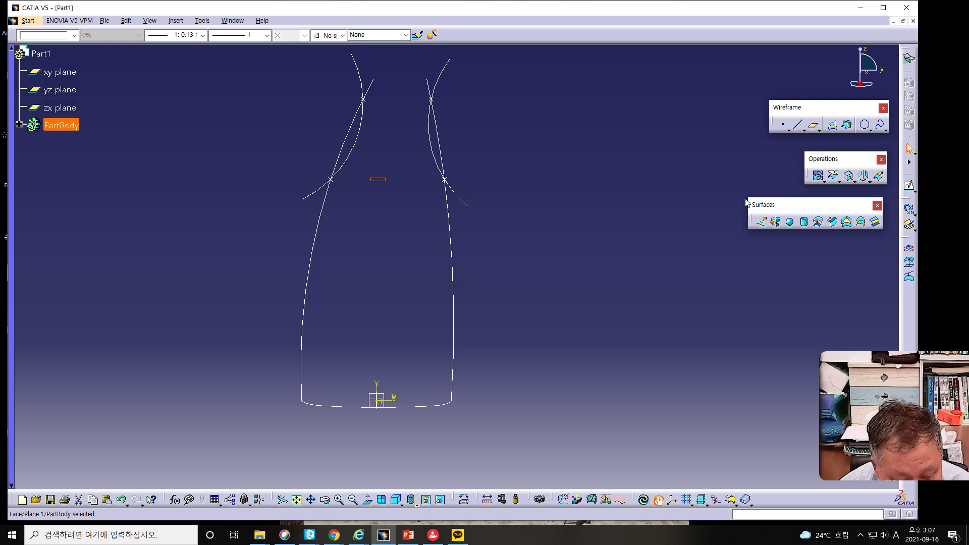
click(909, 186)
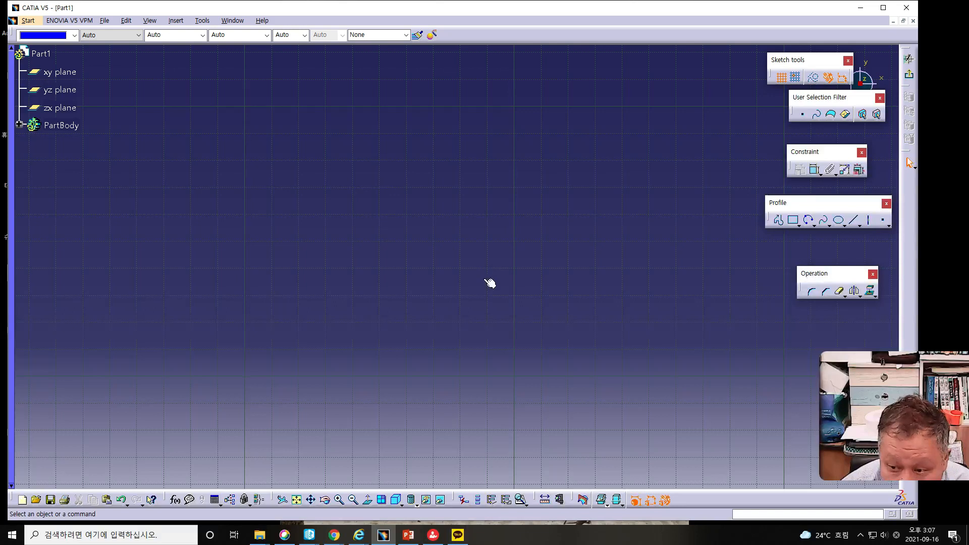
click(296, 499)
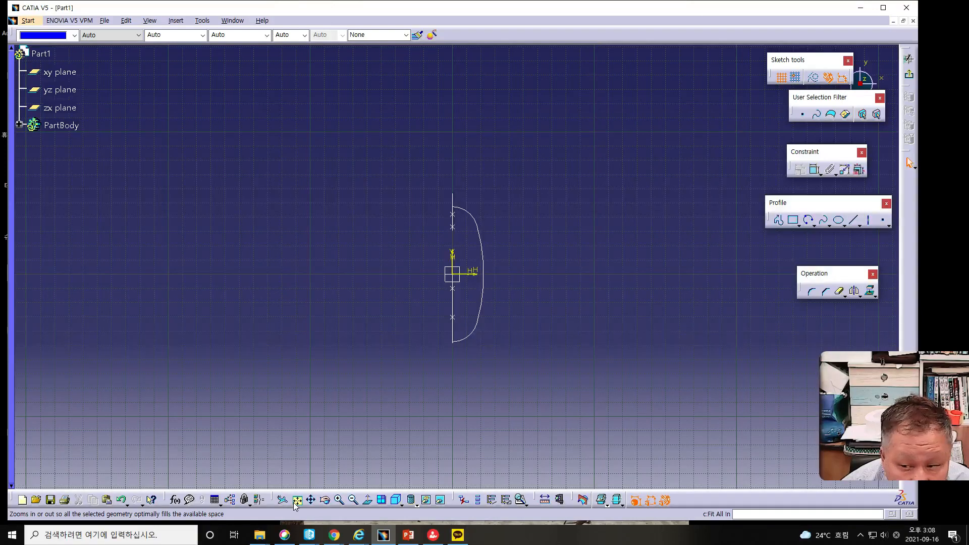
mouse_move(378, 329)
middle_down()
mouse_move(407, 335)
mouse_move(372, 337)
middle_up()
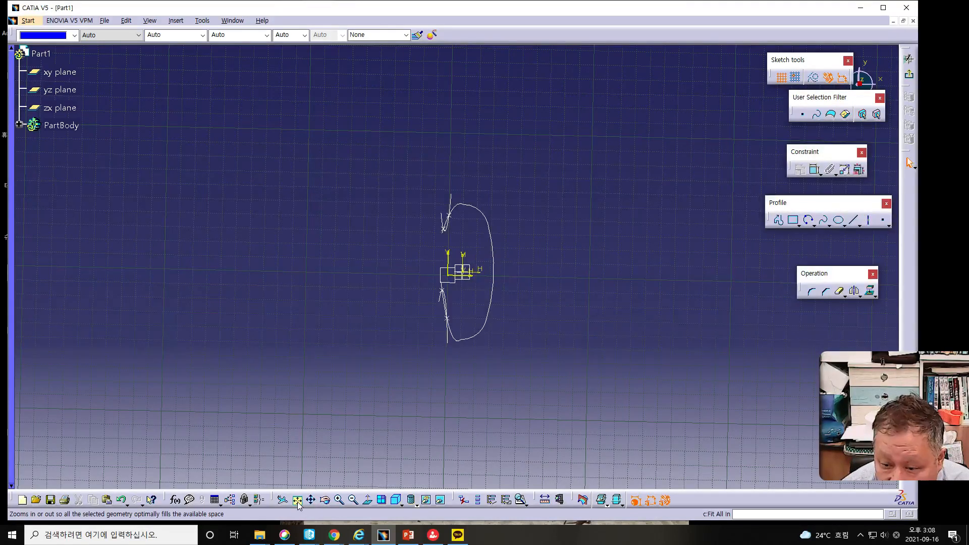
click(369, 501)
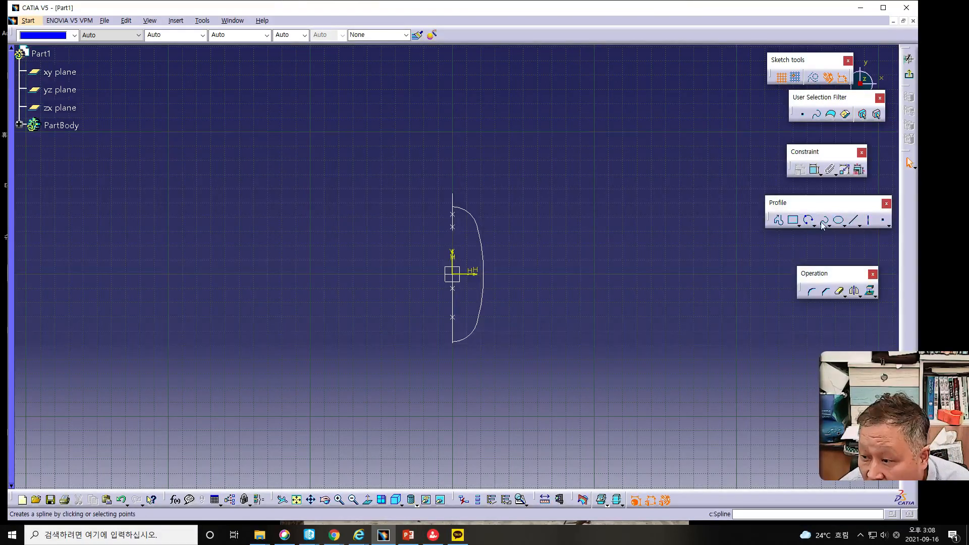
Draw two three-point arcs from the vertical axis, one just outside the existing half-oval's upper end and one outside its lower end
click(805, 224)
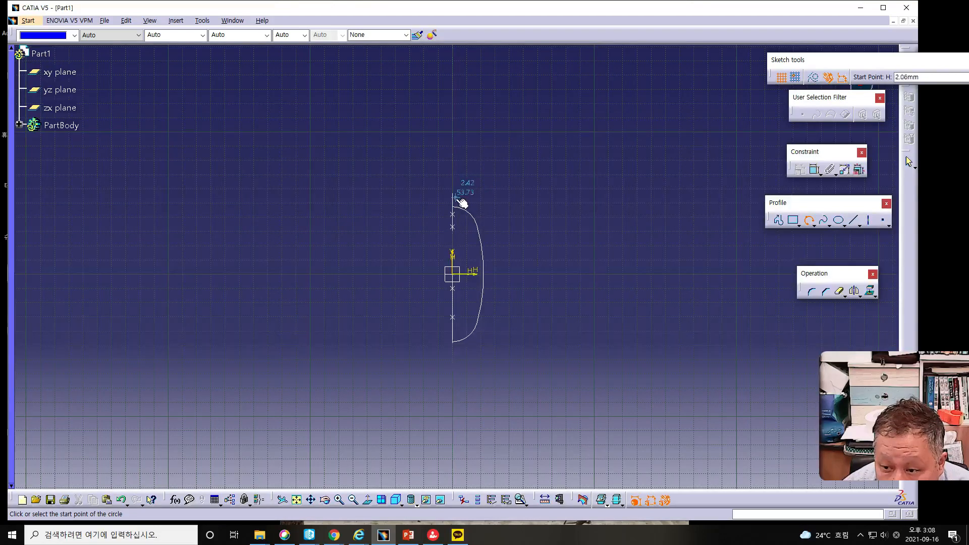
click(452, 197)
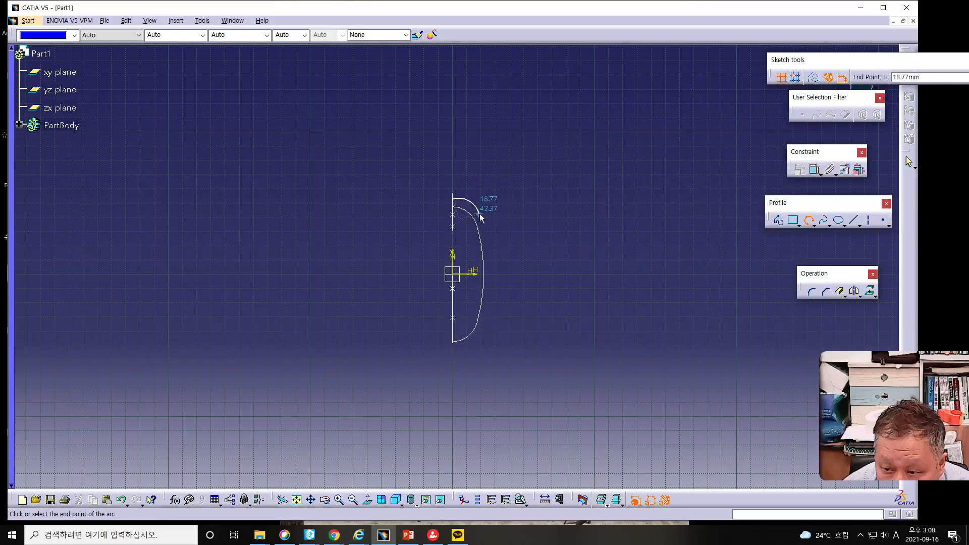
click(479, 220)
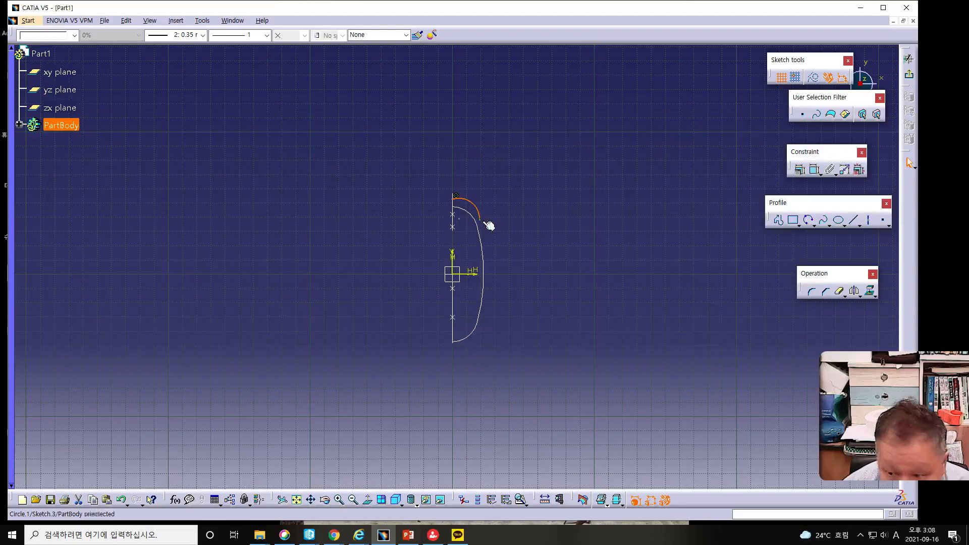
click(809, 220)
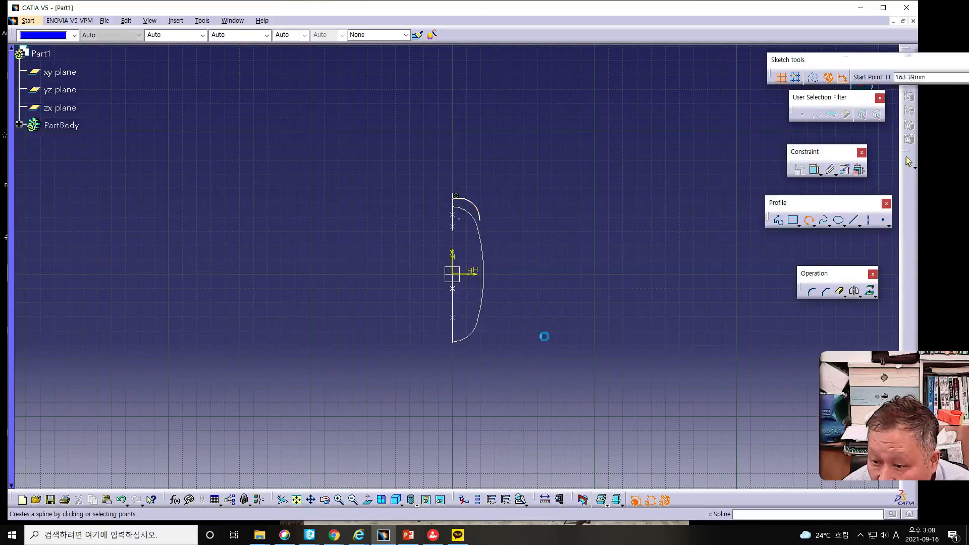
click(453, 345)
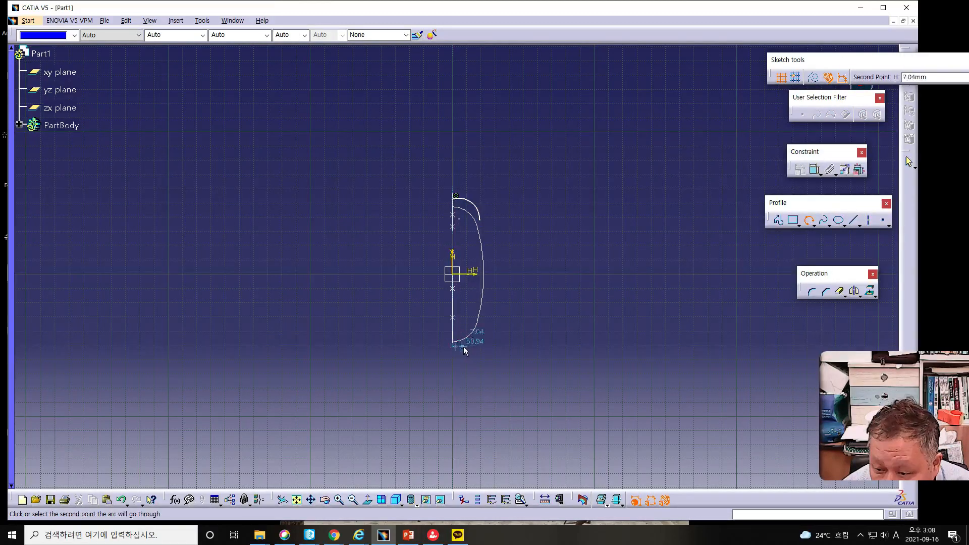
click(475, 346)
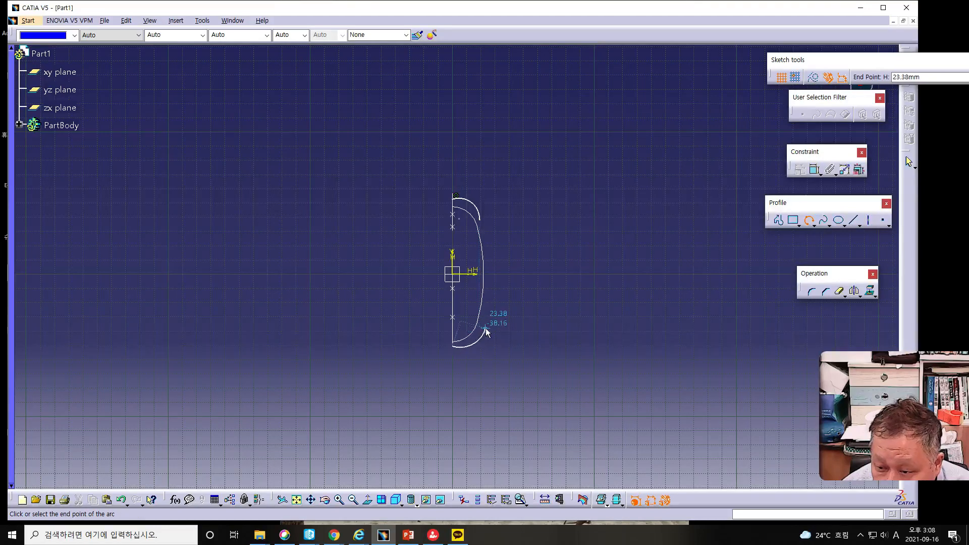
click(486, 329)
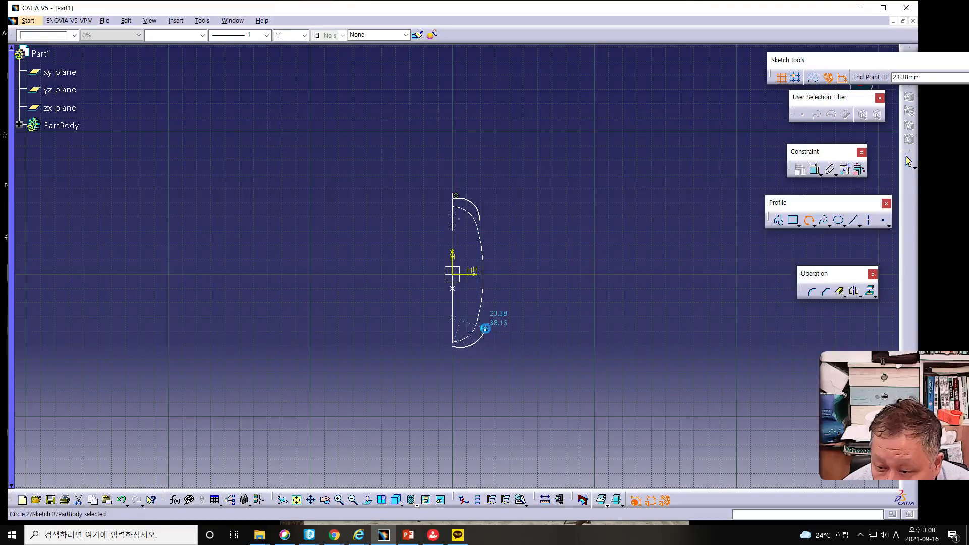
Draw a three-point side arc bulging outward that connects the free ends of the upper and lower arcs
click(809, 220)
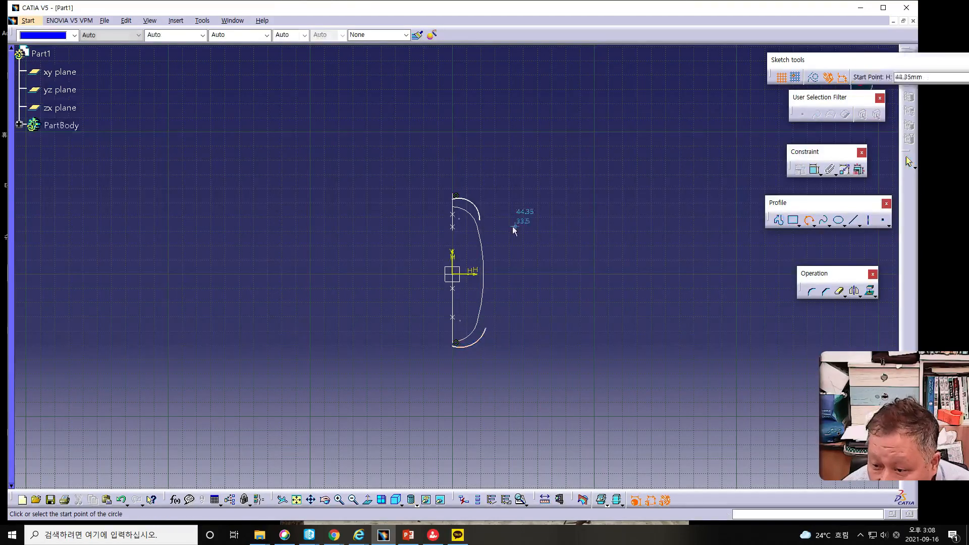
click(480, 220)
click(487, 265)
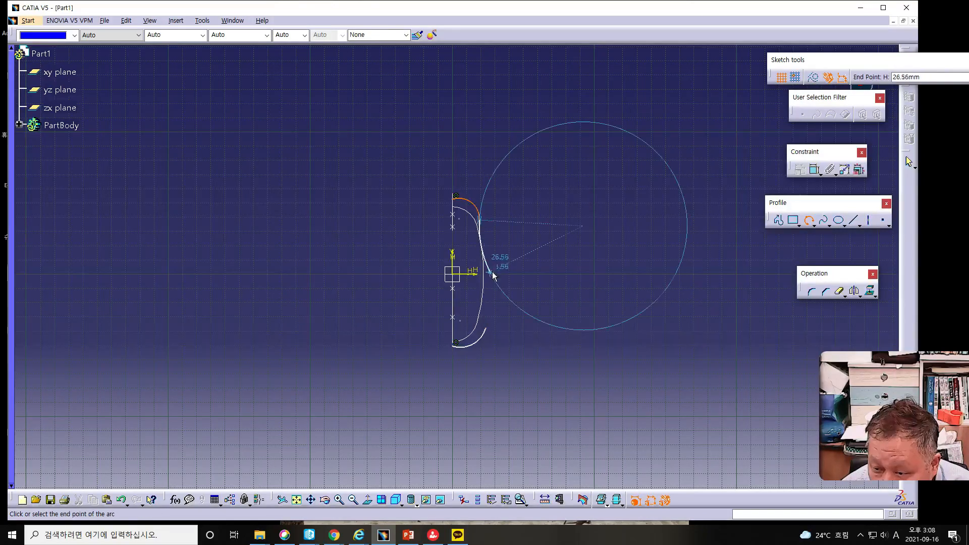
click(486, 331)
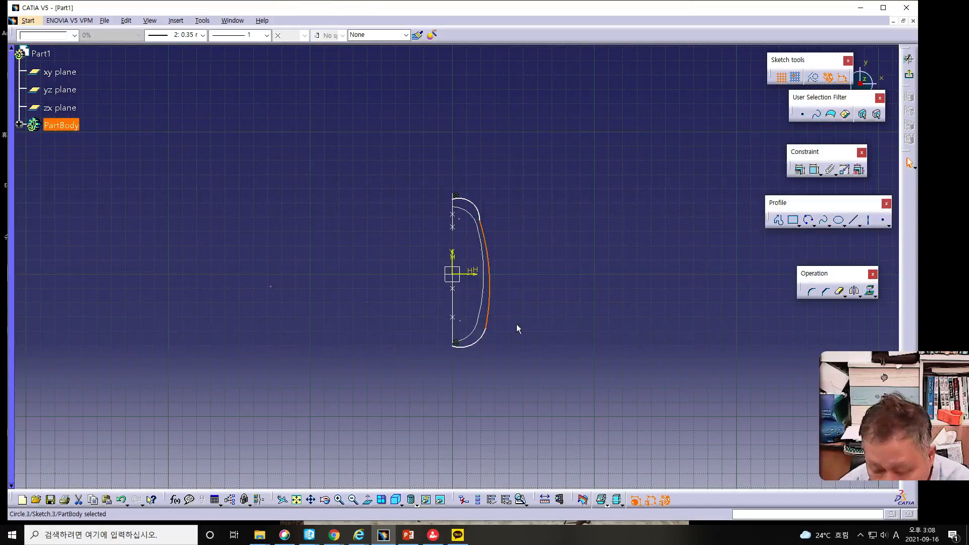
click(516, 324)
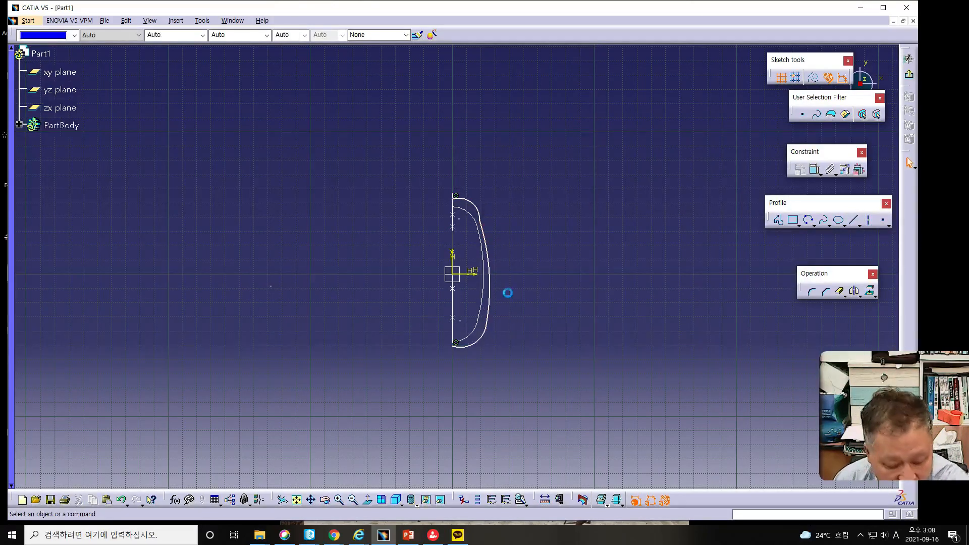
Apply a tangency constraint between the upper arc and the side arc
click(490, 251)
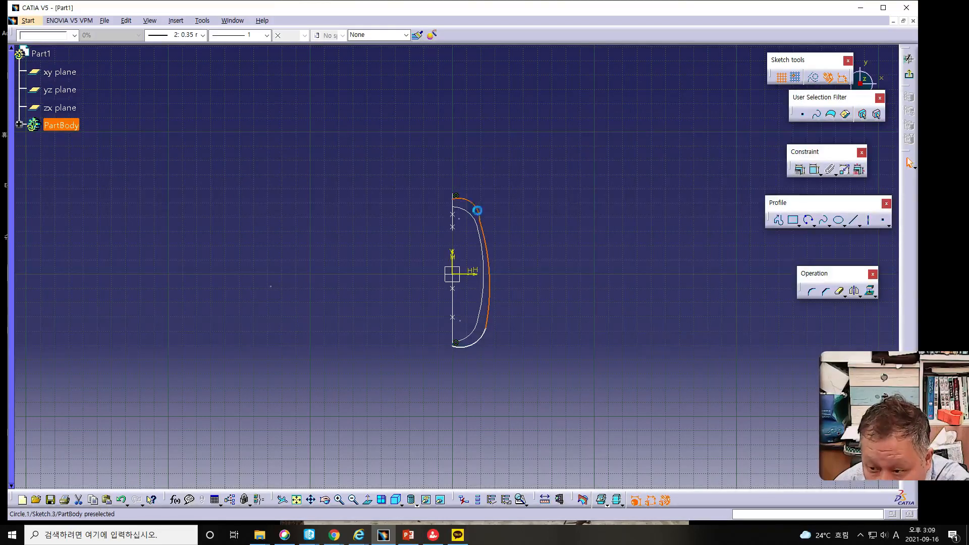
click(809, 220)
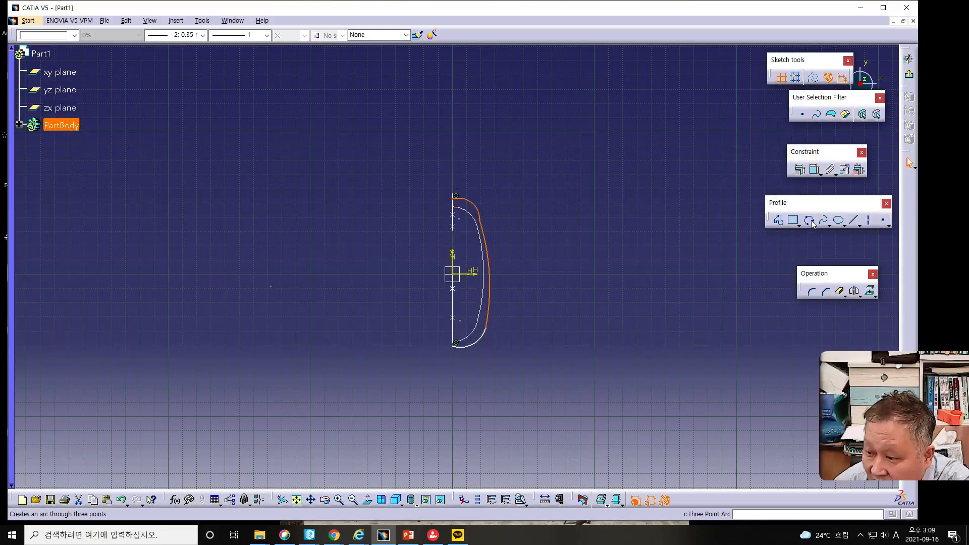
click(811, 173)
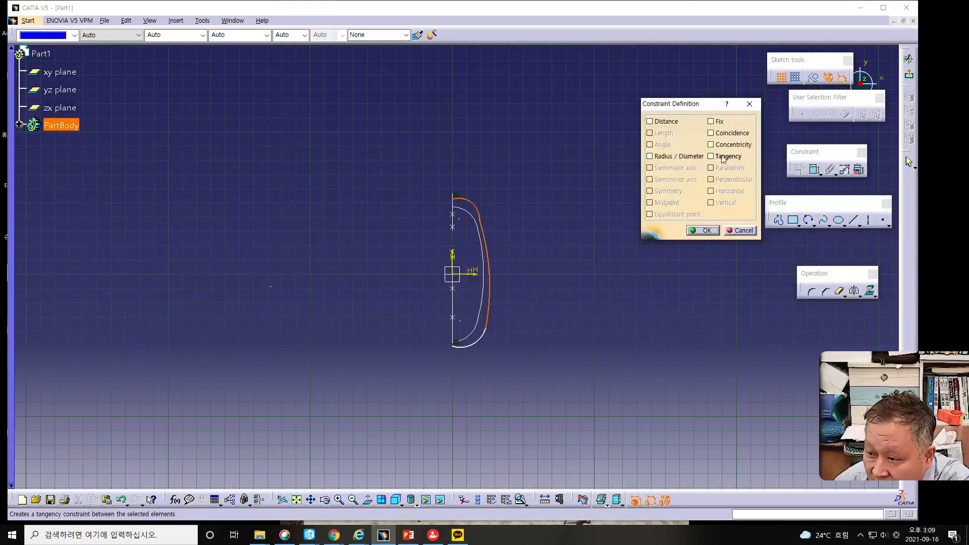
click(710, 156)
click(705, 231)
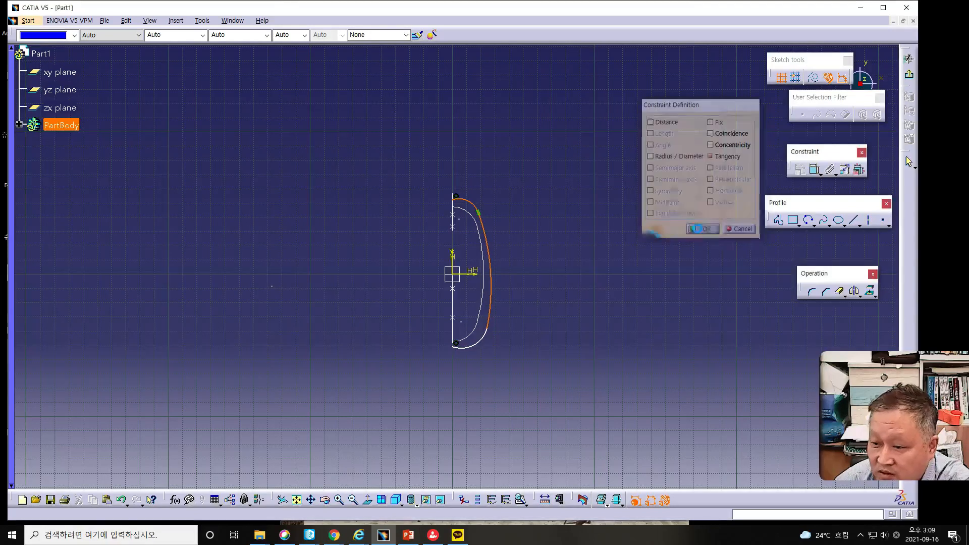
Apply a tangency constraint between the lower arc and the side arc
click(489, 344)
ctrl+click(488, 323)
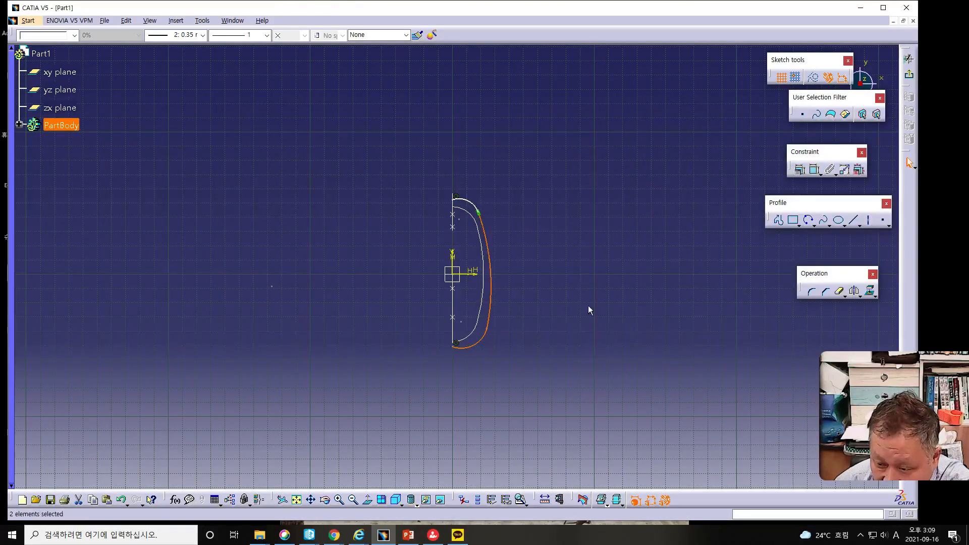
click(799, 169)
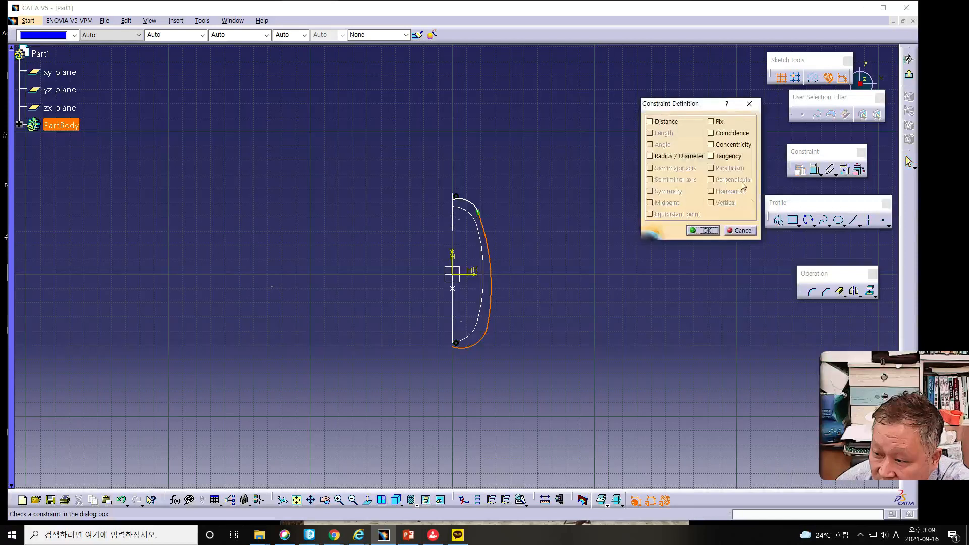
click(711, 157)
click(704, 230)
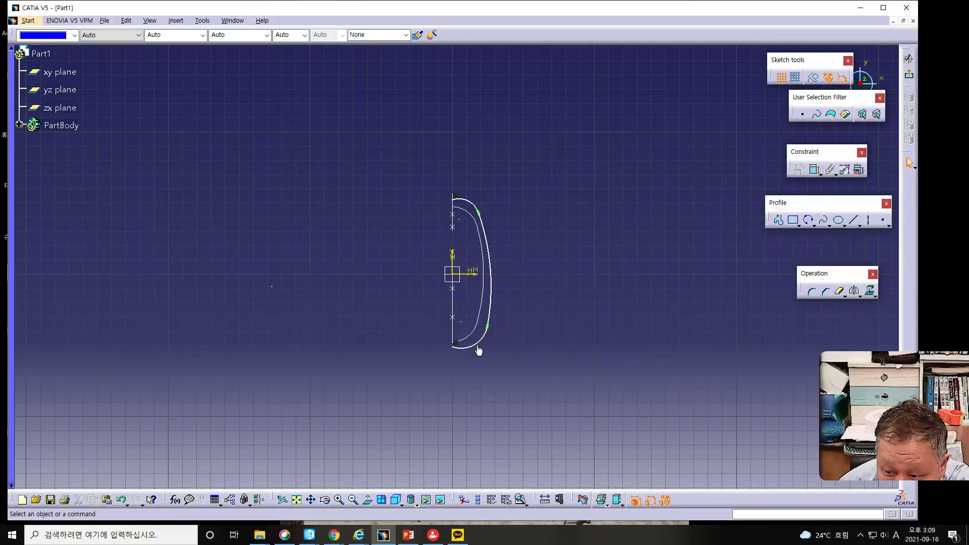
Pull the lower arc outward to enlarge it, and dimension its radius as 18 mm
mouse_move(481, 343)
mouse_down()
mouse_move(476, 353)
mouse_move(490, 350)
mouse_up()
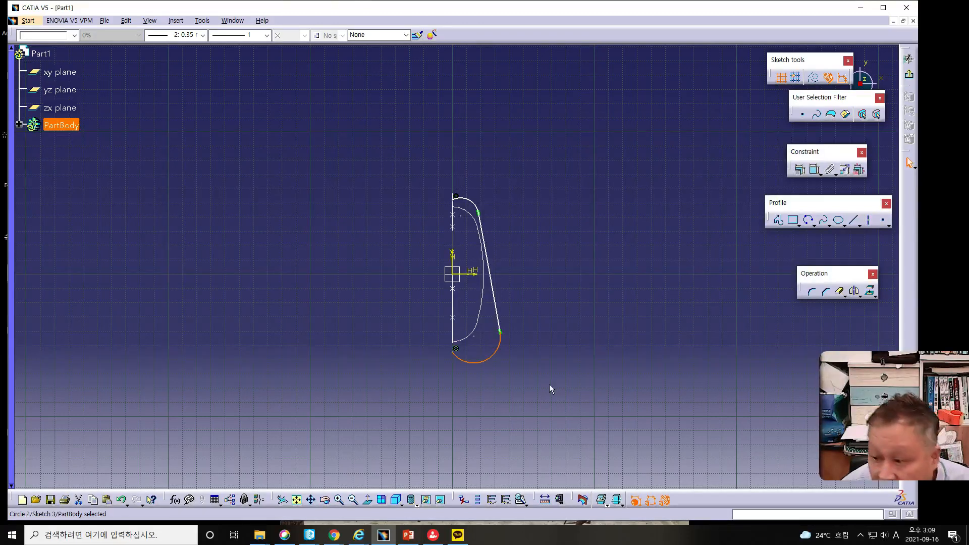
click(812, 170)
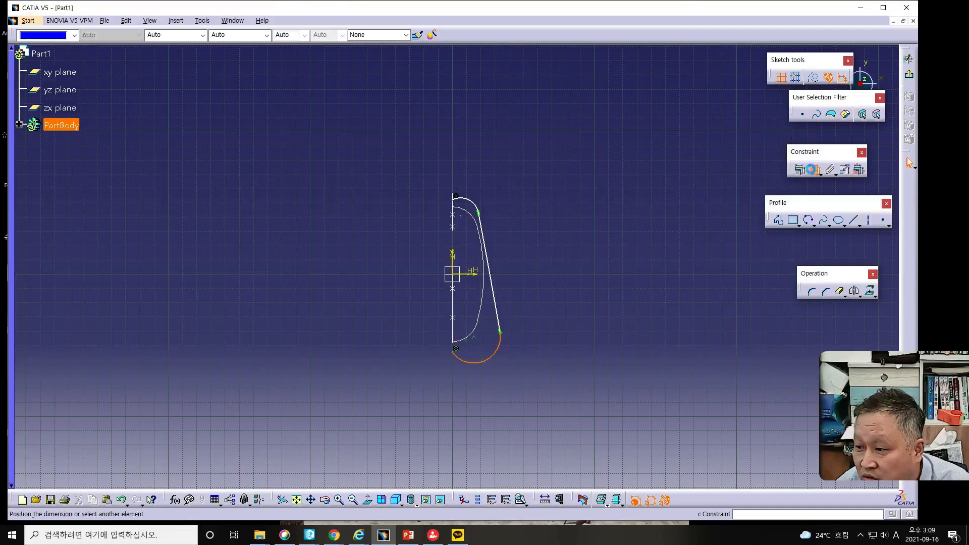
double_click(535, 384)
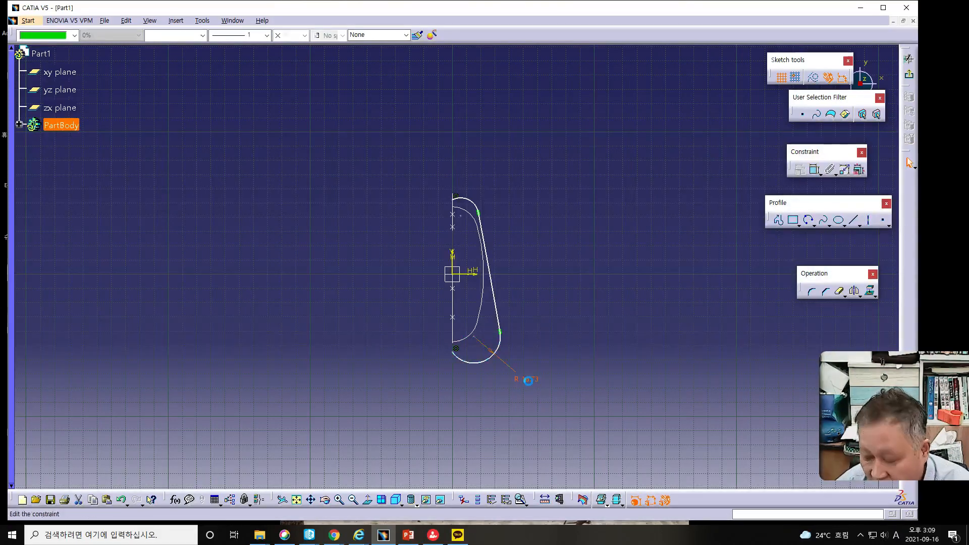
key(Return)
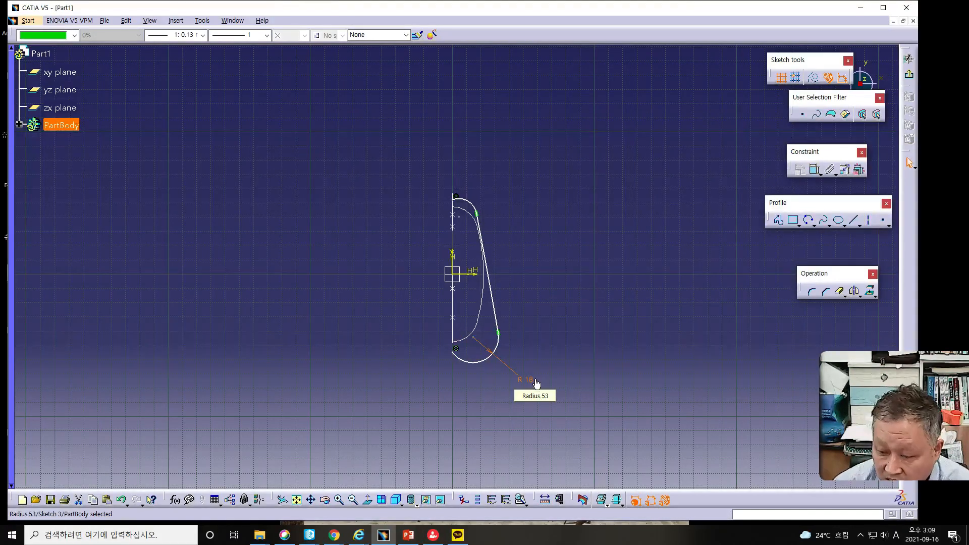
Dimension the upper arc's radius and set it to 18 mm
click(469, 205)
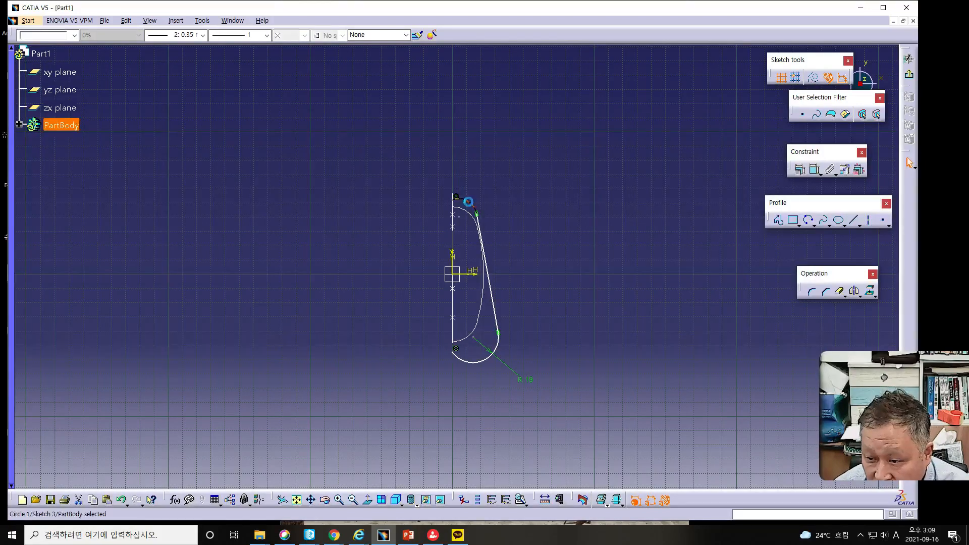
click(814, 170)
click(540, 156)
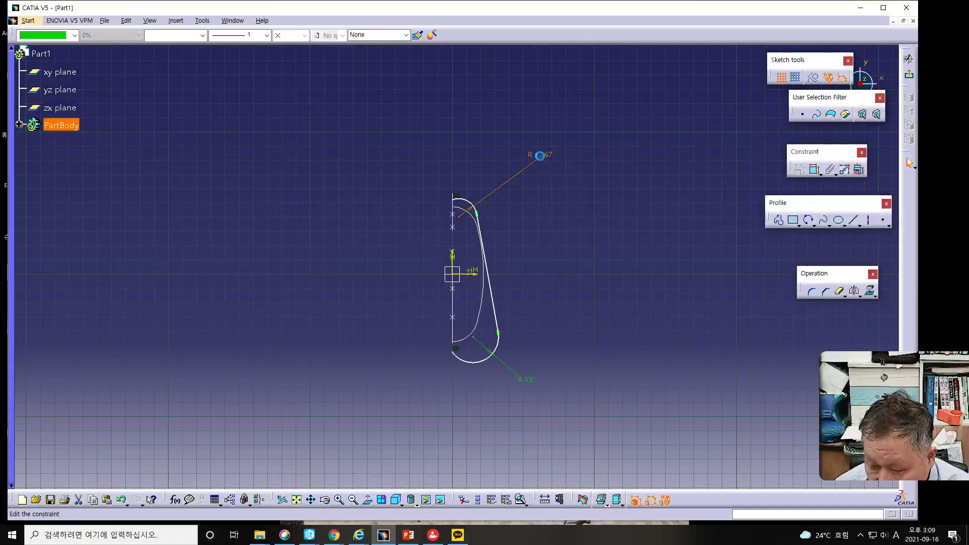
double_click(541, 156)
text(18)
key(Return)
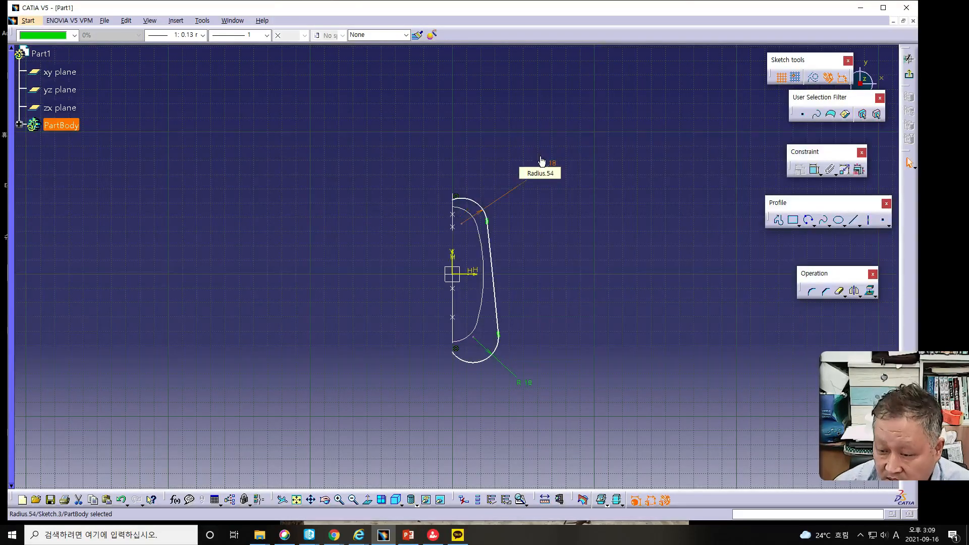
Add a radius dimension to the side arc of the outer profile
click(494, 299)
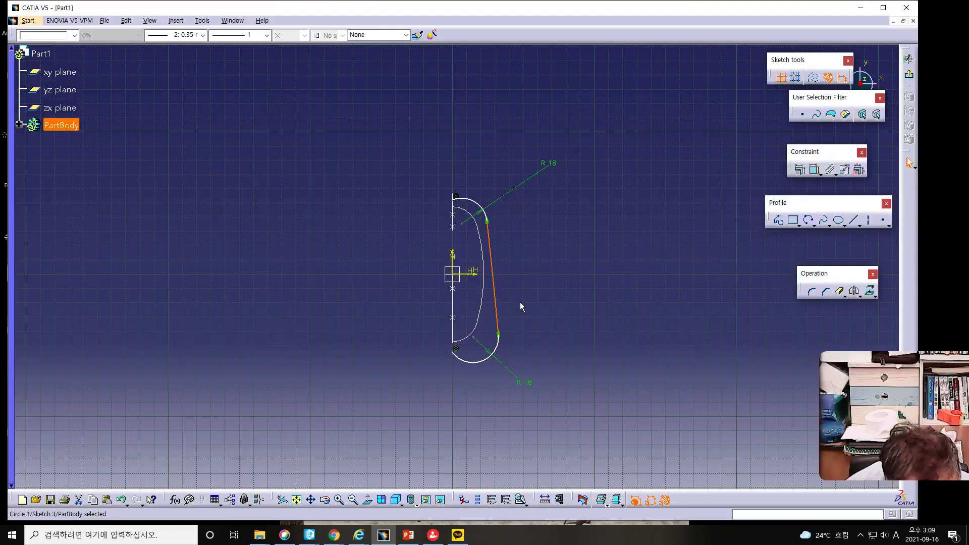
click(813, 169)
click(559, 250)
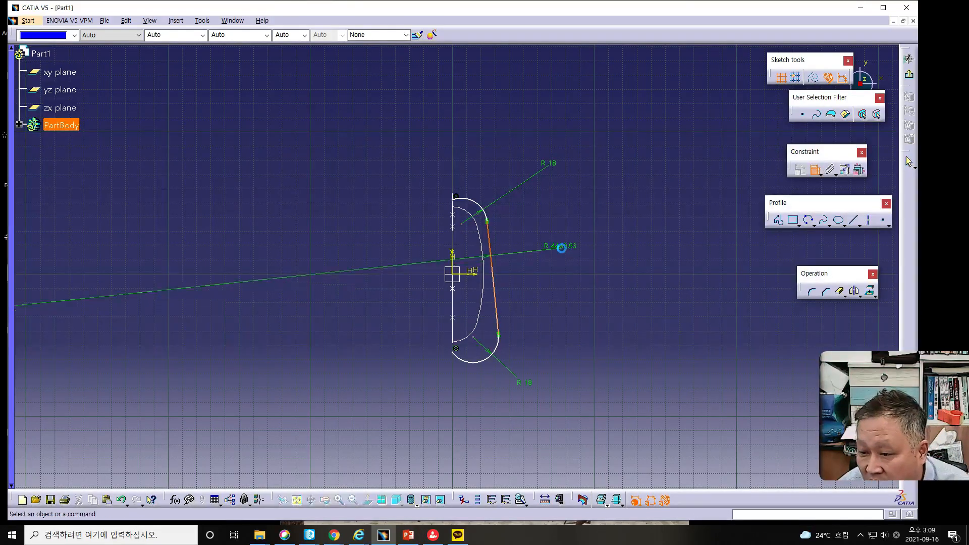
Try a 60 mm radius on the side arc, shift the distorted upper arc, and undo these changes
double_click(563, 252)
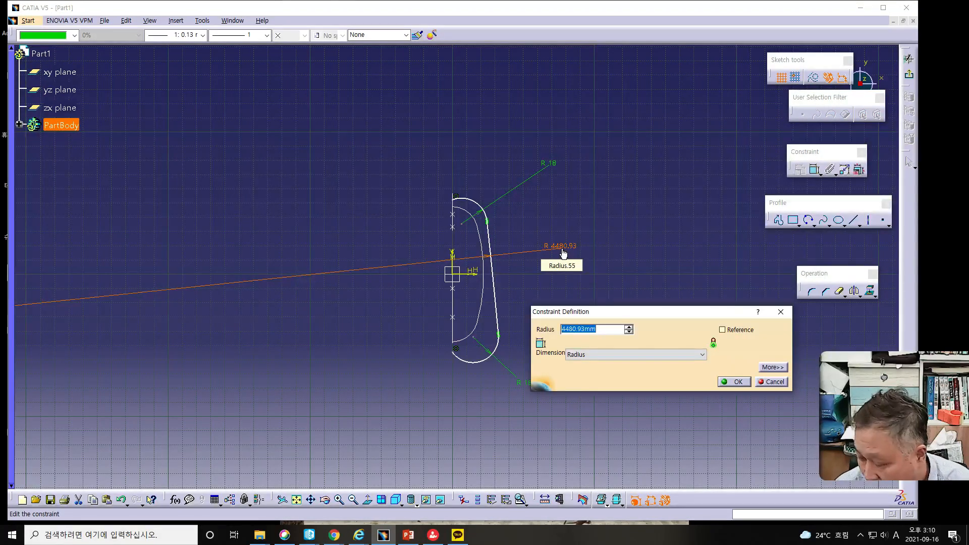
text(60)
key(Return)
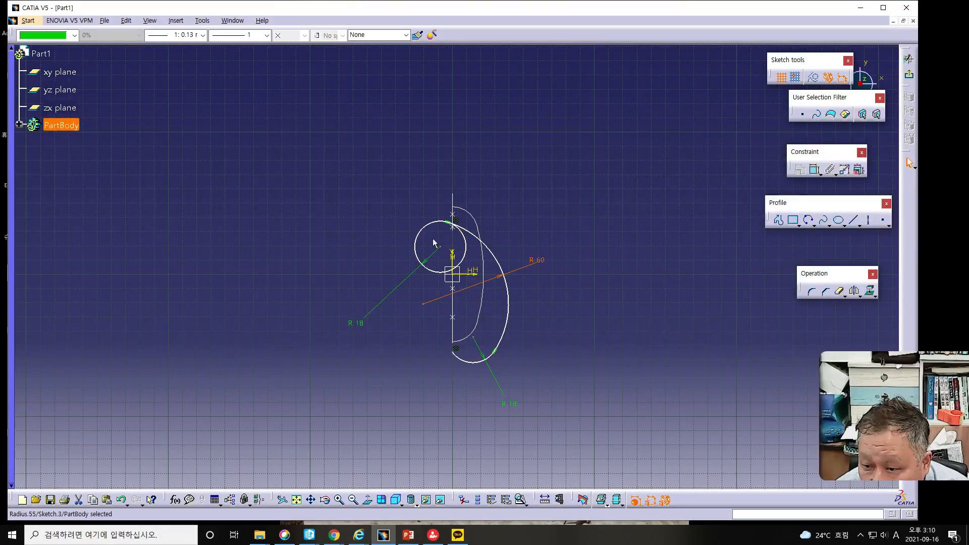
drag(437, 223, 436, 221)
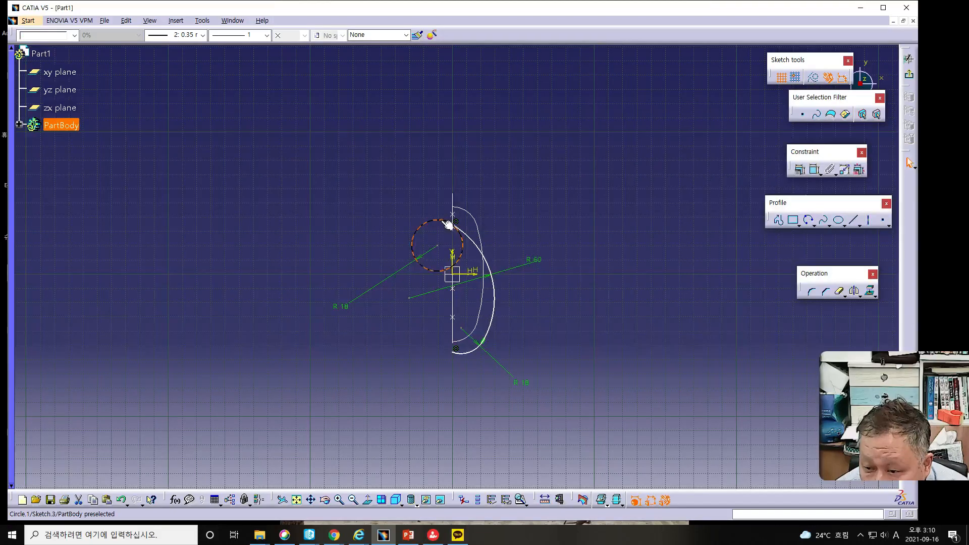
click(450, 222)
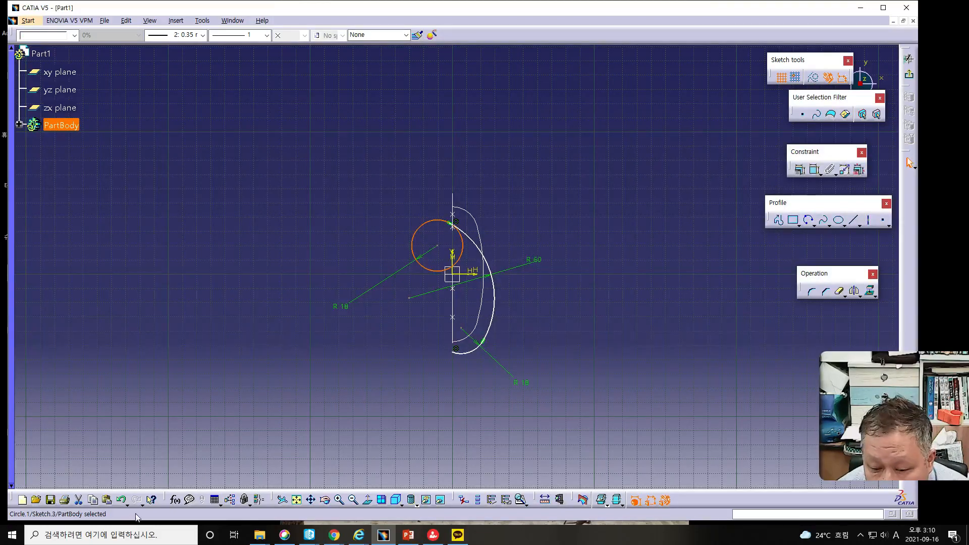
click(121, 500)
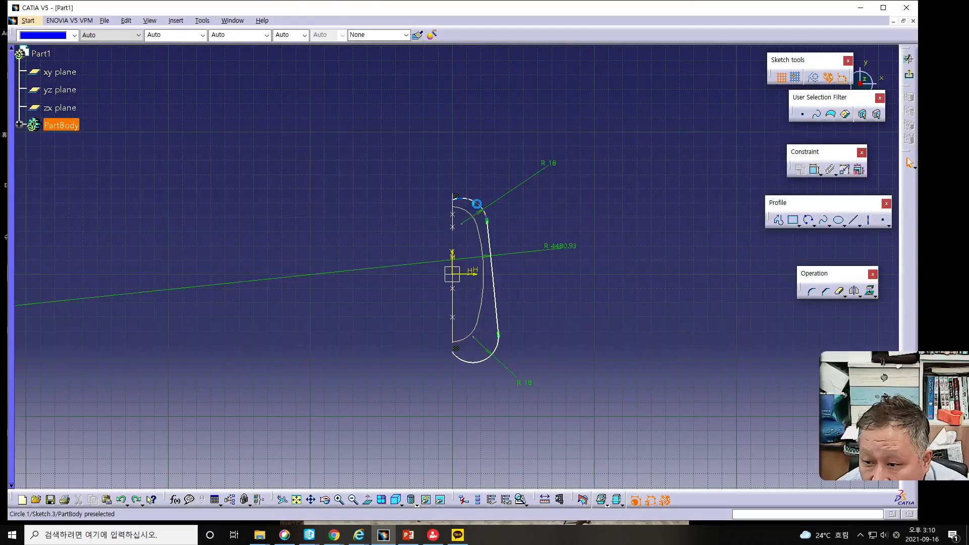
Delete the upper arc of the outer profile
click(476, 204)
key(Delete)
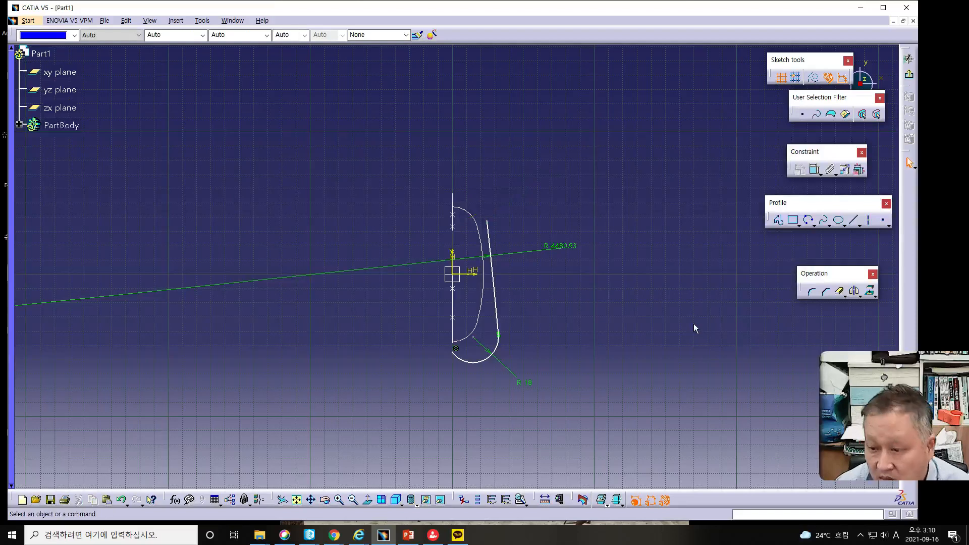
click(497, 307)
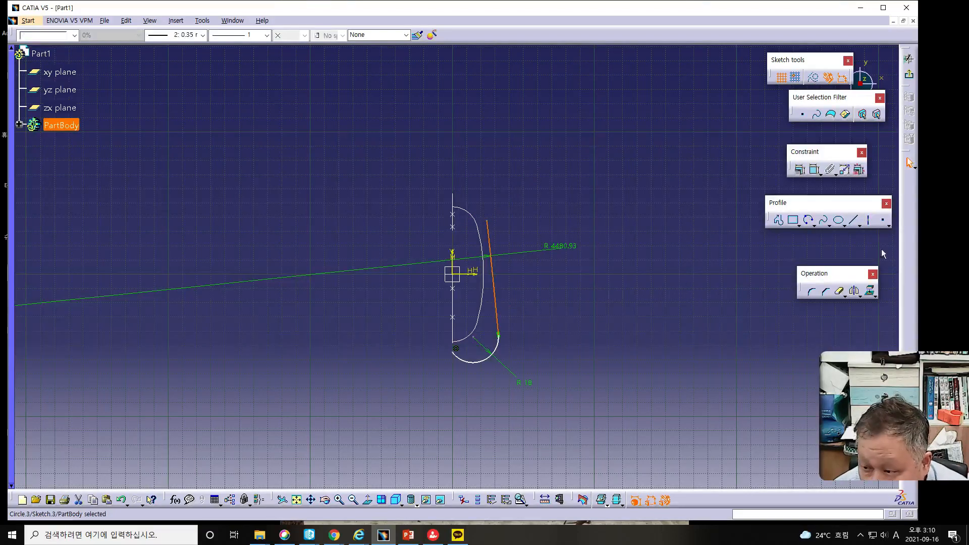
click(814, 169)
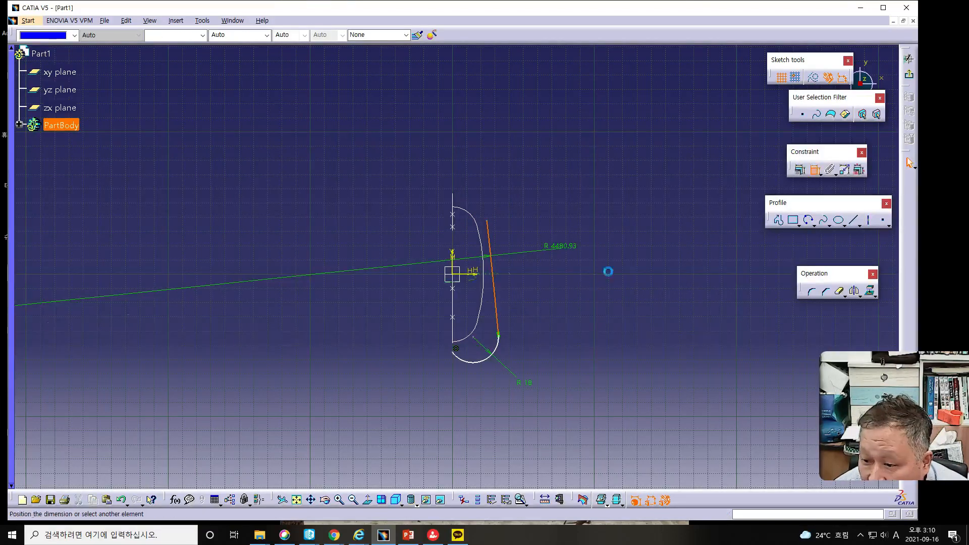
click(579, 289)
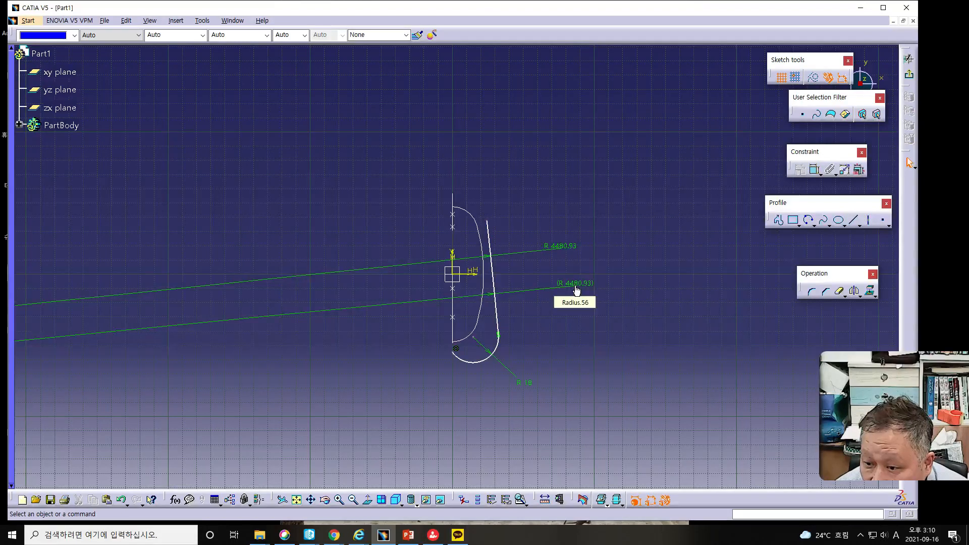
double_click(576, 287)
key(Delete)
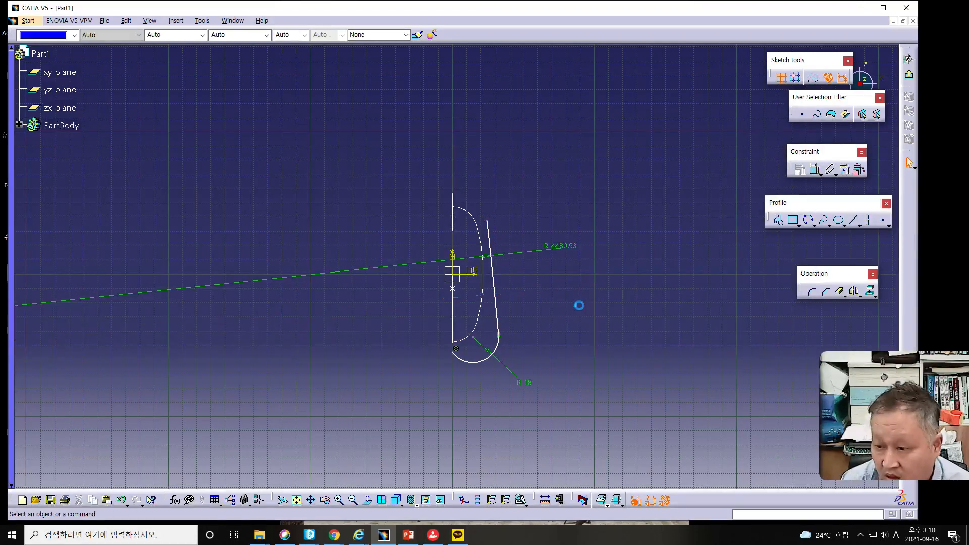
Set the side arc's radius to 60 mm and stretch its free end upward, level with the top of the inner profile
double_click(563, 247)
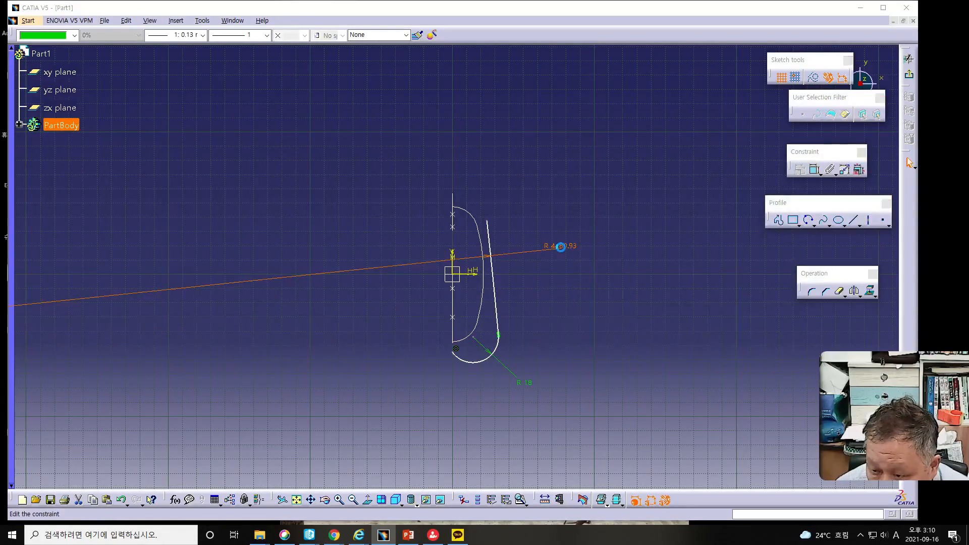
text(60)
key(Return)
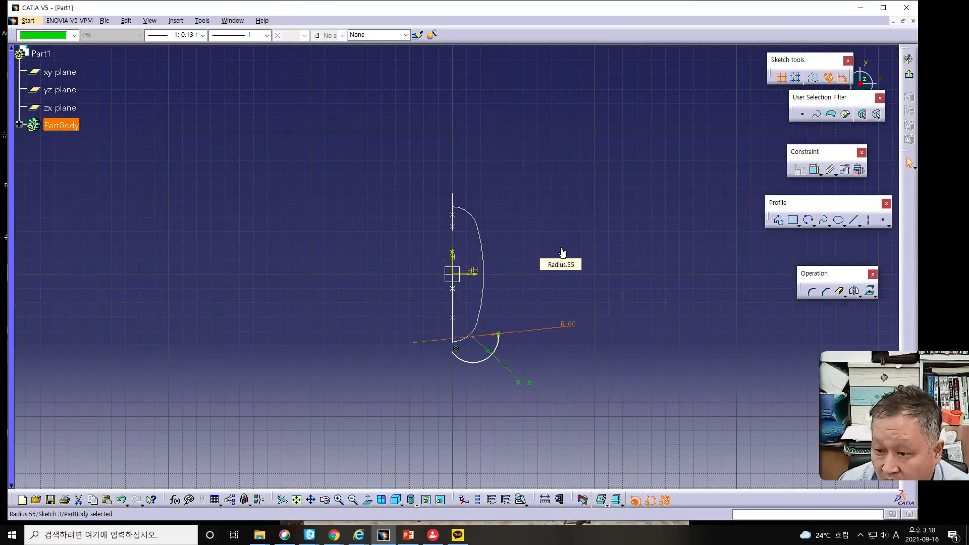
click(499, 335)
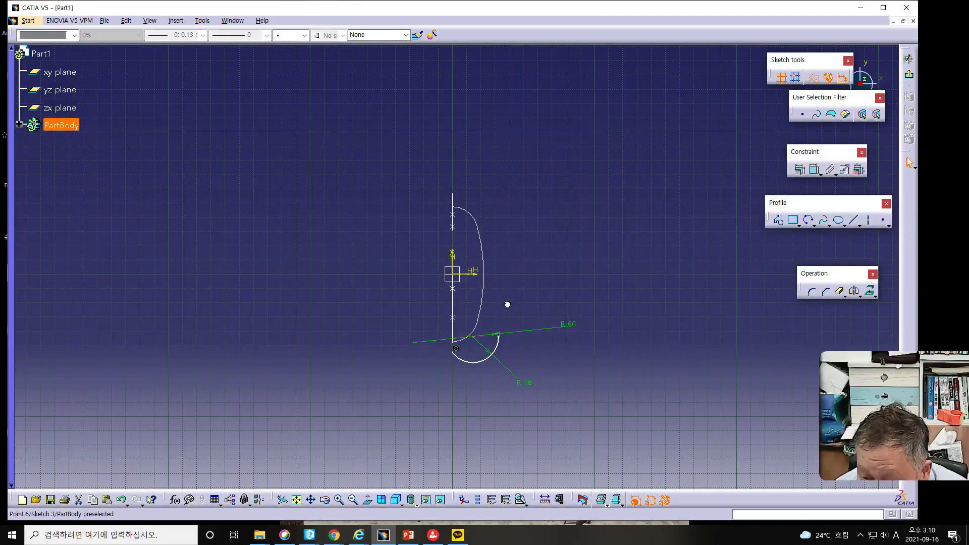
drag(500, 335, 482, 198)
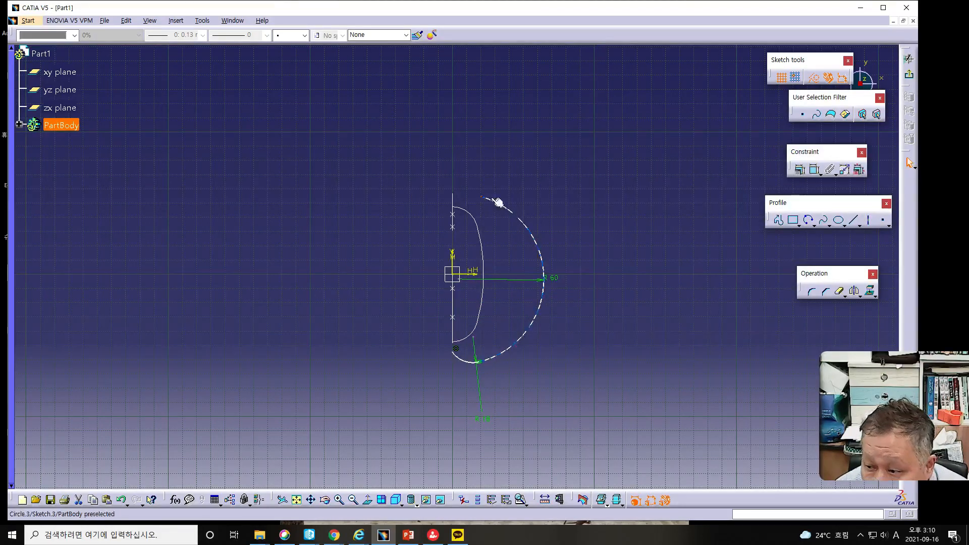
Draw a three-point arc from the side arc's upper end to the vertical axis, ending about 70 mm above the origin
click(808, 220)
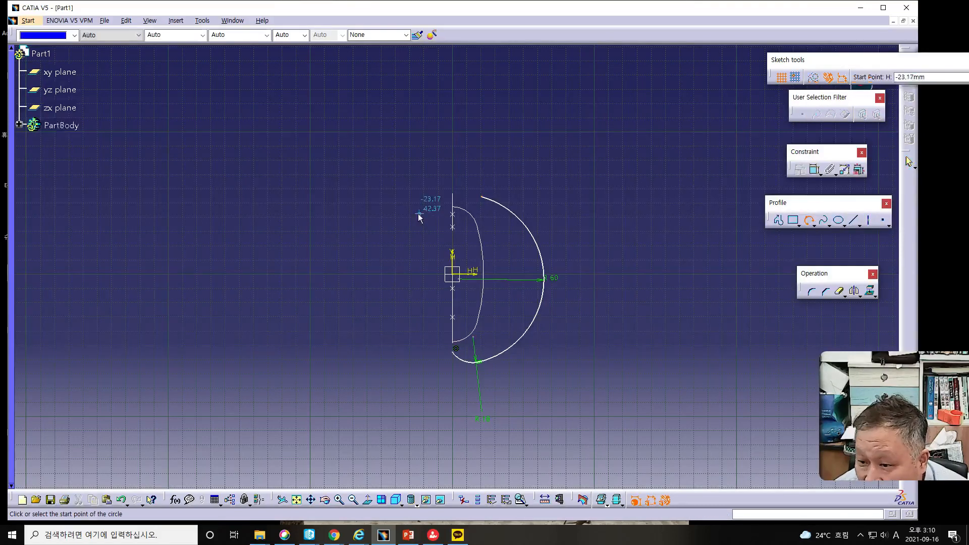
click(481, 198)
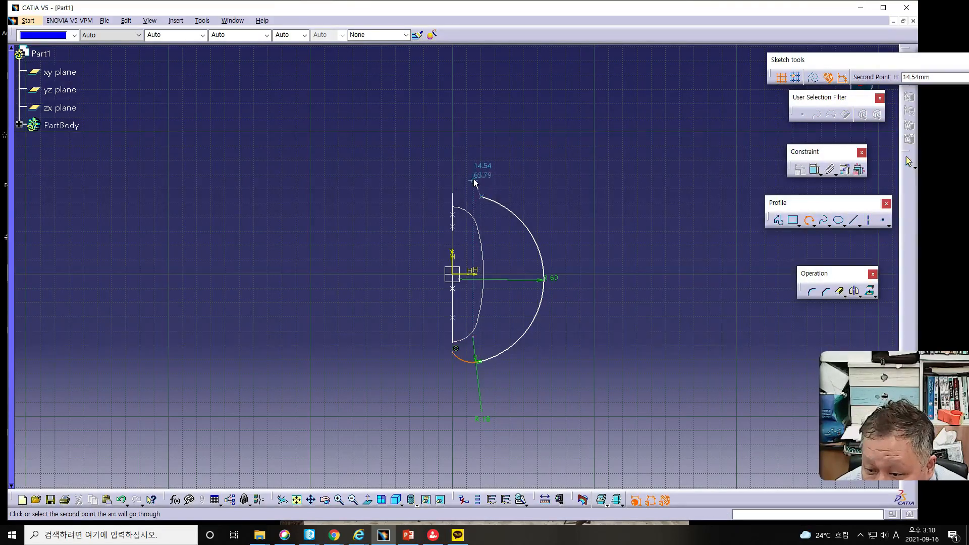
click(473, 181)
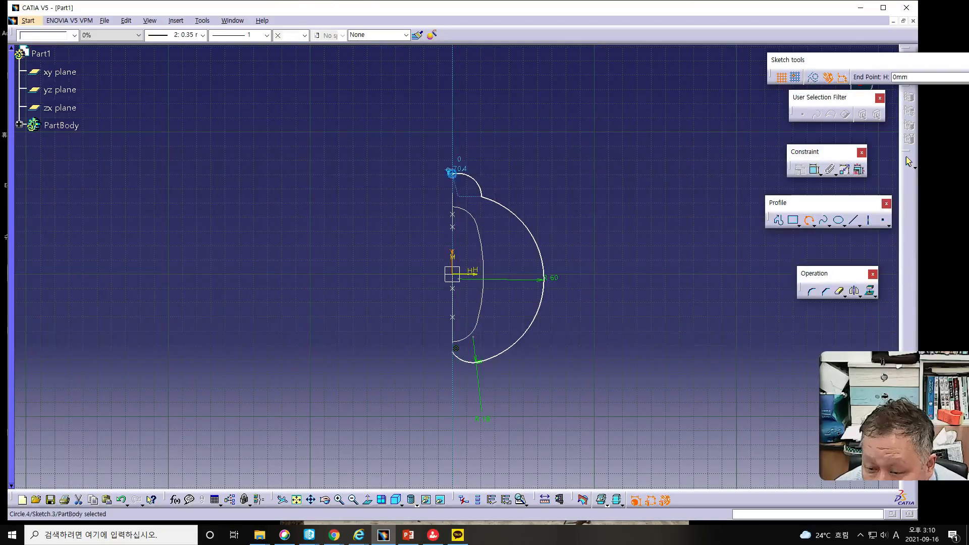
click(451, 173)
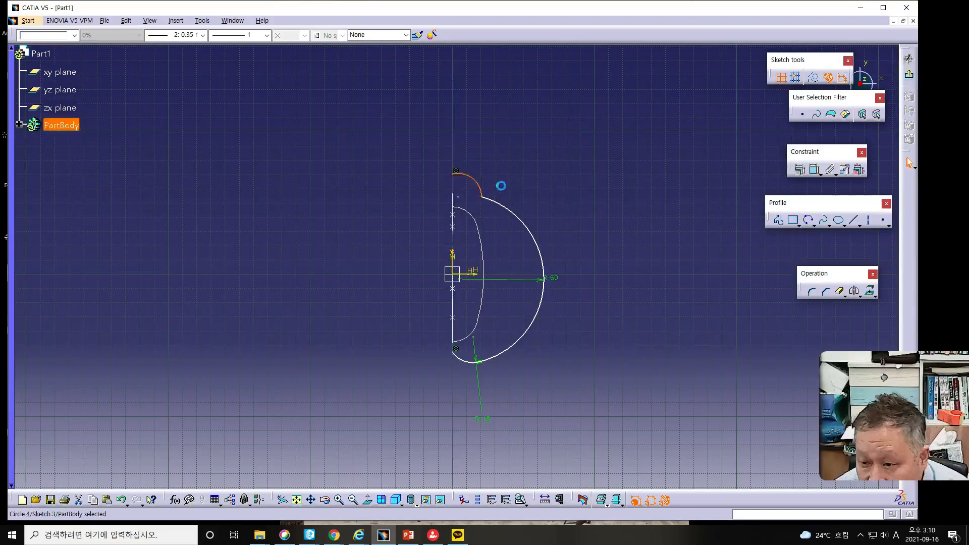
Try to apply a tangency constraint between the new upper arc and the side arc
click(510, 213)
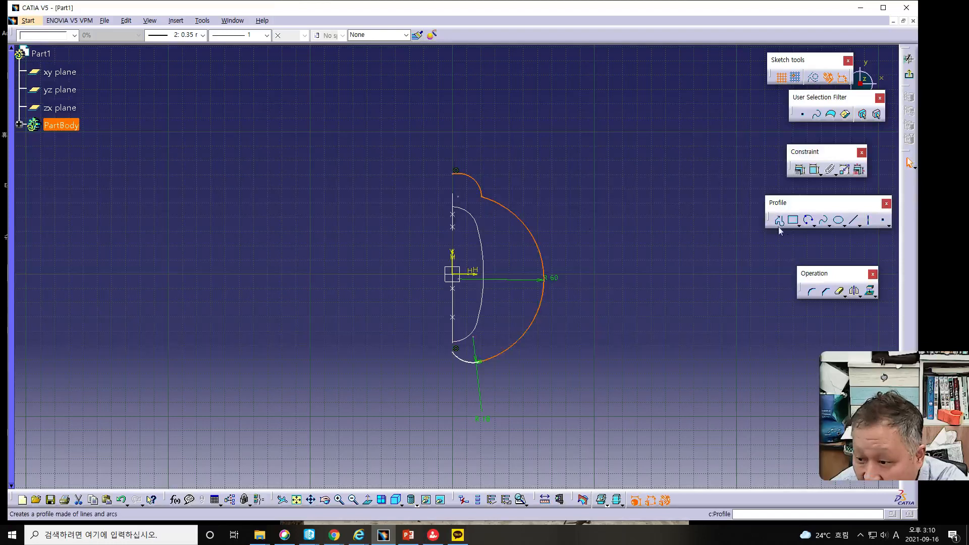
click(800, 171)
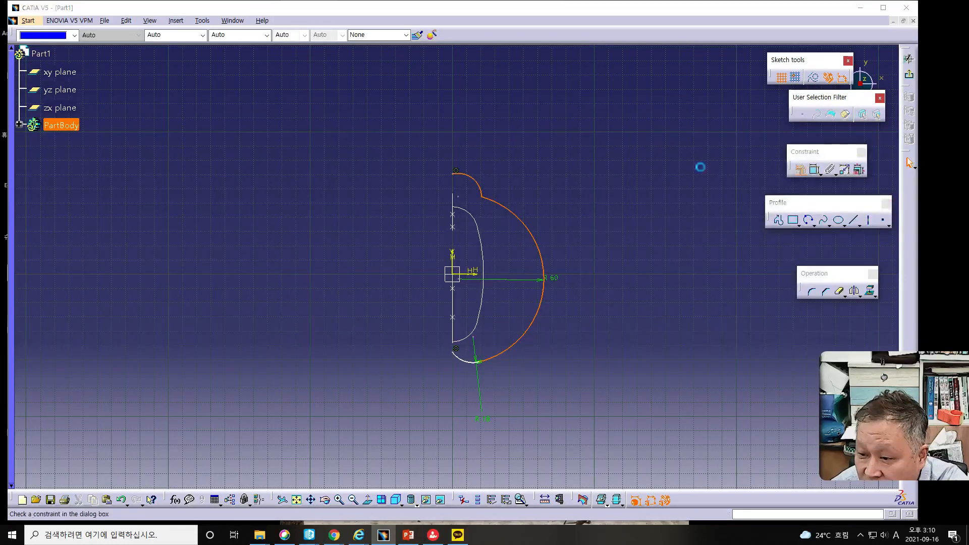
click(710, 133)
click(711, 156)
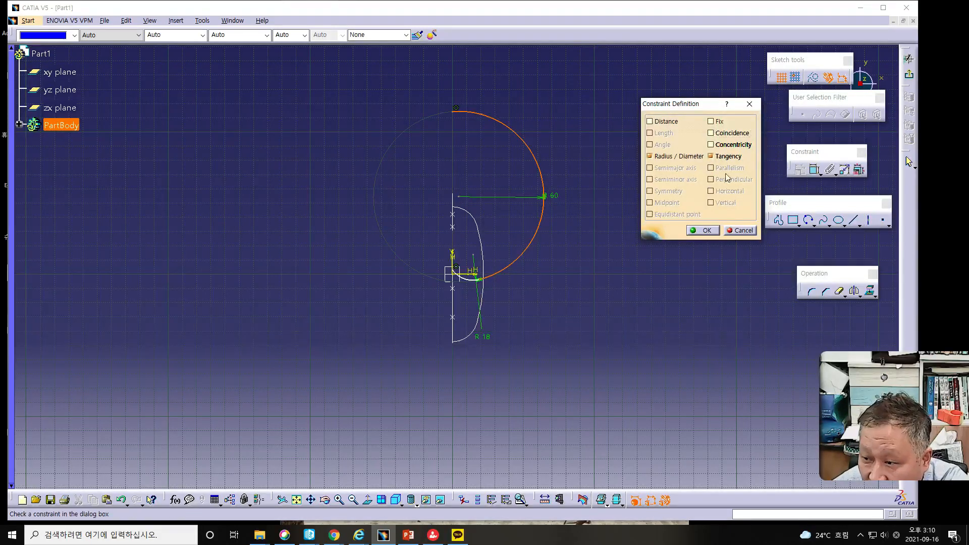
click(702, 230)
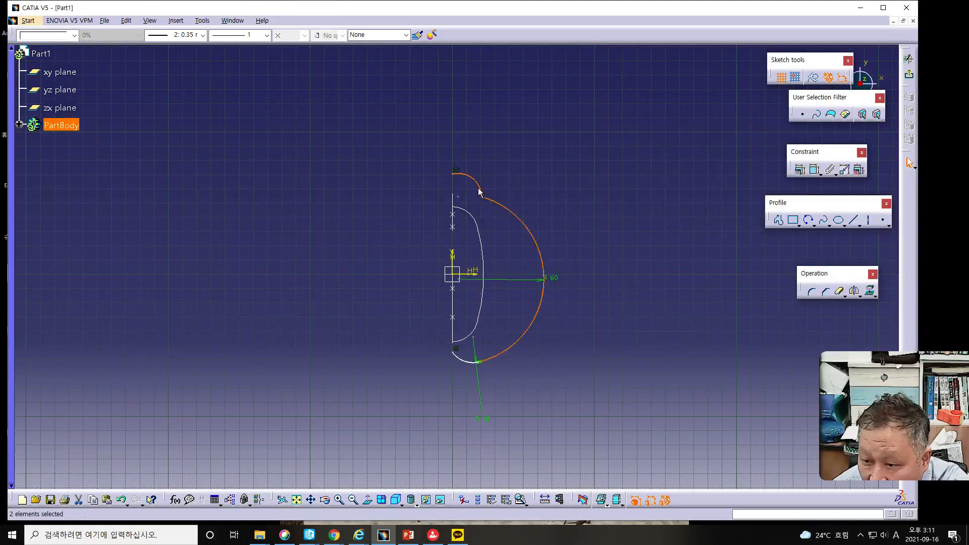
click(800, 170)
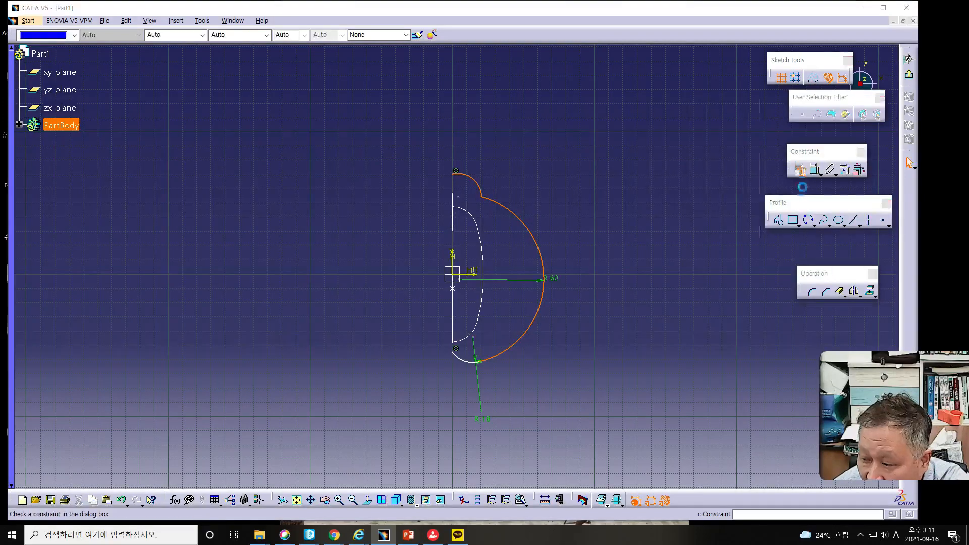
click(710, 157)
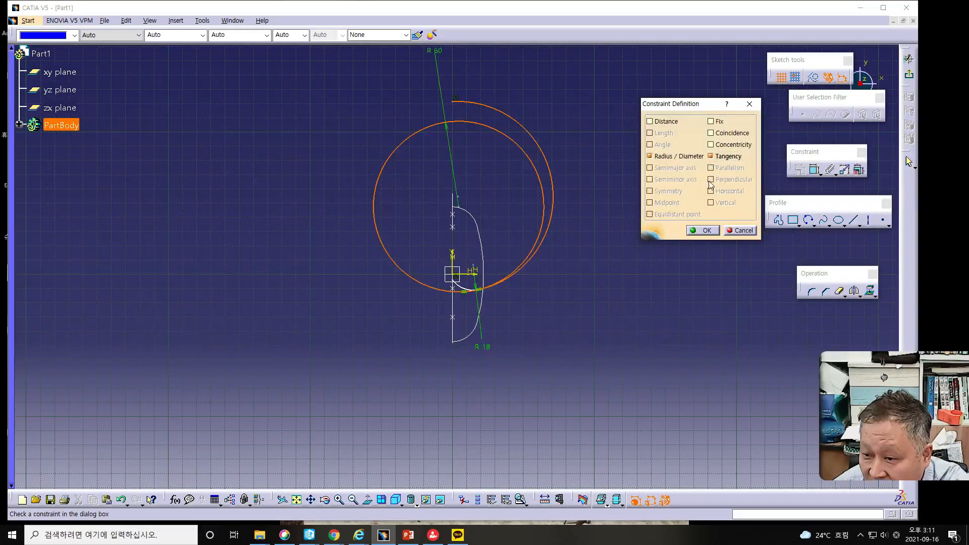
click(739, 230)
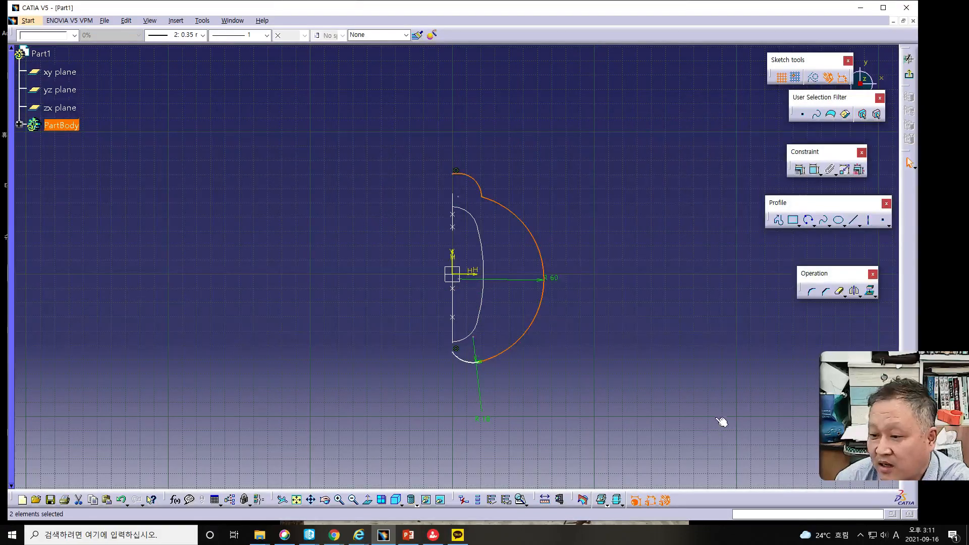